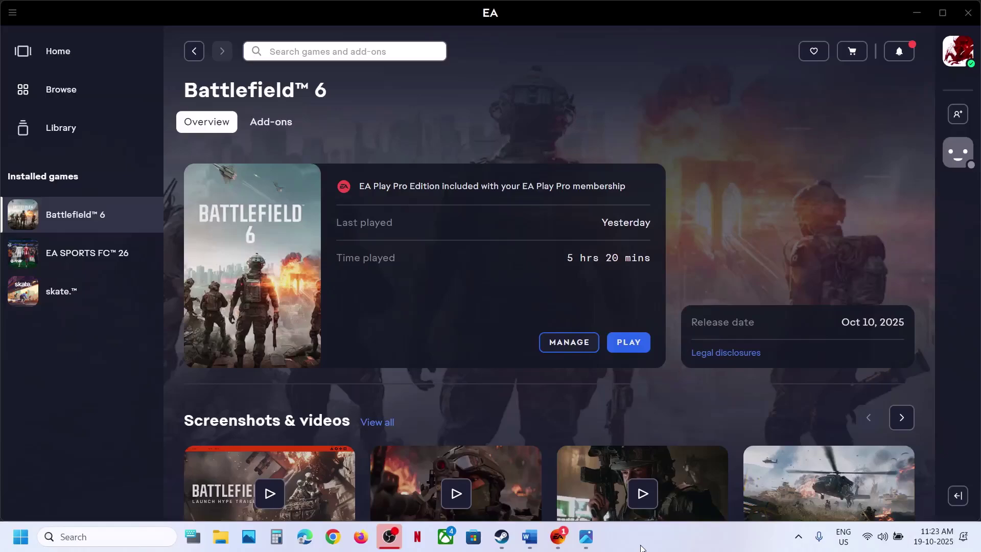
Review the anticheat error screenshot in Photos and minimize it, briefly toggling the Word notes
{"action": "left_click", "coordinate": [586, 540]}
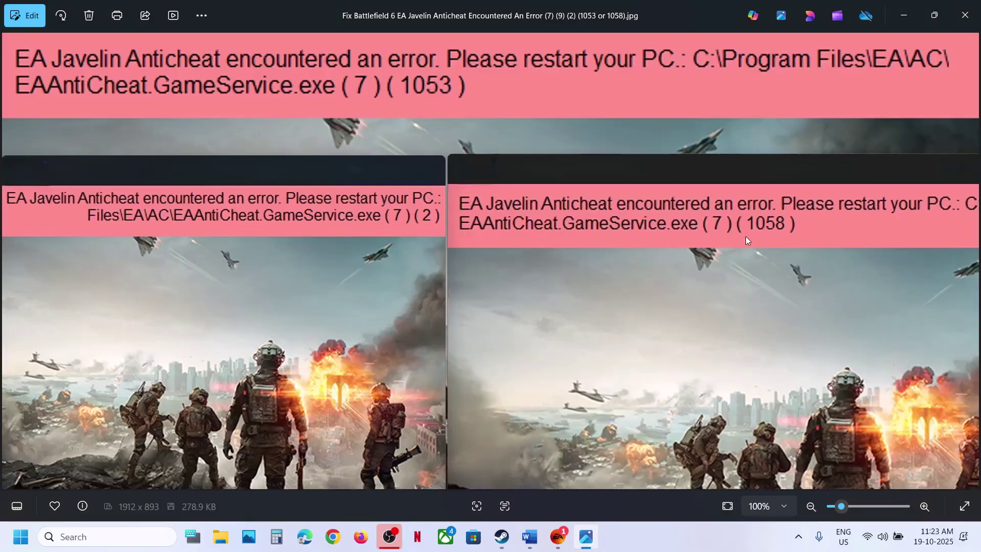
{"action": "left_click", "coordinate": [899, 16]}
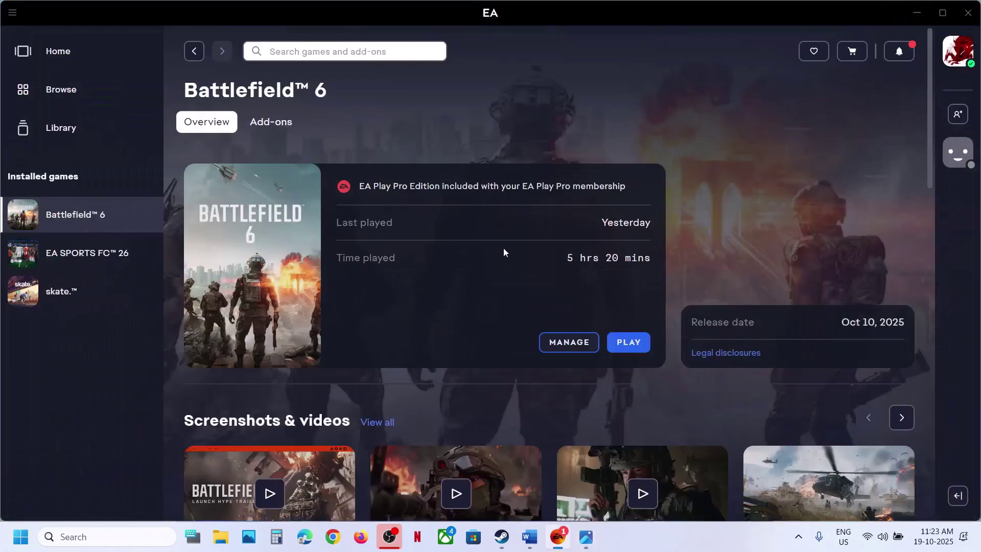
{"action": "left_click", "coordinate": [534, 542]}
{"action": "left_click", "coordinate": [534, 541]}
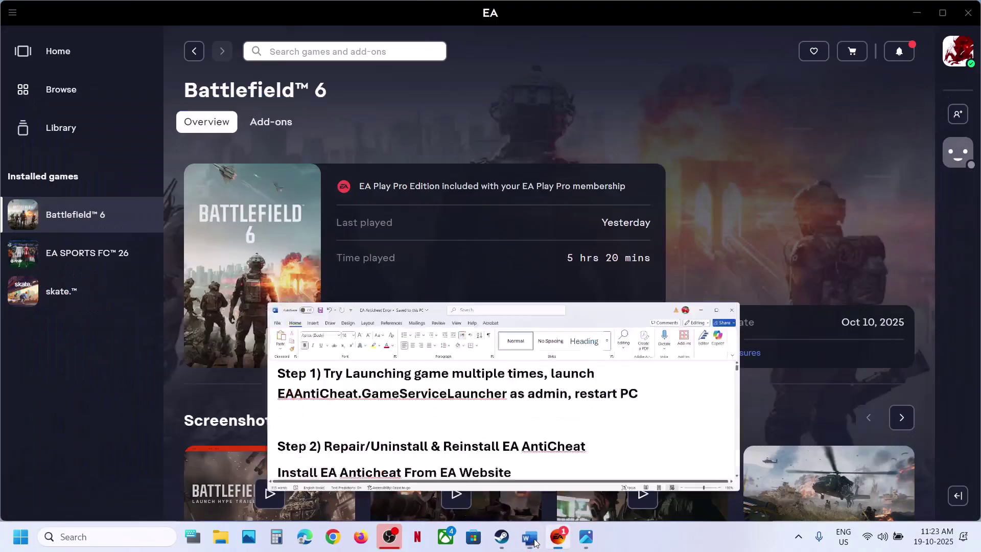
{"action": "left_click", "coordinate": [587, 540]}
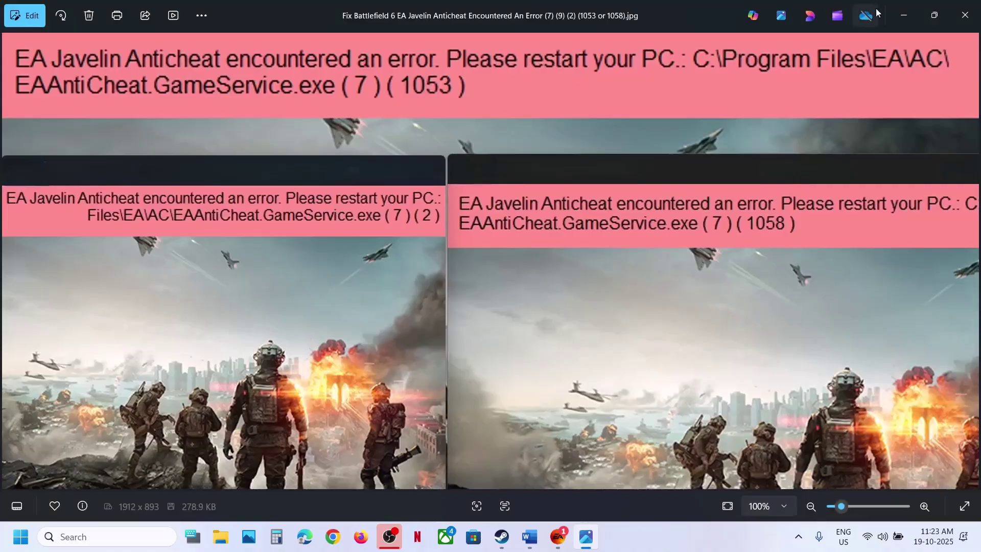
{"action": "left_click", "coordinate": [908, 15]}
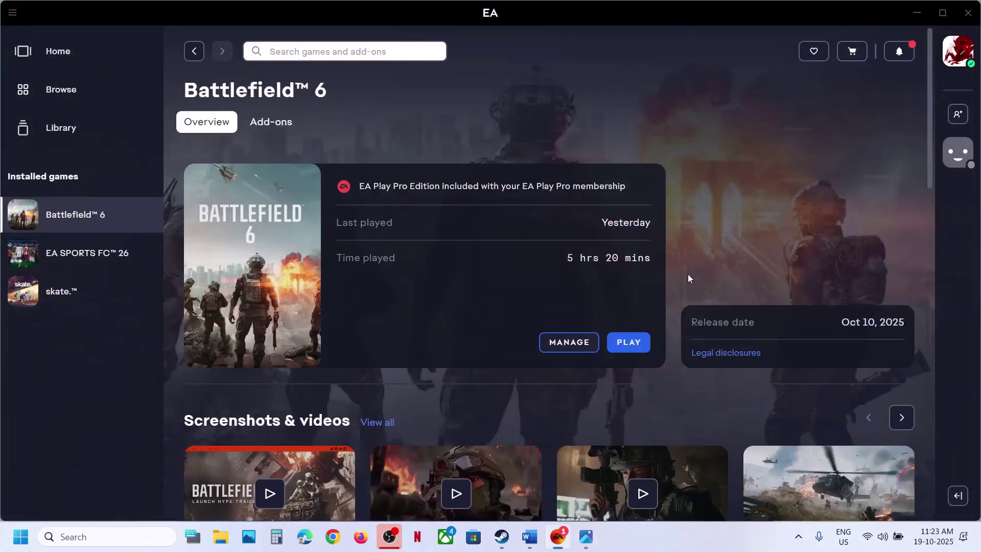
Select step 1's text from 'multiple' through EAAntiCheat.GameServiceLauncher in the notes, then return to the EA app
{"action": "left_click", "coordinate": [530, 536]}
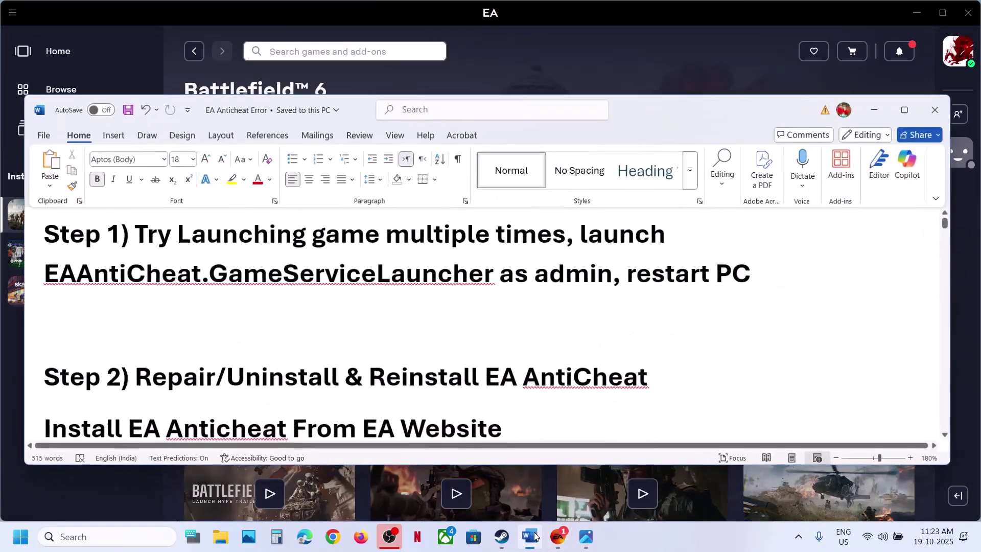
{"action": "double_click", "coordinate": [385, 220]}
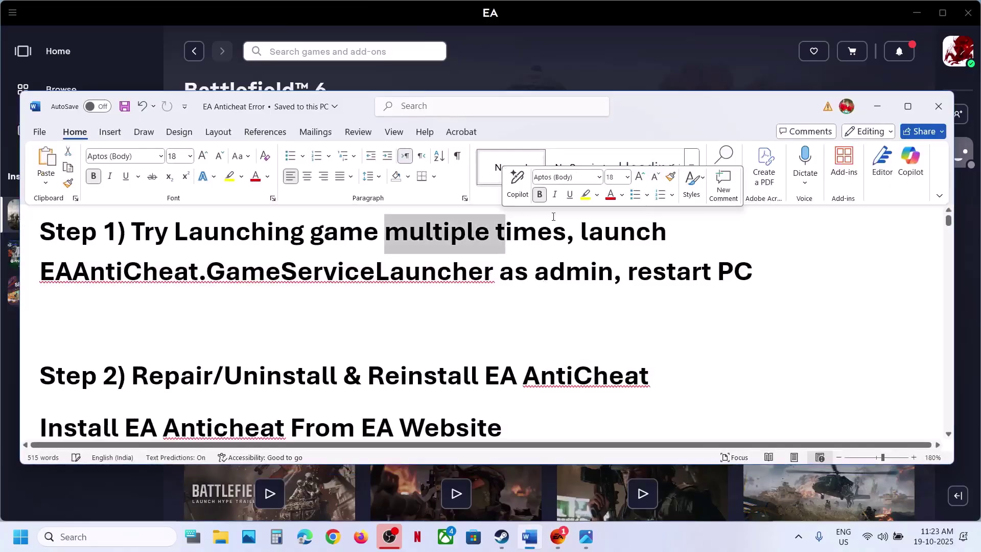
{"action": "left_click_drag", "start_coordinate": [580, 232], "coordinate": [494, 274]}
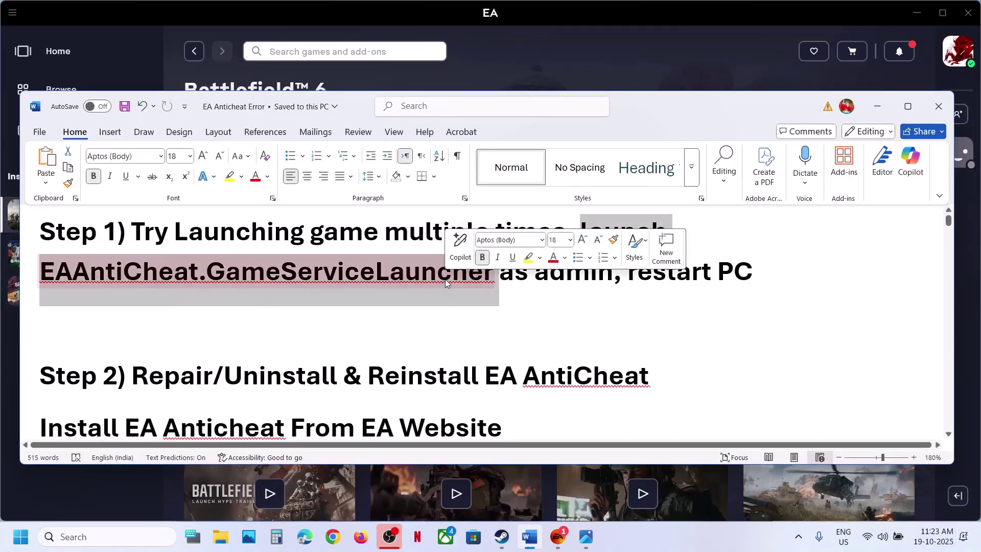
{"action": "left_click", "coordinate": [607, 53]}
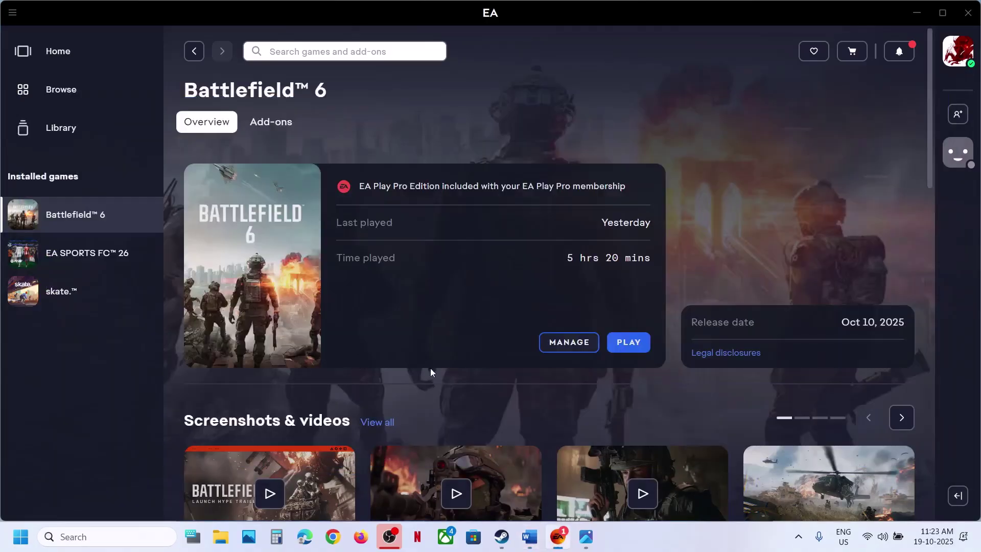
Browse Battlefield 6's local files from its Steam library entry, then go back to the EA app
{"action": "left_click", "coordinate": [502, 536]}
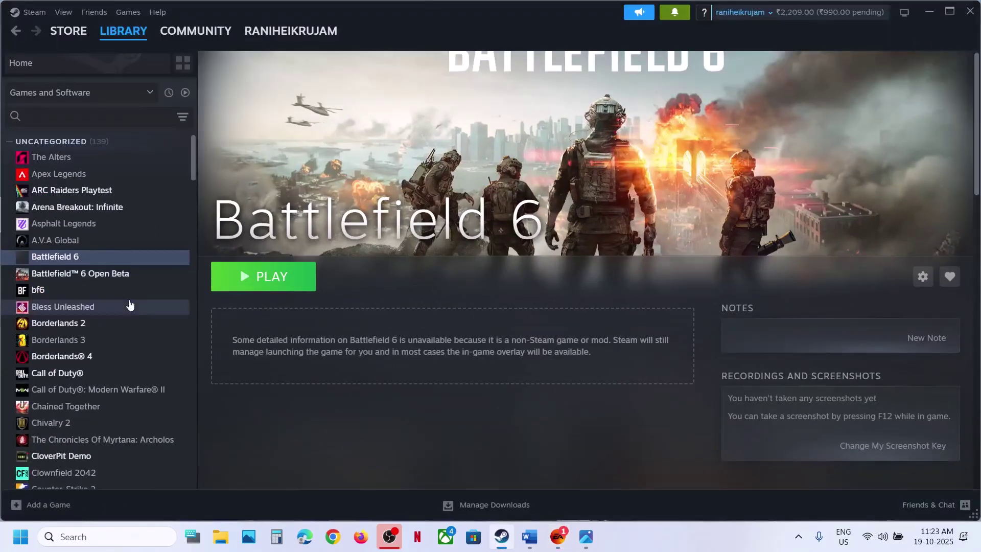
{"action": "right_click", "coordinate": [78, 257]}
{"action": "mouse_move", "coordinate": [109, 331]}
{"action": "left_click", "coordinate": [236, 354]}
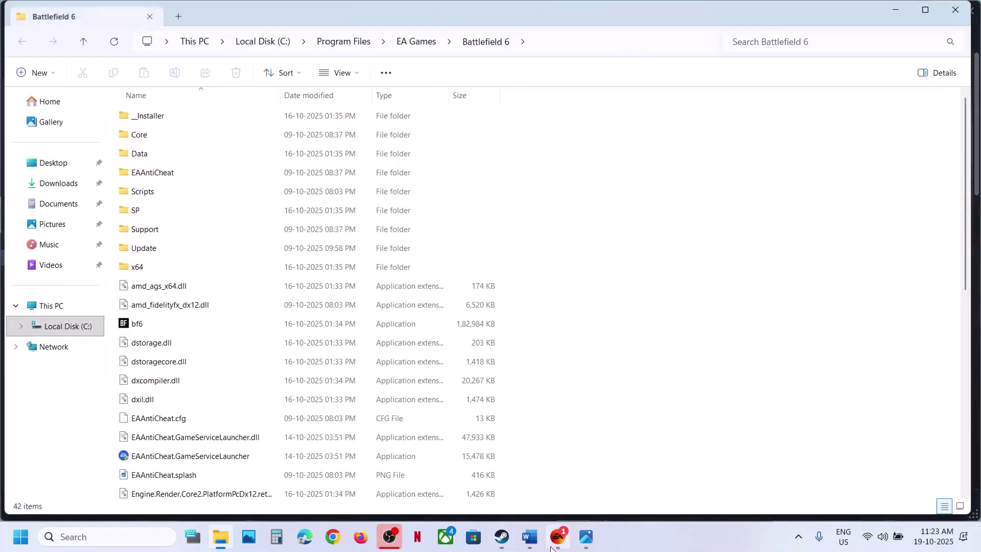
{"action": "left_click", "coordinate": [558, 537]}
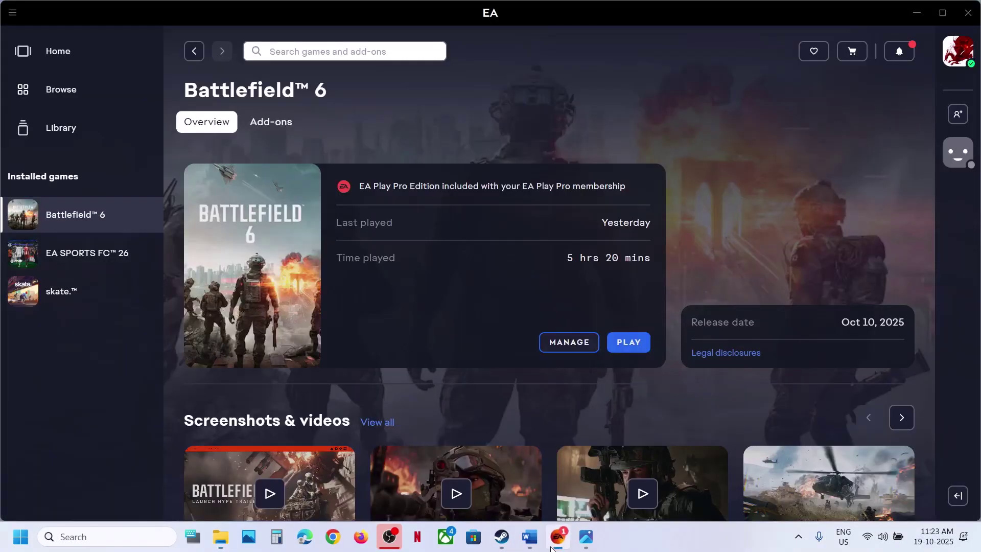
Inspect the Battlefield 6 install folder and EAAntiCheat.GameServiceLauncher from the game's properties, then close both windows
{"action": "left_click", "coordinate": [578, 352]}
{"action": "left_click", "coordinate": [580, 402]}
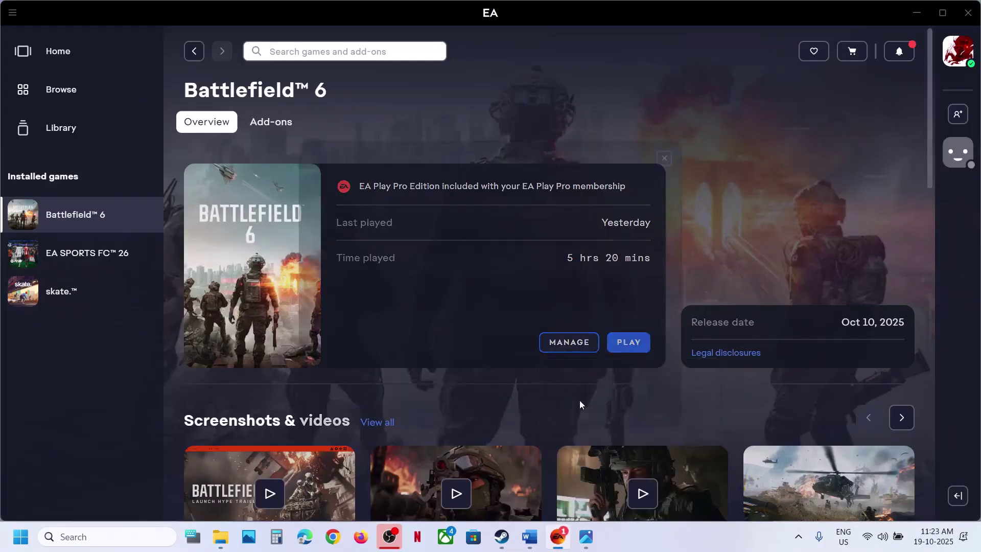
{"action": "left_click", "coordinate": [620, 175]}
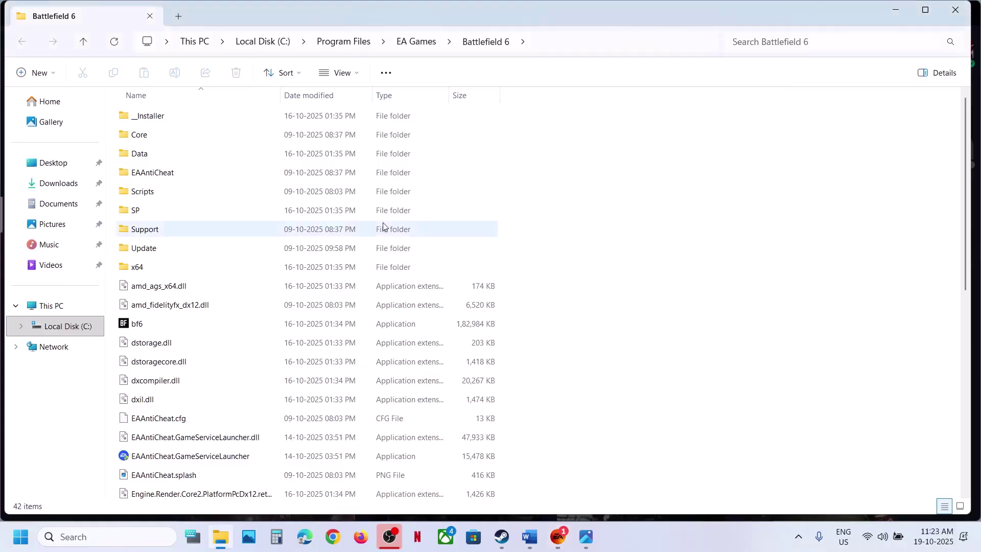
{"action": "scroll", "coordinate": [194, 357], "scroll_direction": "down", "scroll_amount": 5}
{"action": "scroll", "coordinate": [195, 276], "scroll_direction": "up", "scroll_amount": 1}
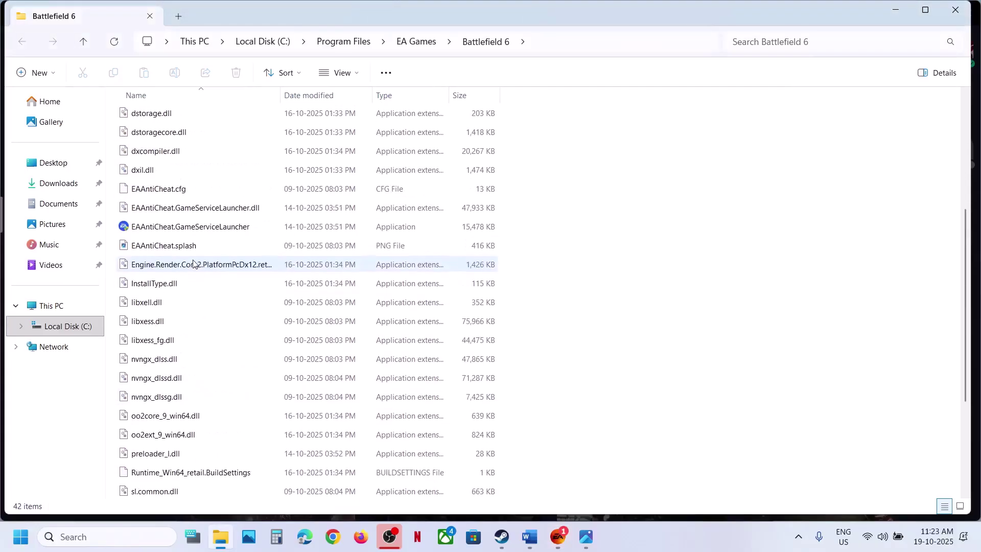
{"action": "right_click", "coordinate": [168, 227]}
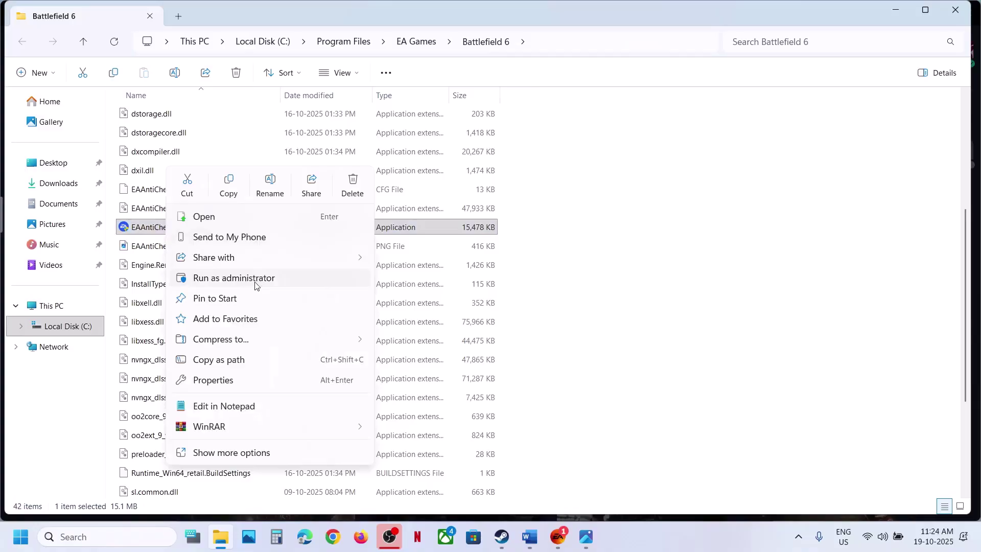
{"action": "left_click", "coordinate": [765, 302]}
{"action": "left_click", "coordinate": [956, 10]}
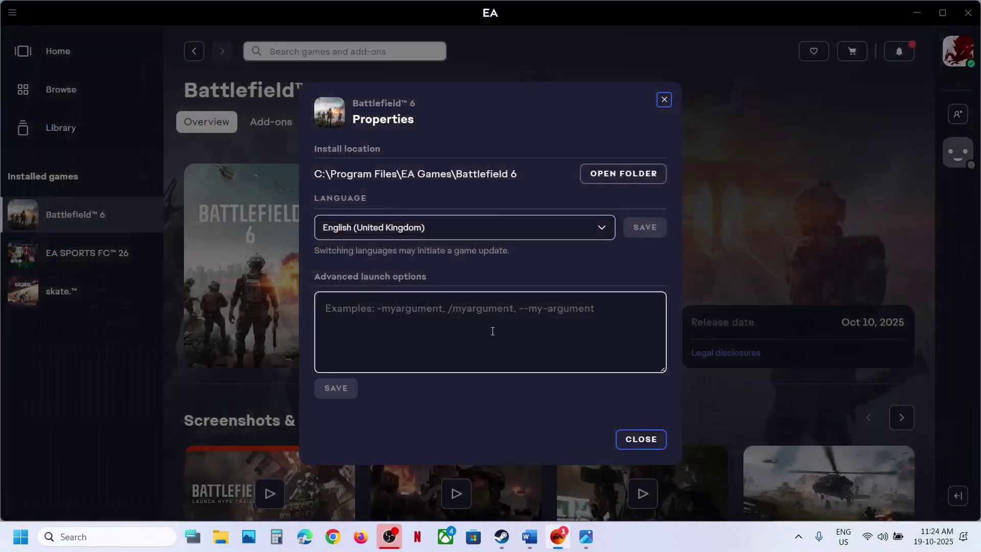
{"action": "left_click", "coordinate": [638, 440]}
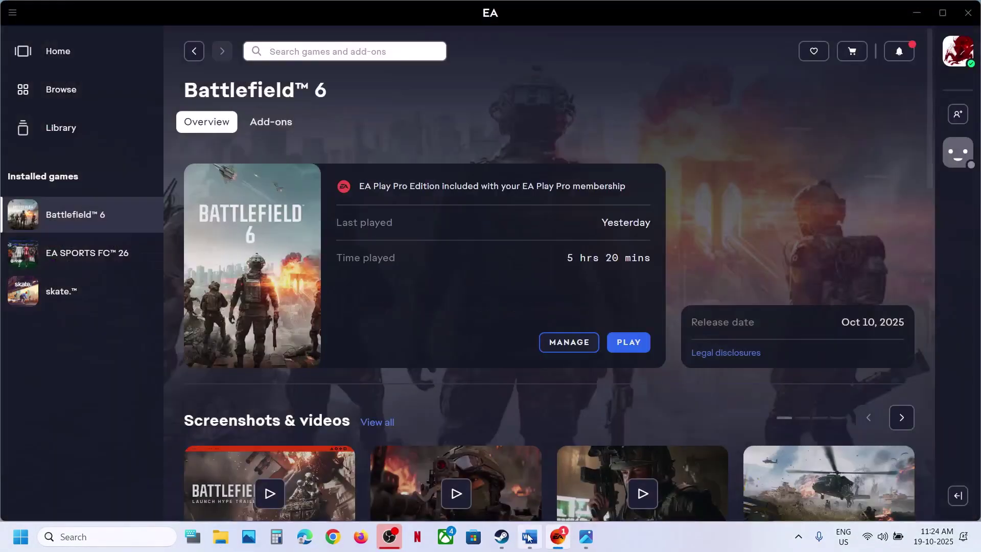
Follow the EA anticheat help link from the Word notes into Chrome
{"action": "left_click", "coordinate": [529, 537]}
{"action": "scroll", "coordinate": [378, 327], "scroll_direction": "down", "scroll_amount": 2}
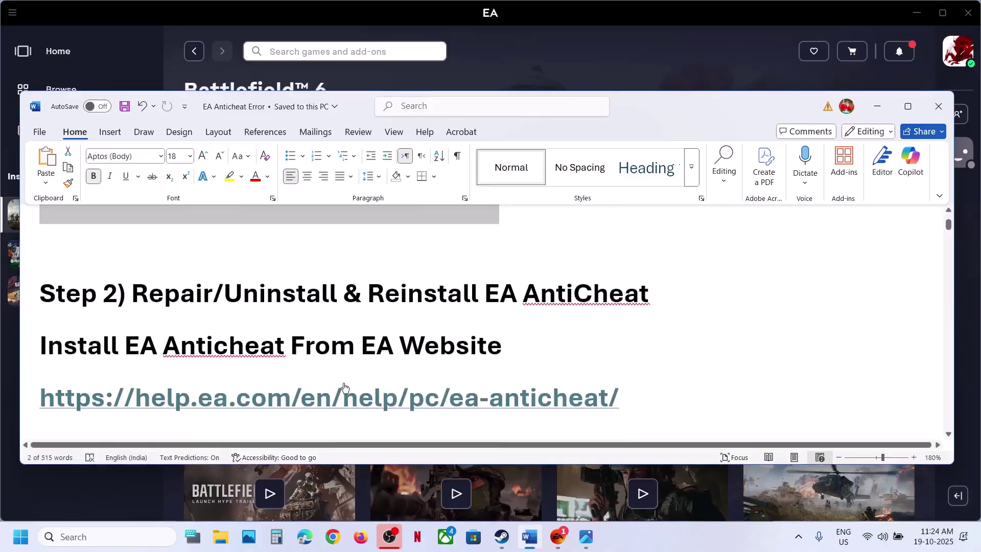
{"action": "left_click", "coordinate": [329, 400], "text": "ctrl"}
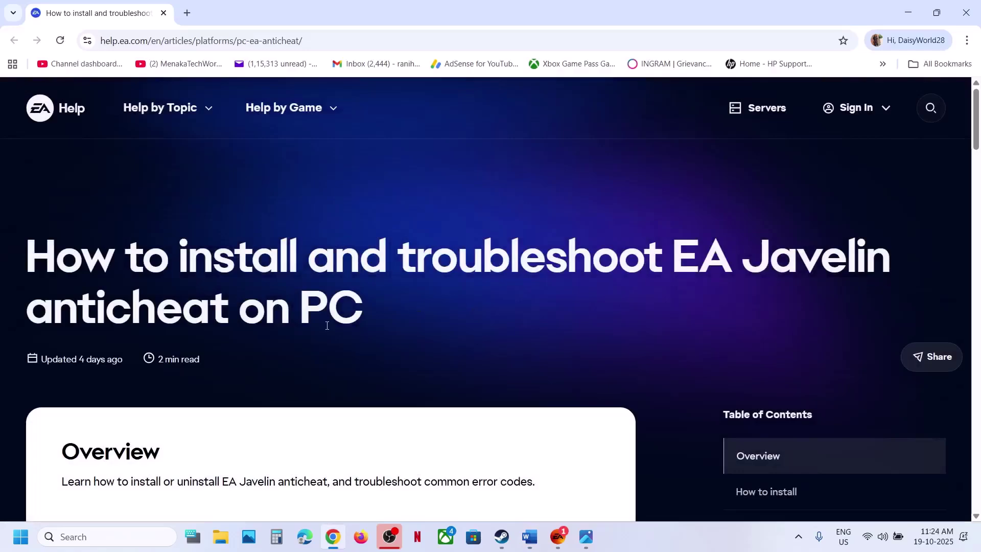
Download EAAntiCheat.Installer from the How to install section and run it with administrator approval
{"action": "scroll", "coordinate": [327, 325], "scroll_direction": "down", "scroll_amount": 7}
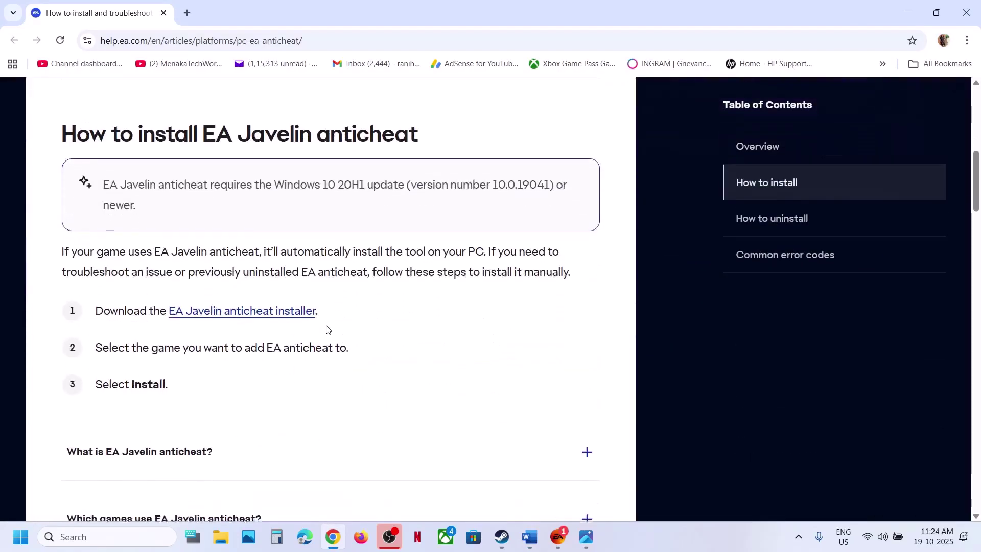
{"action": "left_click", "coordinate": [240, 313]}
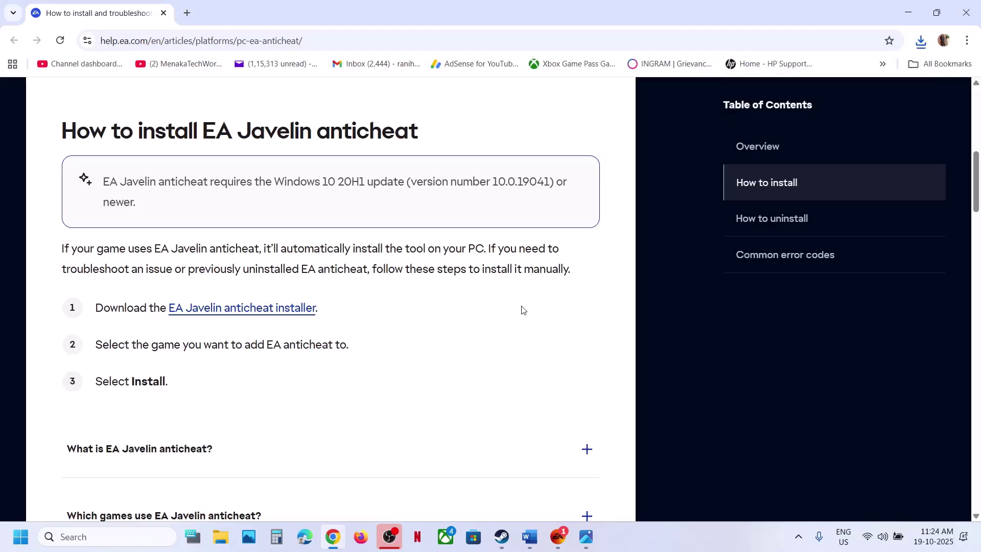
{"action": "left_click", "coordinate": [466, 383]}
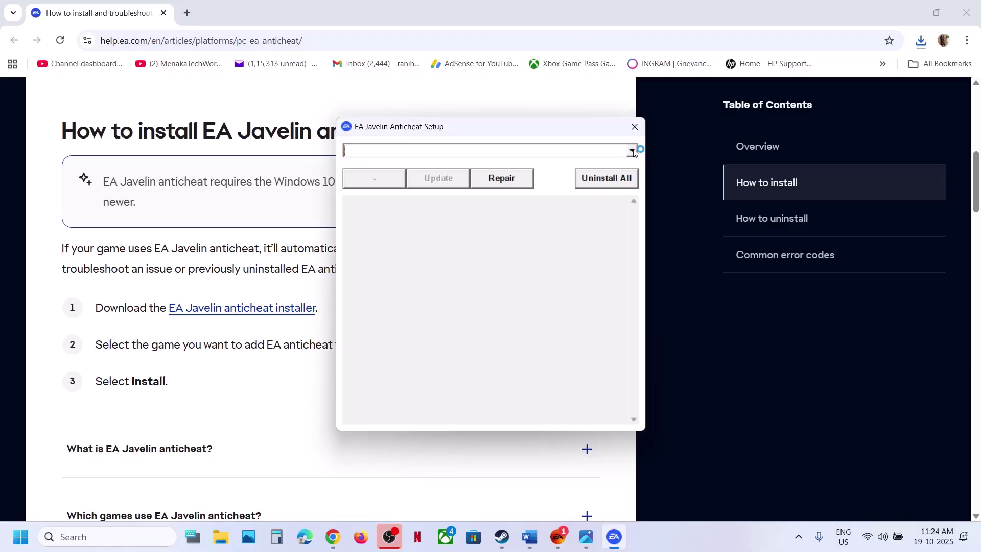
Install the Javelin anticheat for Battlefield 6, pointing it to the EA Games\Battlefield 6 folder, then return to the EA app
{"action": "left_click", "coordinate": [632, 151]}
{"action": "left_click", "coordinate": [400, 246]}
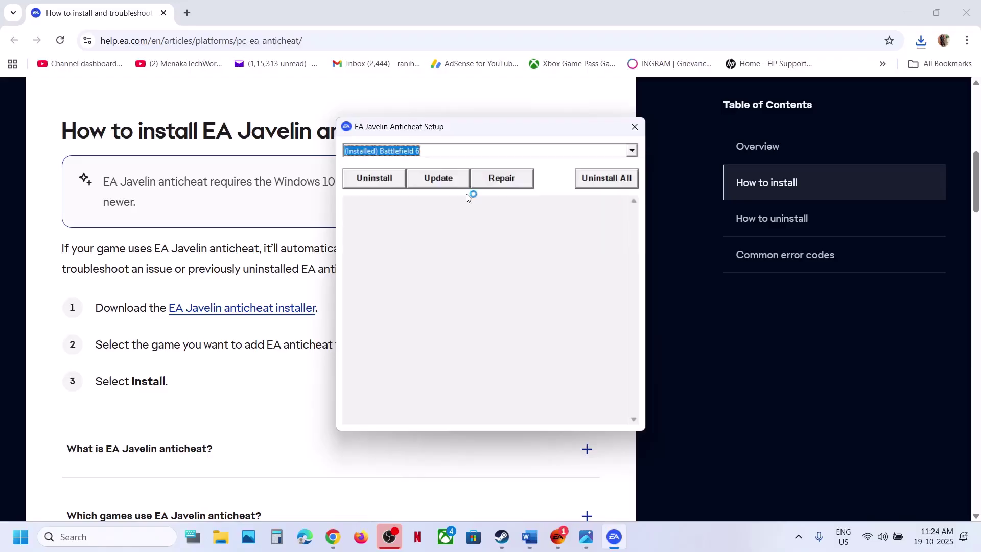
{"action": "left_click", "coordinate": [486, 182]}
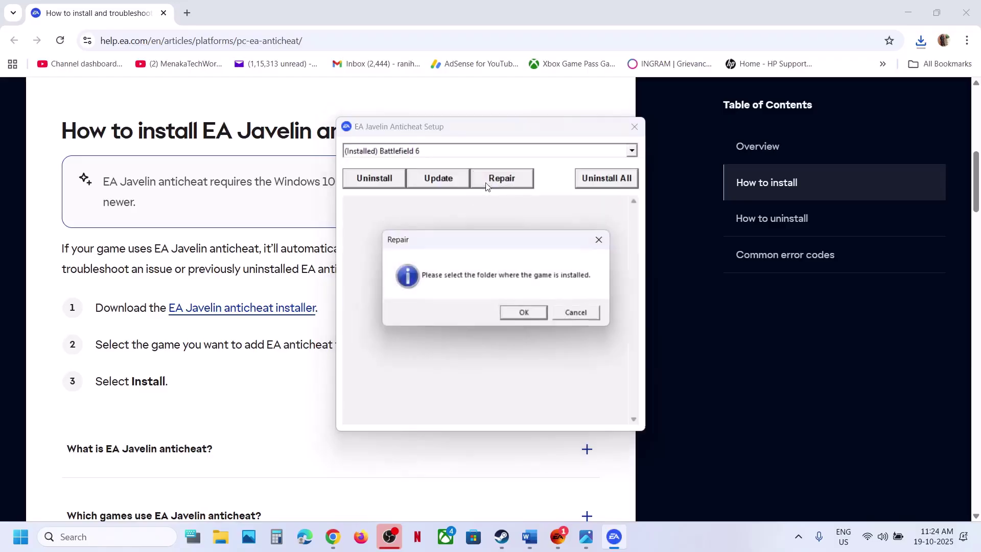
{"action": "left_click", "coordinate": [519, 315]}
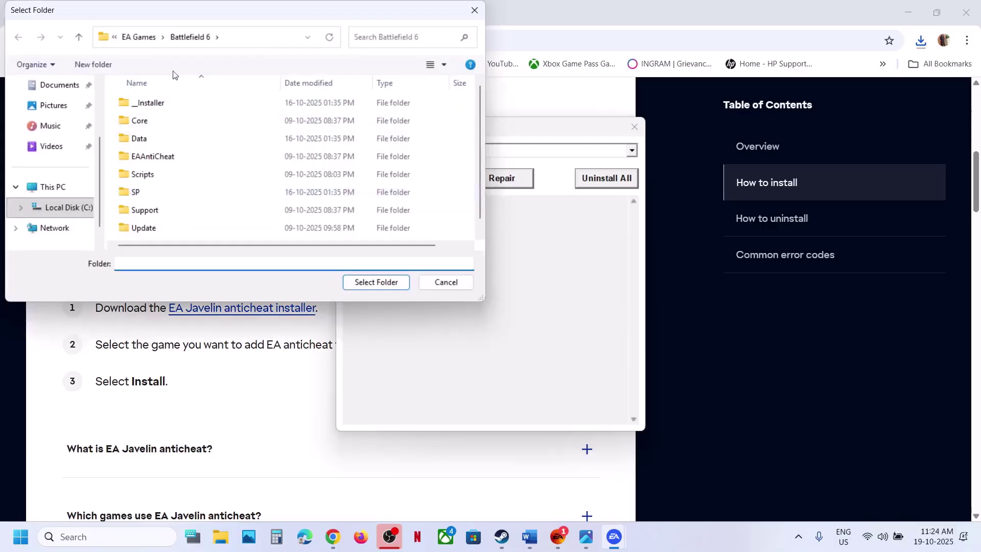
{"action": "left_click", "coordinate": [79, 37]}
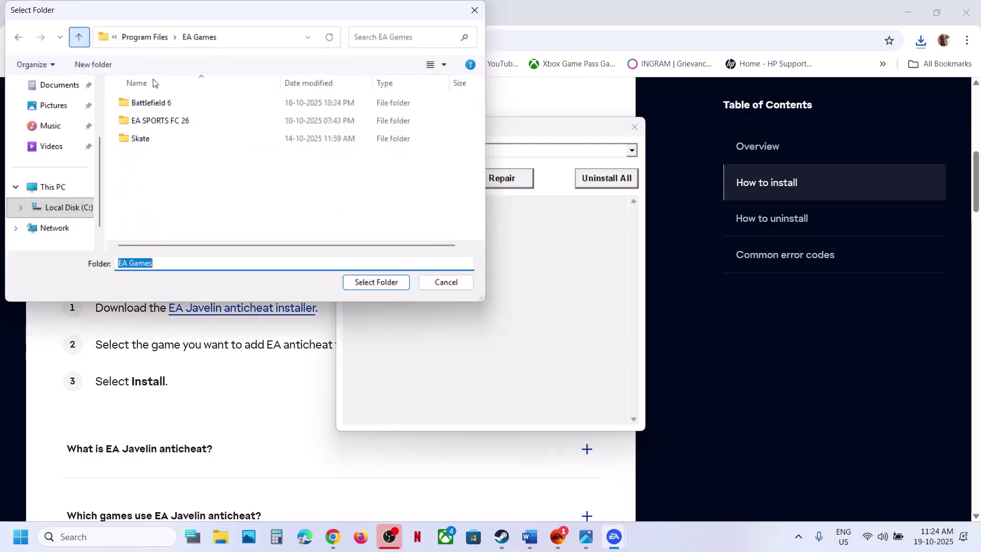
{"action": "left_click", "coordinate": [164, 106]}
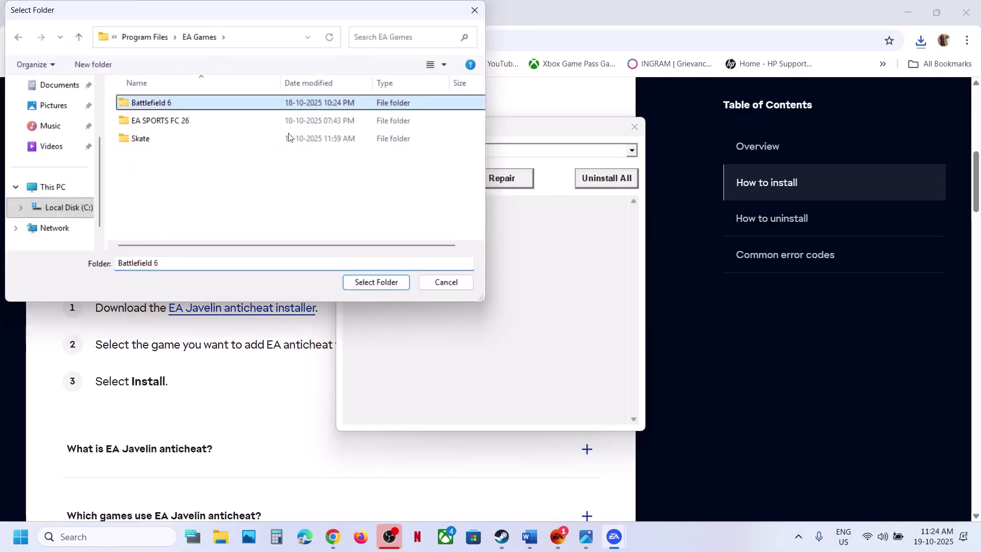
{"action": "left_click", "coordinate": [372, 283]}
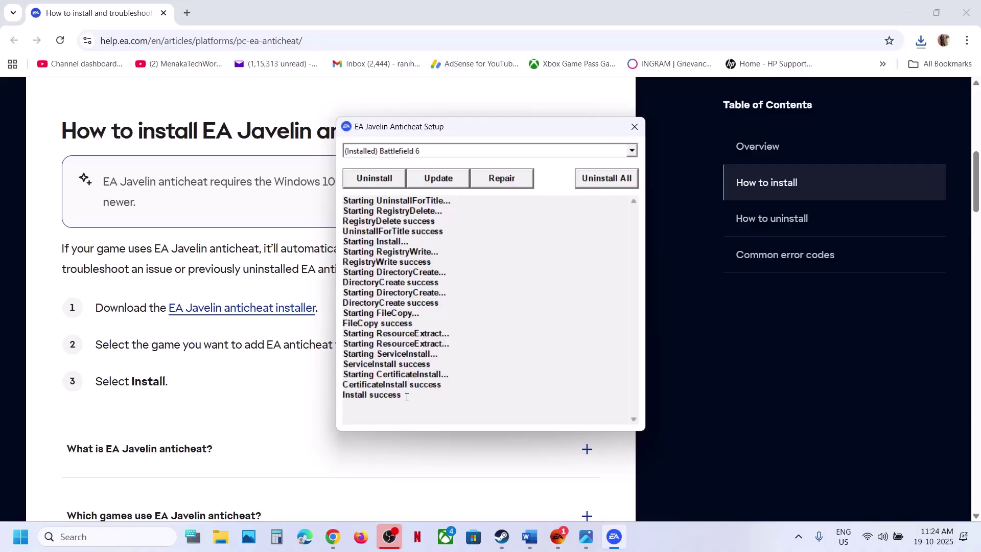
{"action": "left_click", "coordinate": [407, 397]}
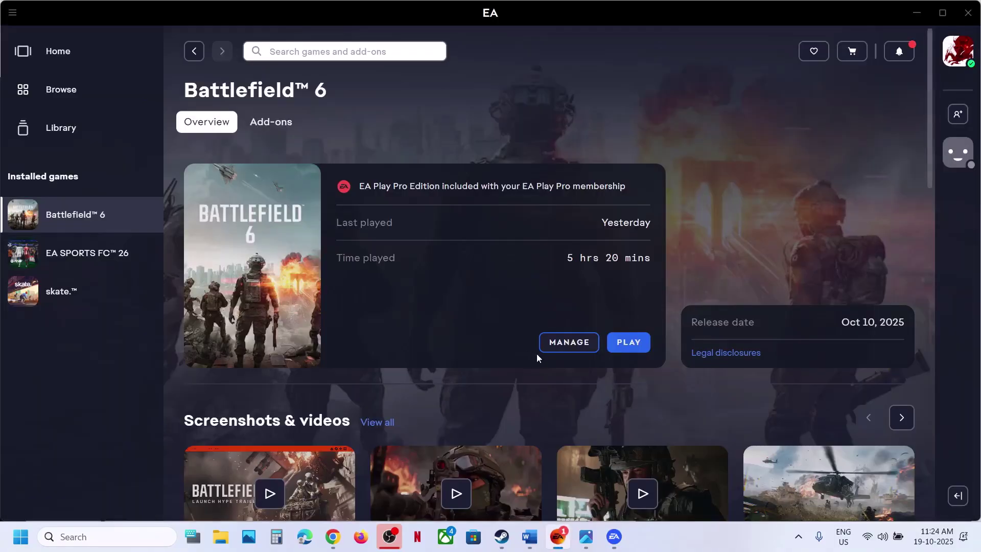
Run an anticheat update check for (Installed) Battlefield 6, which reports no update required
{"action": "left_click", "coordinate": [616, 532]}
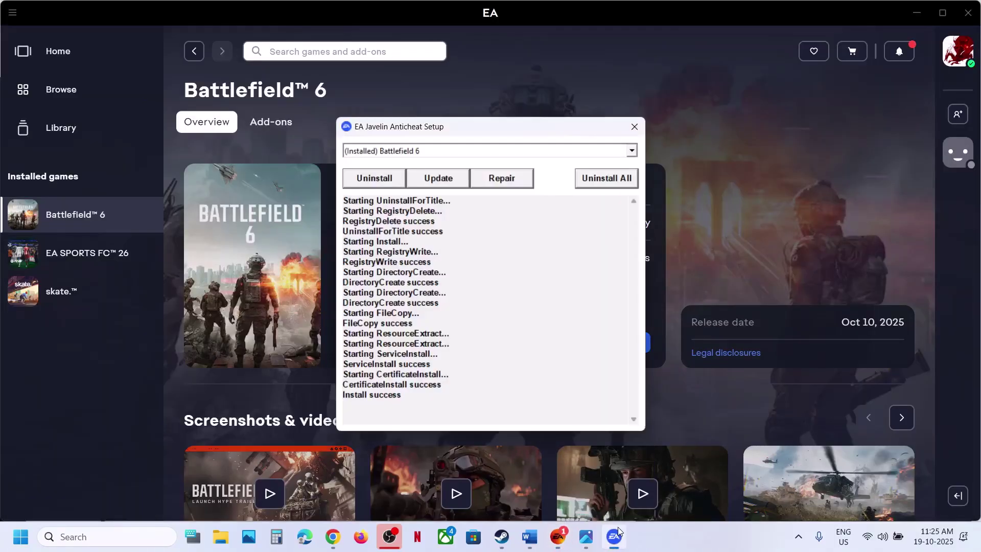
{"action": "left_click", "coordinate": [417, 156]}
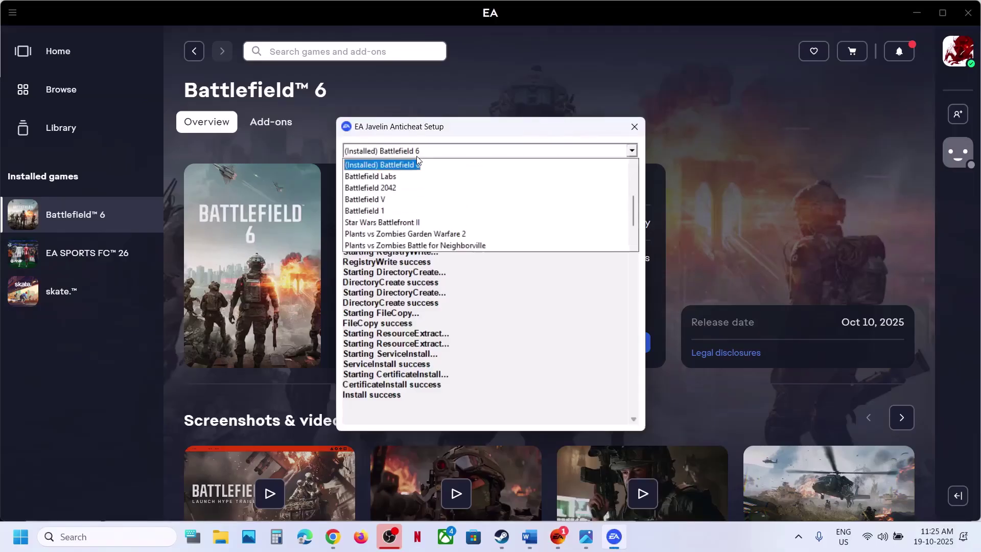
{"action": "left_click", "coordinate": [398, 165]}
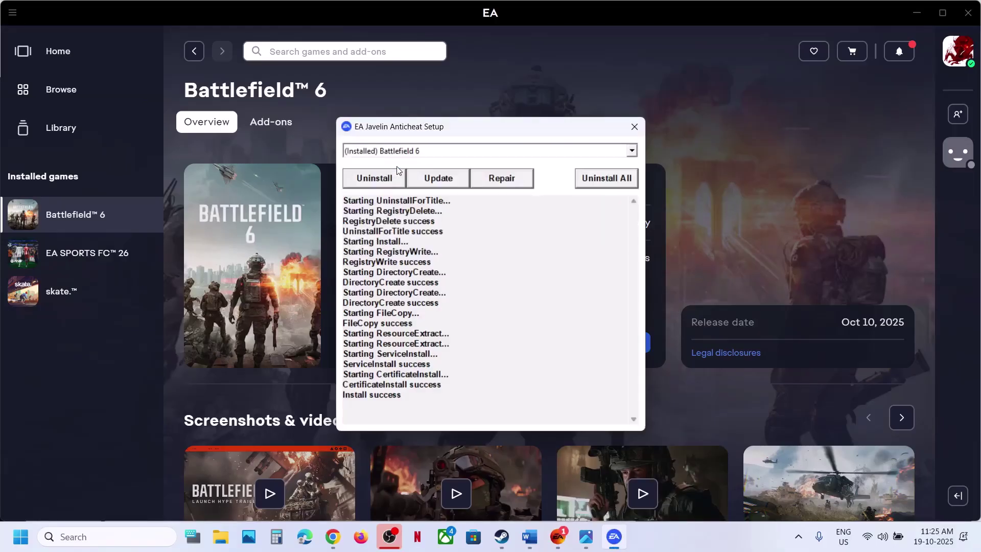
{"action": "left_click", "coordinate": [462, 179]}
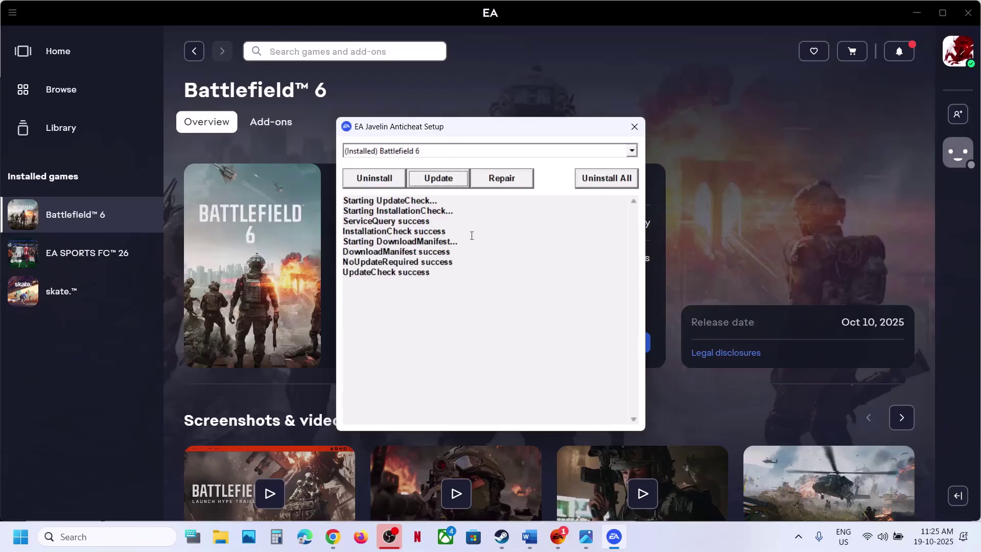
{"action": "left_click", "coordinate": [560, 543]}
{"action": "left_click", "coordinate": [561, 543]}
{"action": "left_click", "coordinate": [616, 544]}
Uninstall and reinstall Battlefield 6's anticheat, confirming Install success in the log
{"action": "left_click", "coordinate": [387, 176]}
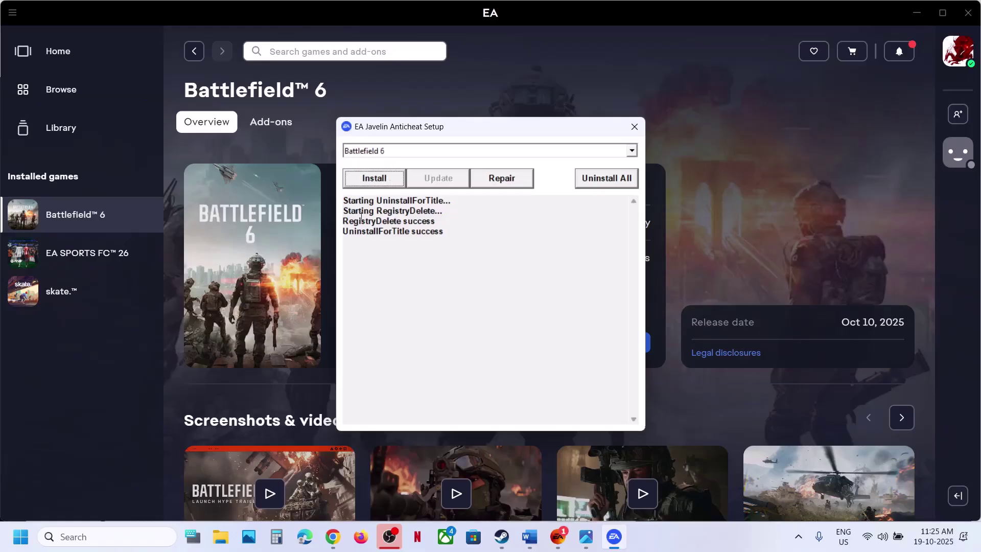
{"action": "left_click", "coordinate": [365, 183]}
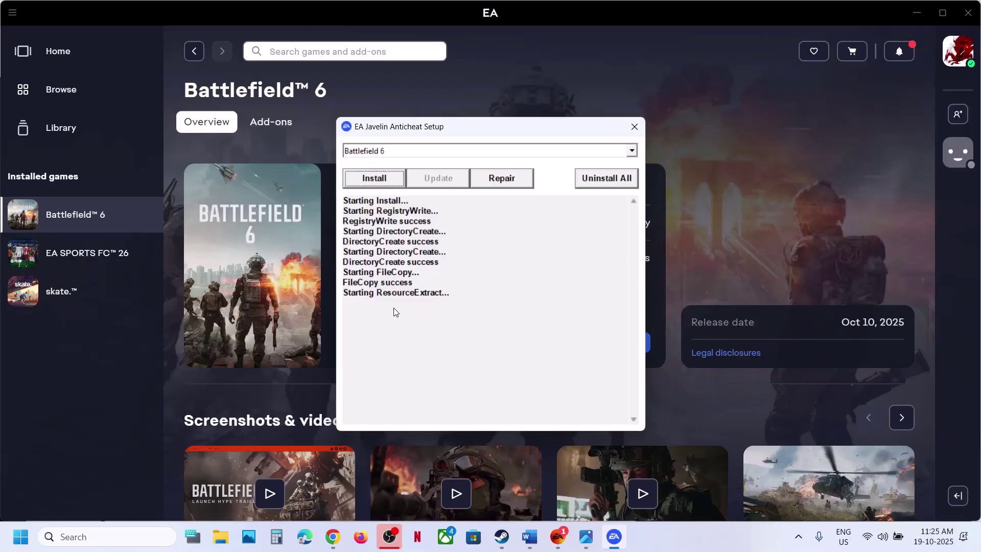
{"action": "left_click_drag", "start_coordinate": [408, 345], "coordinate": [351, 342]}
Uninstall Battlefield 6's anticheat once more and close the Javelin setup
{"action": "left_click", "coordinate": [688, 244]}
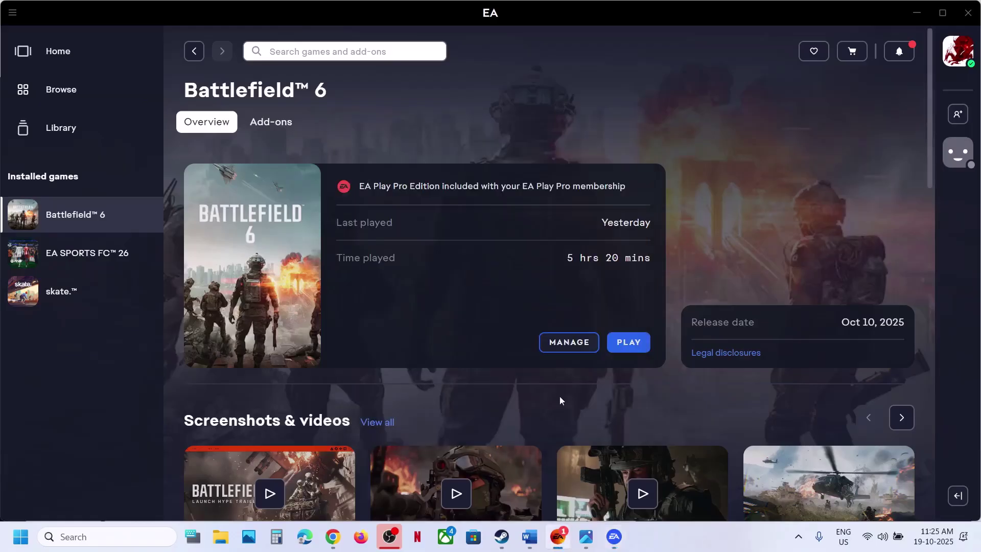
{"action": "left_click", "coordinate": [614, 537]}
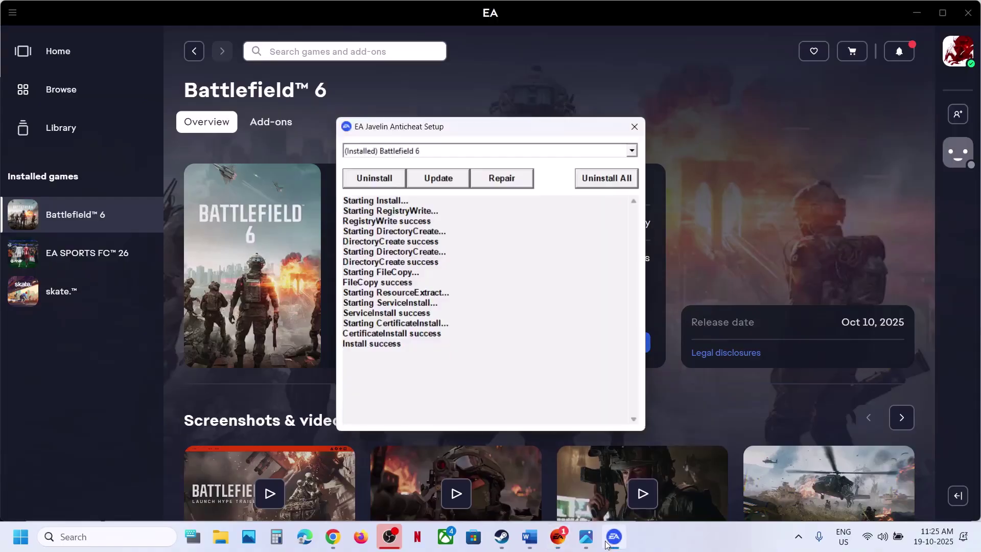
{"action": "left_click", "coordinate": [387, 177]}
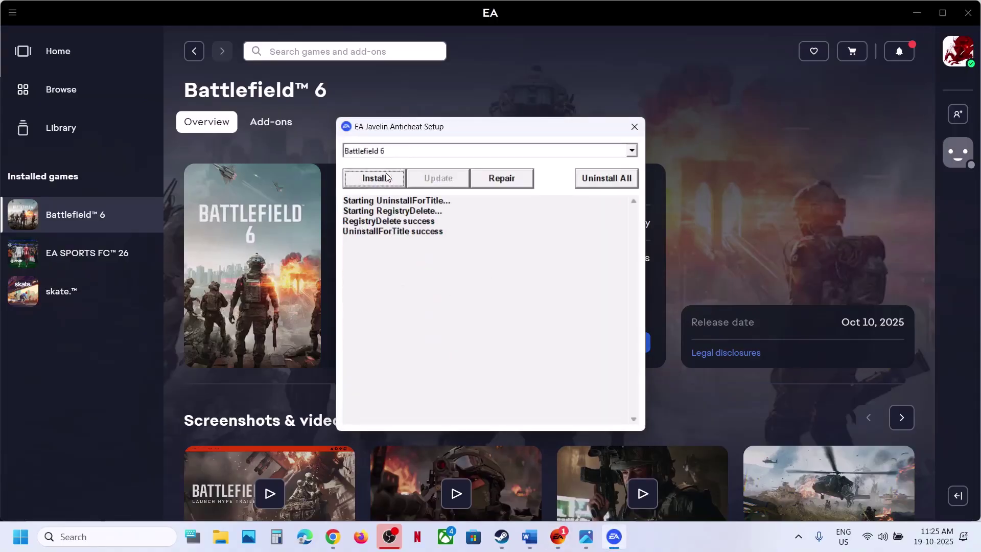
{"action": "left_click", "coordinate": [635, 128]}
Launch Battlefield 6 from the EA app with administrator access, then scroll the Word notes
{"action": "left_click", "coordinate": [628, 339]}
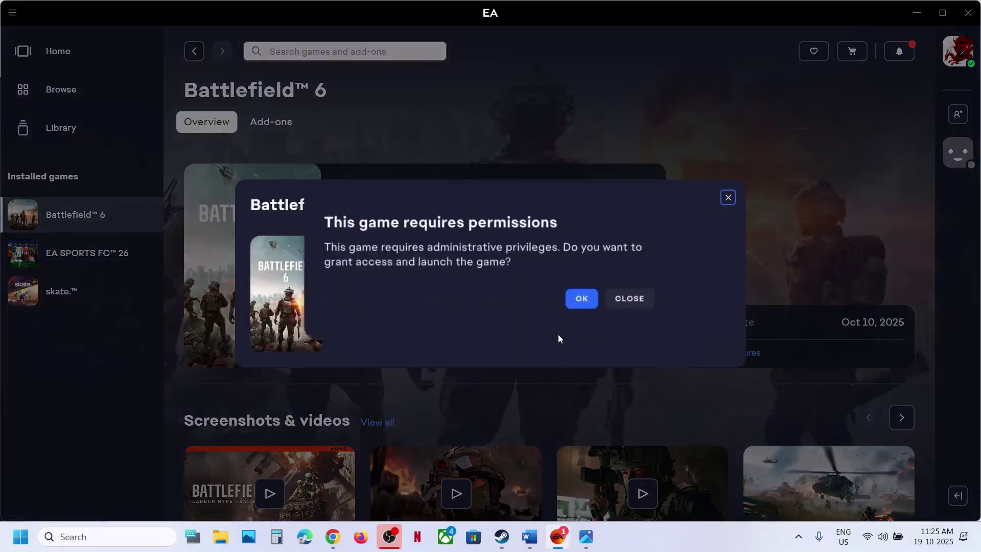
{"action": "left_click", "coordinate": [585, 303]}
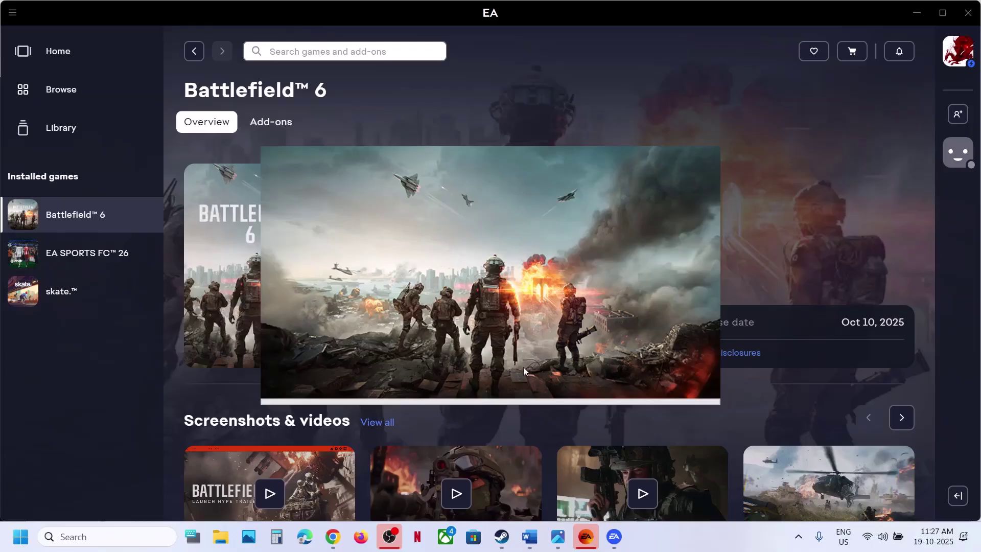
{"action": "left_click", "coordinate": [531, 539]}
{"action": "scroll", "coordinate": [387, 343], "scroll_direction": "down", "scroll_amount": 3}
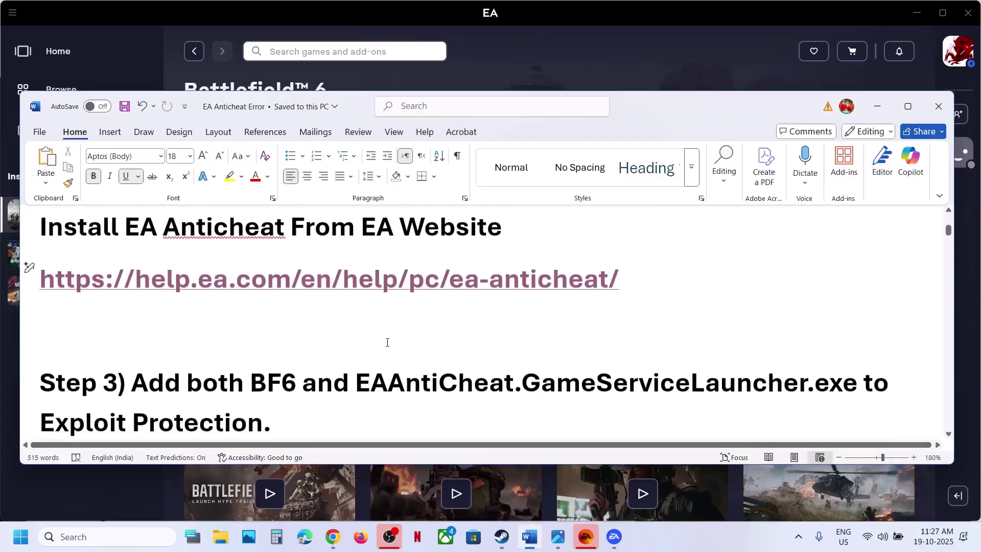
Copy 'Exploit Protection' from Step 3 of the notes and paste it into Windows search to open those settings
{"action": "scroll", "coordinate": [388, 342], "scroll_direction": "down", "scroll_amount": 1}
{"action": "left_click_drag", "start_coordinate": [254, 333], "coordinate": [807, 340]}
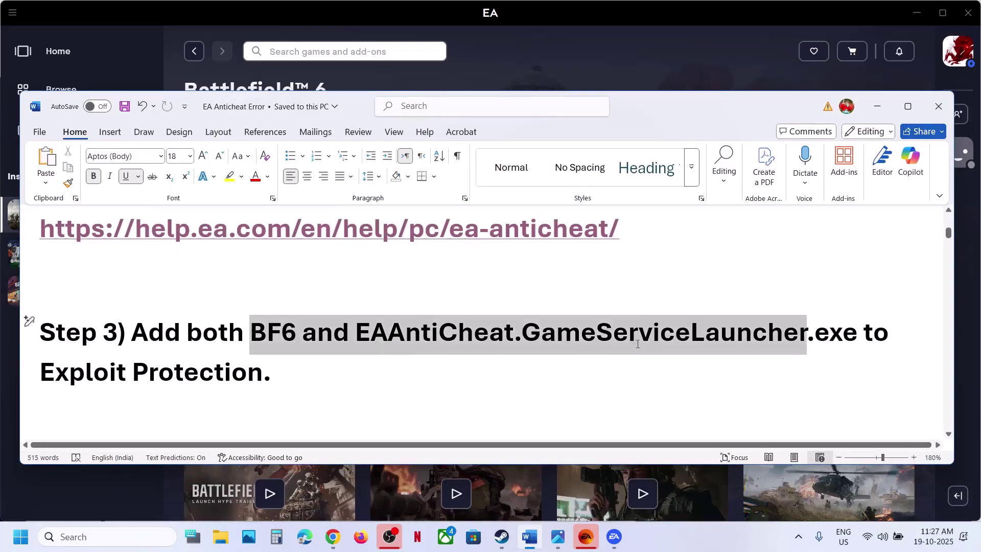
{"action": "left_click", "coordinate": [263, 373]}
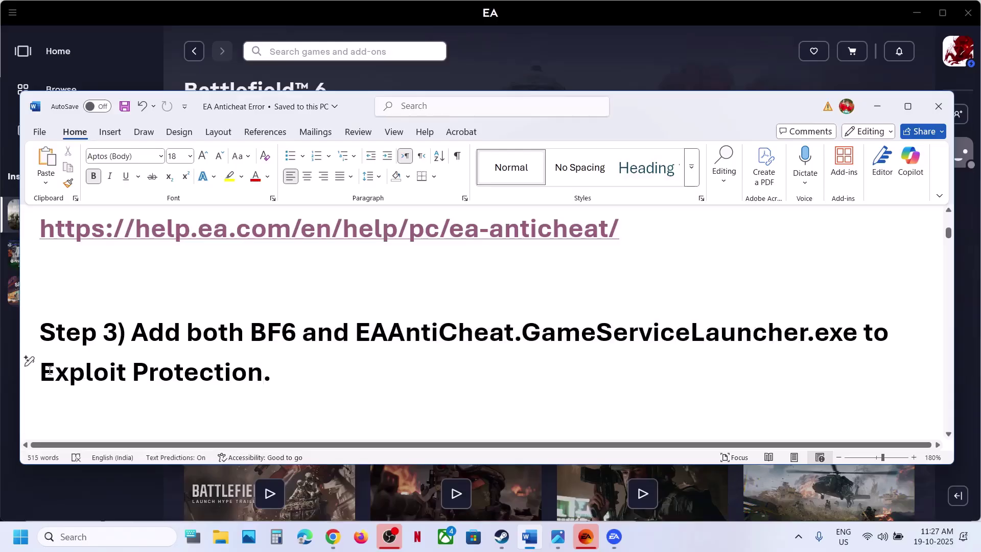
{"action": "left_click_drag", "start_coordinate": [42, 371], "coordinate": [263, 373]}
{"action": "key", "text": "ctrl+c"}
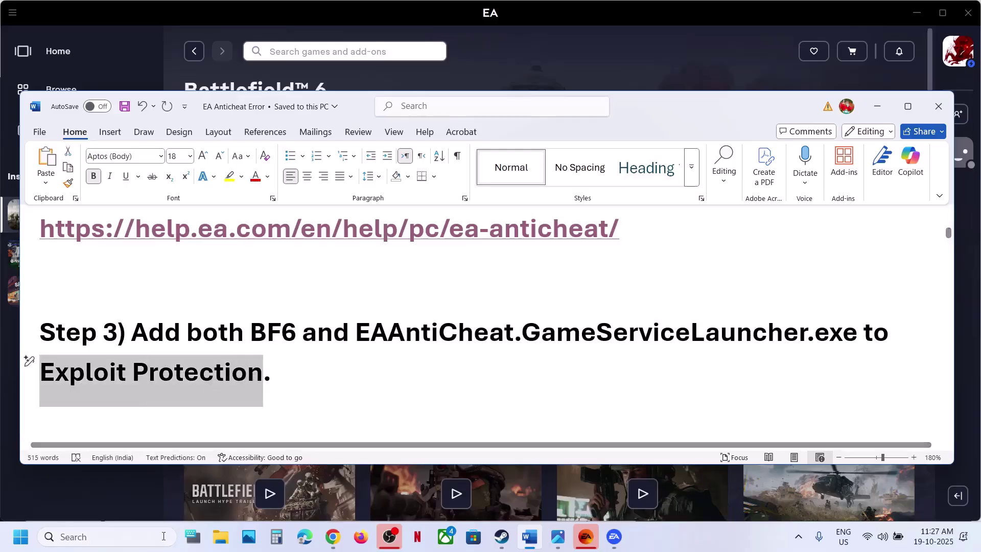
{"action": "left_click", "coordinate": [148, 541]}
{"action": "key", "text": "ctrl+v"}
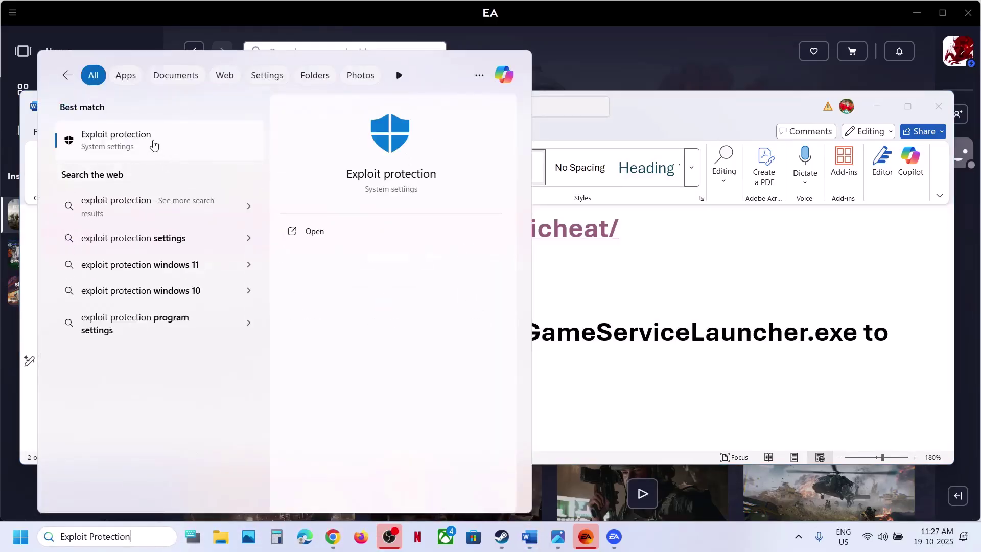
{"action": "left_click", "coordinate": [154, 145]}
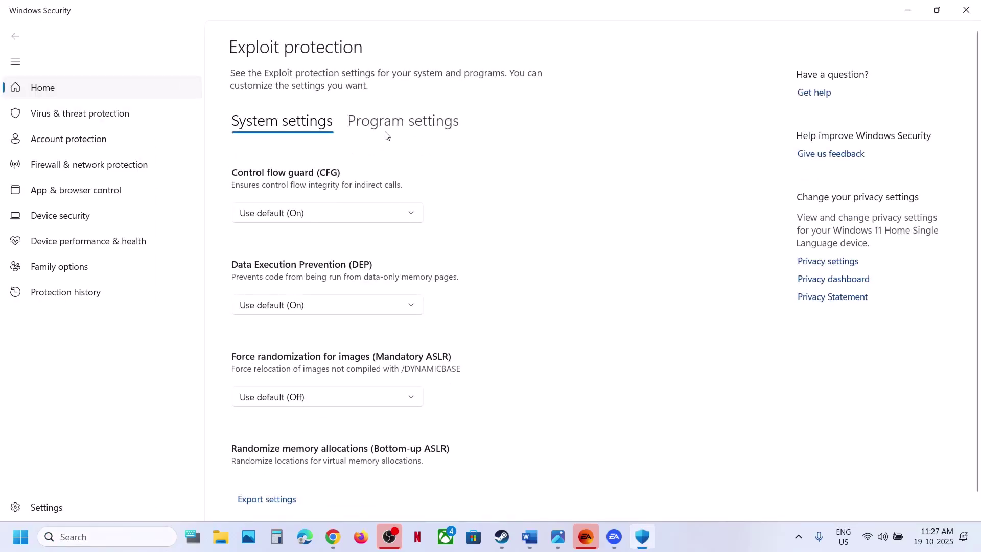
Add bf6.exe from the EA Games\Battlefield 6 folder as a custom program by exact path
{"action": "left_click", "coordinate": [387, 134]}
{"action": "left_click", "coordinate": [249, 181]}
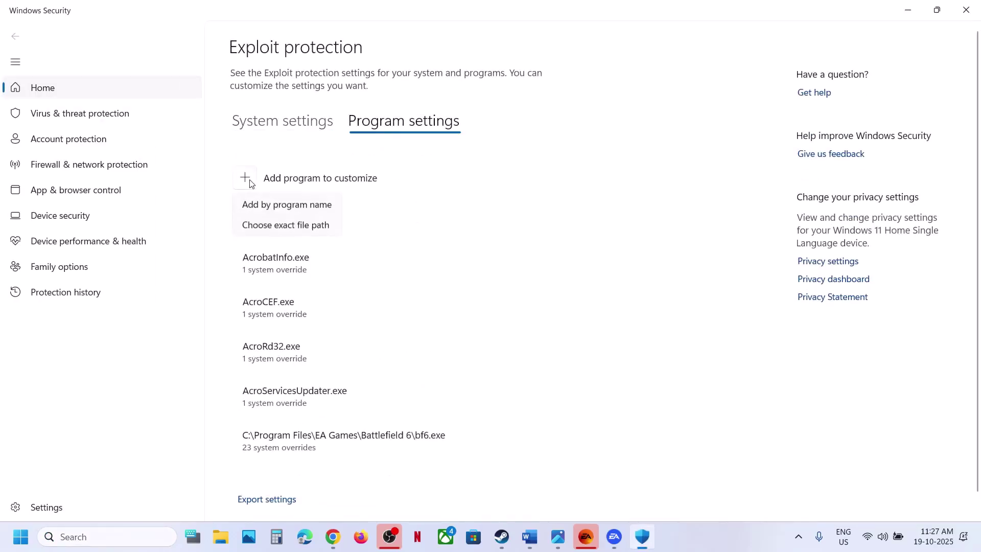
{"action": "left_click", "coordinate": [282, 225]}
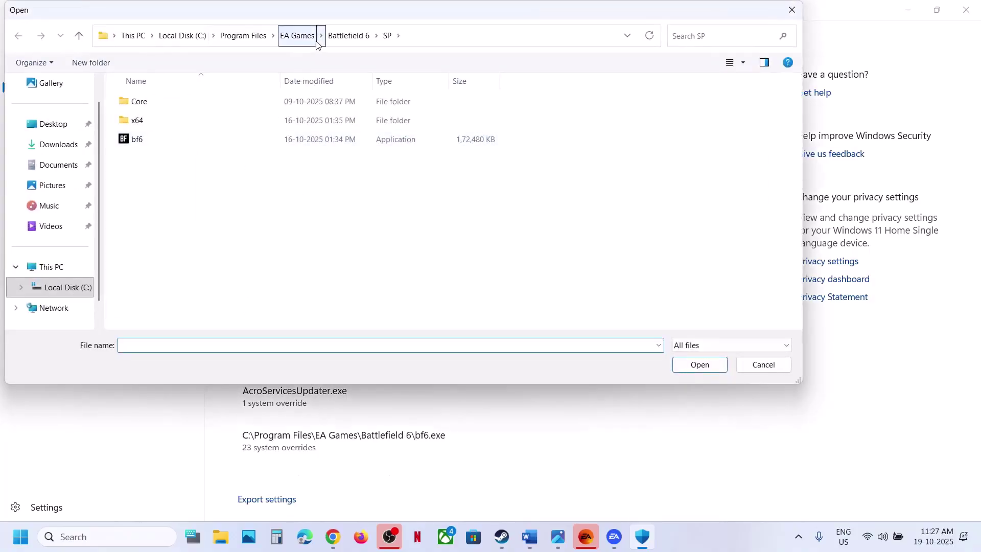
{"action": "left_click", "coordinate": [299, 36]}
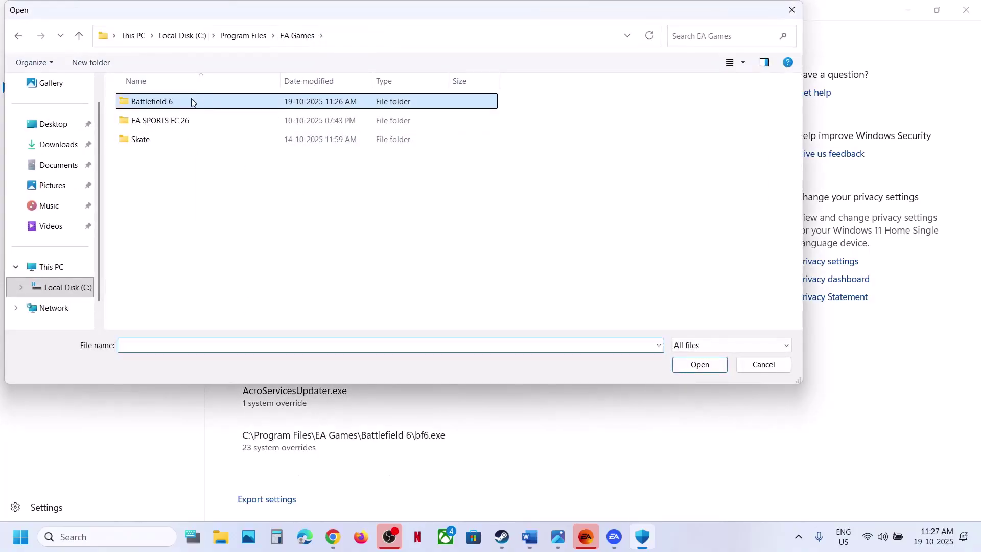
{"action": "double_click", "coordinate": [191, 101]}
{"action": "left_click", "coordinate": [136, 272]}
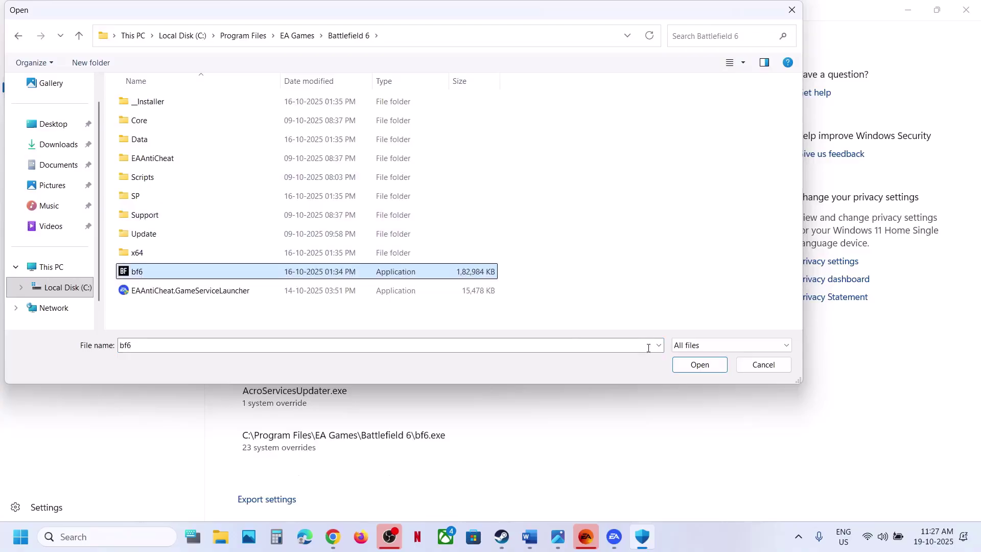
{"action": "left_click", "coordinate": [699, 373]}
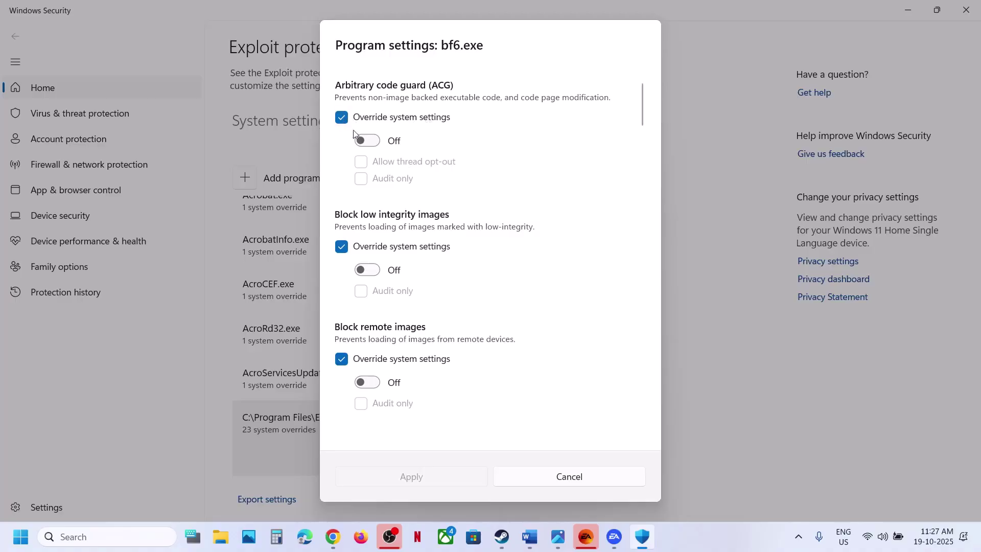
Toggle Arbitrary code guard and Control flow guard on and back off for bf6.exe
{"action": "left_click", "coordinate": [373, 143]}
{"action": "left_click", "coordinate": [369, 142]}
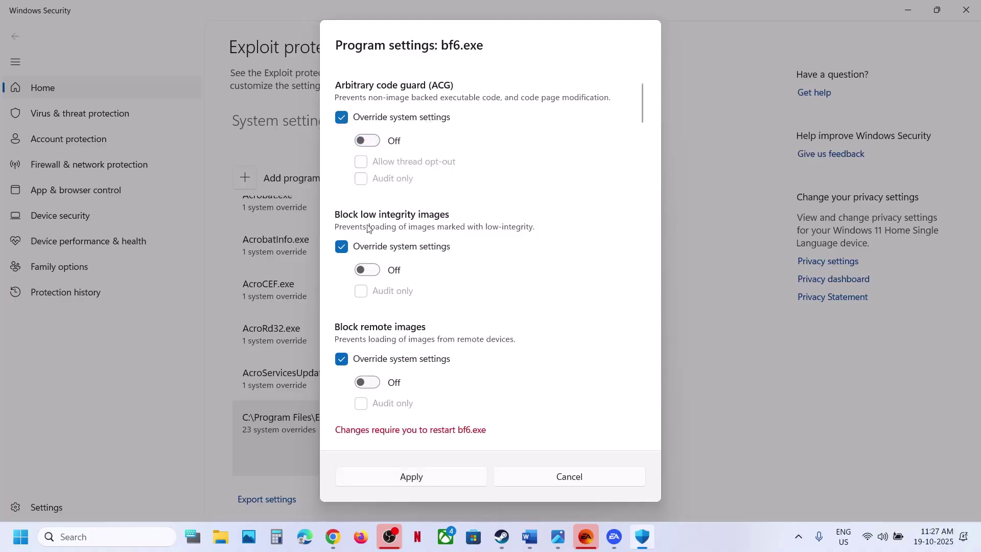
{"action": "scroll", "coordinate": [349, 273], "scroll_direction": "down", "scroll_amount": 3}
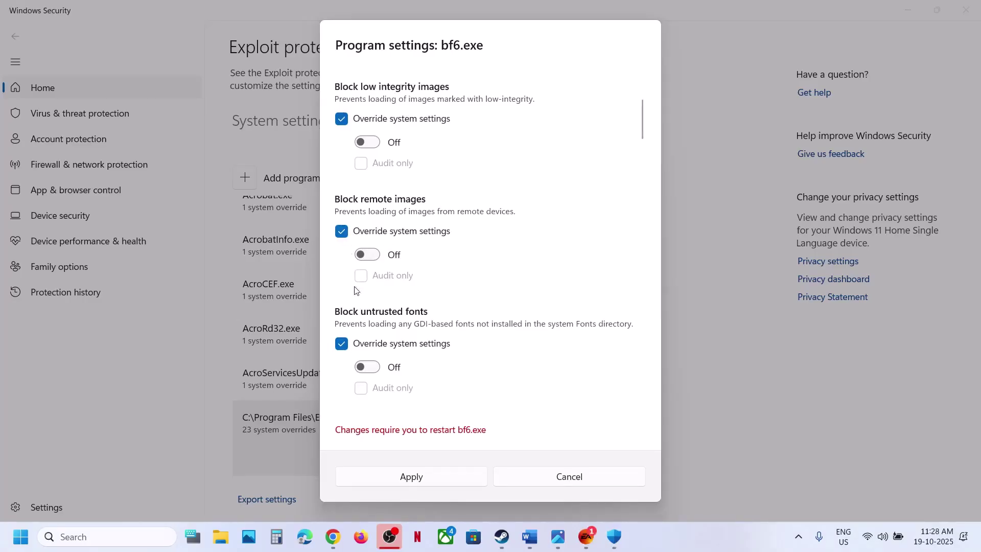
{"action": "scroll", "coordinate": [356, 290], "scroll_direction": "down", "scroll_amount": 7}
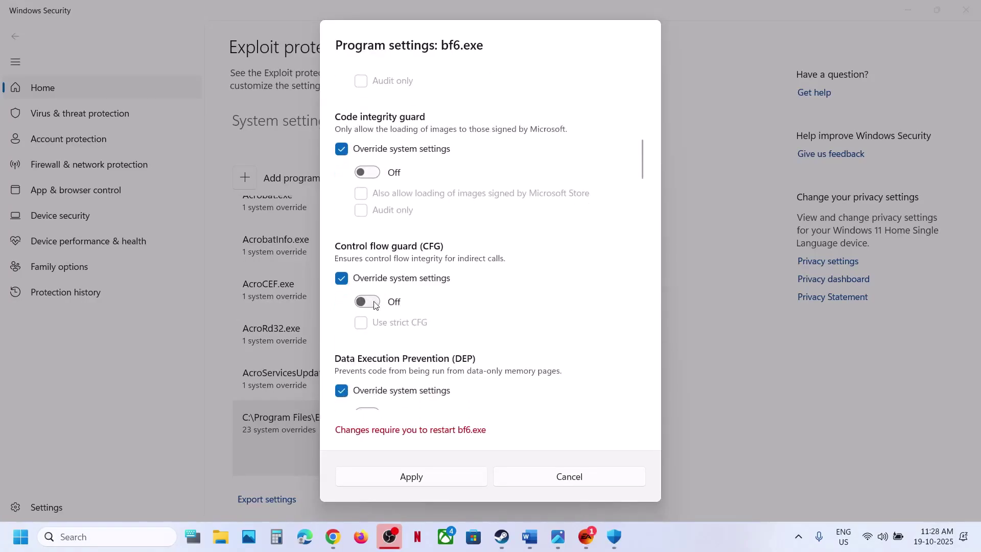
{"action": "left_click", "coordinate": [375, 302]}
{"action": "left_click", "coordinate": [373, 302]}
{"action": "scroll", "coordinate": [366, 305], "scroll_direction": "down", "scroll_amount": 3}
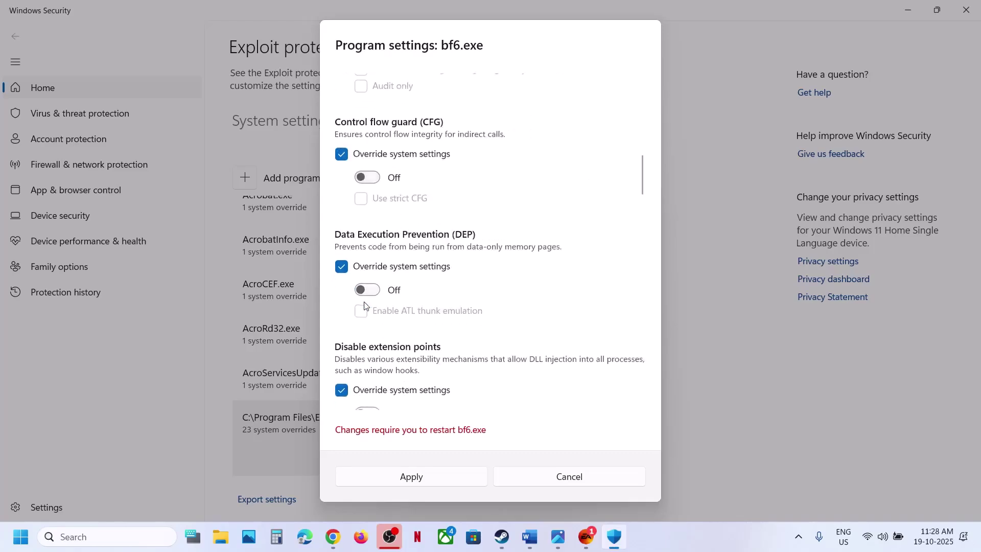
Toggle DEP and Mandatory ASLR on and back off, then apply the bf6.exe settings with admin approval
{"action": "left_click", "coordinate": [366, 289]}
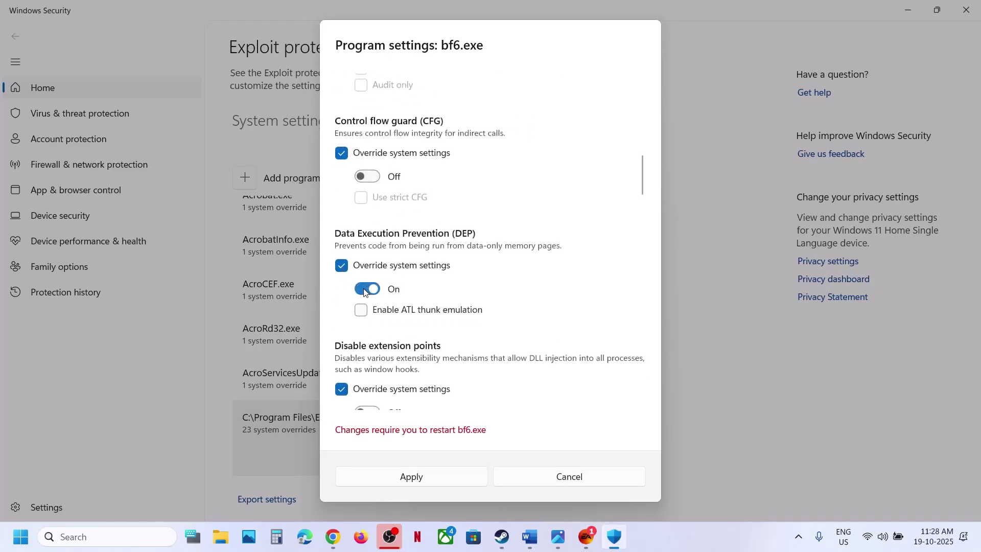
{"action": "left_click", "coordinate": [365, 289]}
{"action": "scroll", "coordinate": [366, 292], "scroll_direction": "down", "scroll_amount": 10}
{"action": "scroll", "coordinate": [366, 293], "scroll_direction": "down", "scroll_amount": 1}
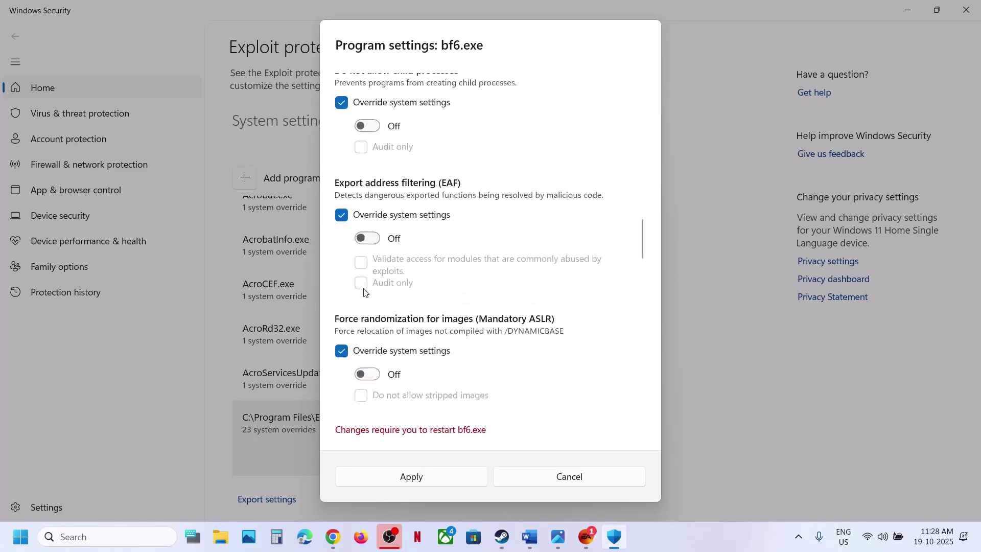
{"action": "scroll", "coordinate": [386, 238], "scroll_direction": "down", "scroll_amount": 3}
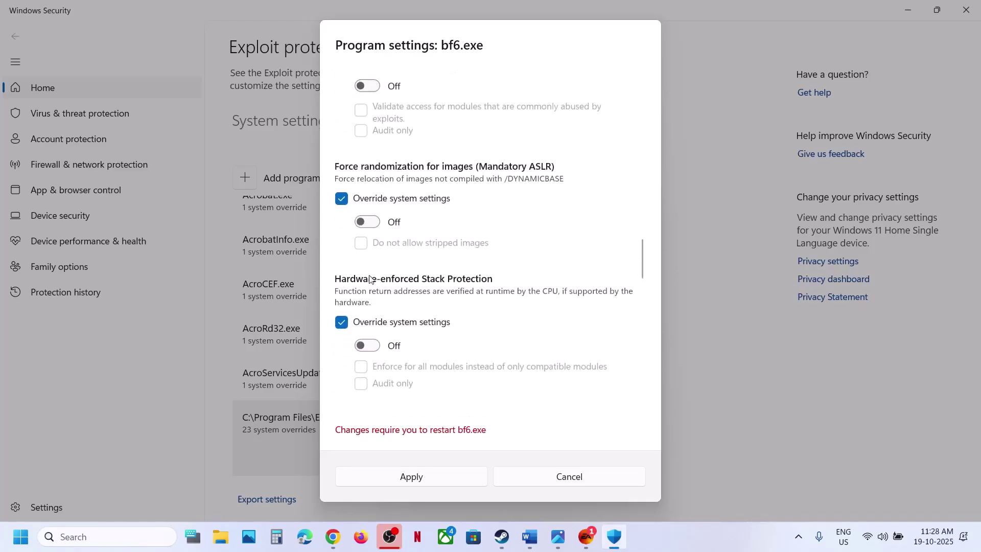
{"action": "left_click", "coordinate": [372, 222]}
{"action": "left_click", "coordinate": [368, 223]}
{"action": "scroll", "coordinate": [370, 274], "scroll_direction": "down", "scroll_amount": 10}
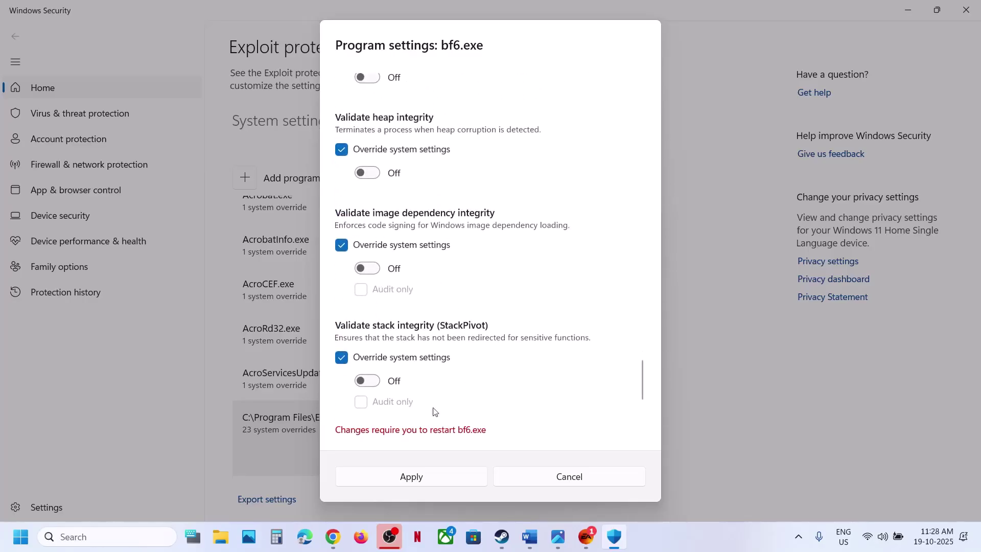
{"action": "left_click", "coordinate": [419, 477]}
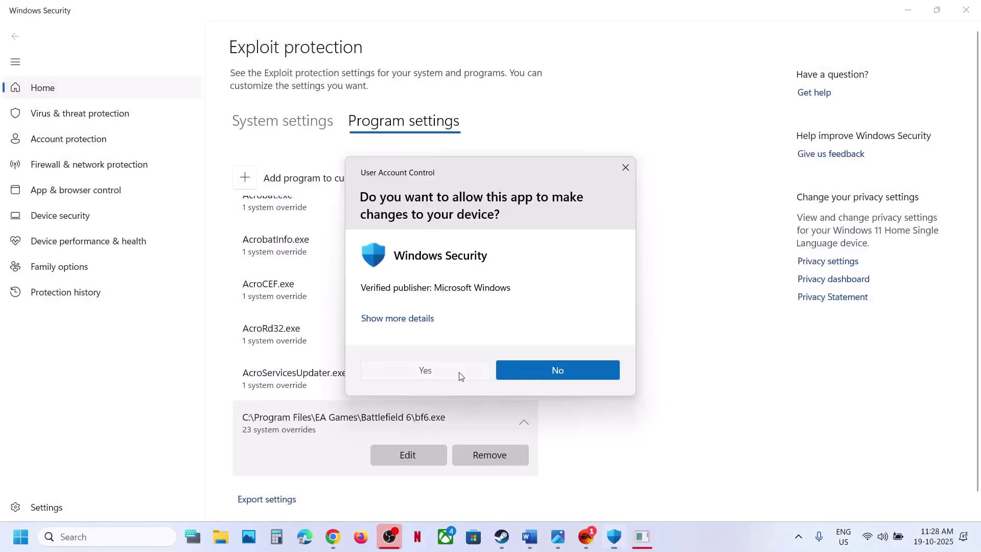
{"action": "left_click", "coordinate": [461, 375]}
Add EAAntiCheat.GameServiceLauncher.exe to Exploit protection by exact path, leaving its settings unchanged
{"action": "left_click", "coordinate": [251, 183]}
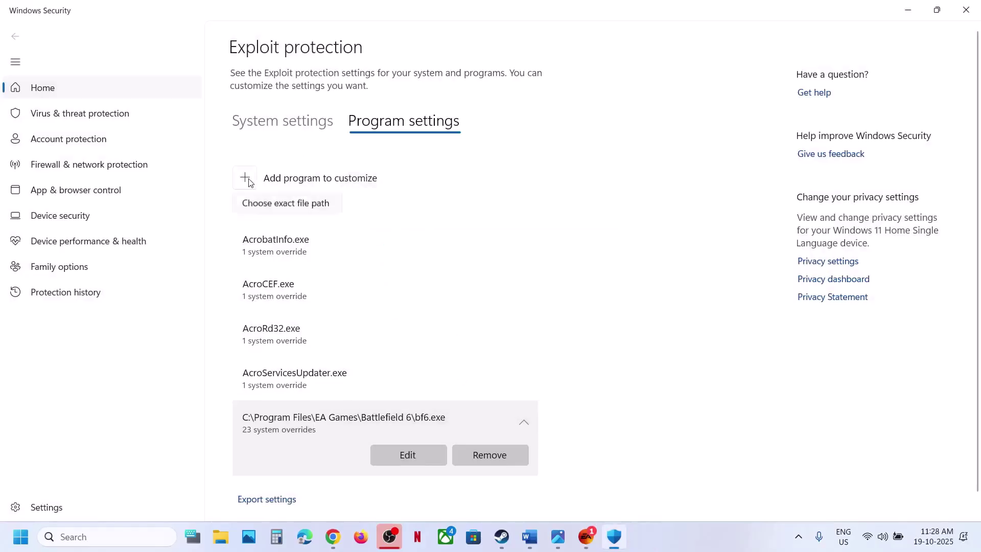
{"action": "left_click", "coordinate": [262, 223]}
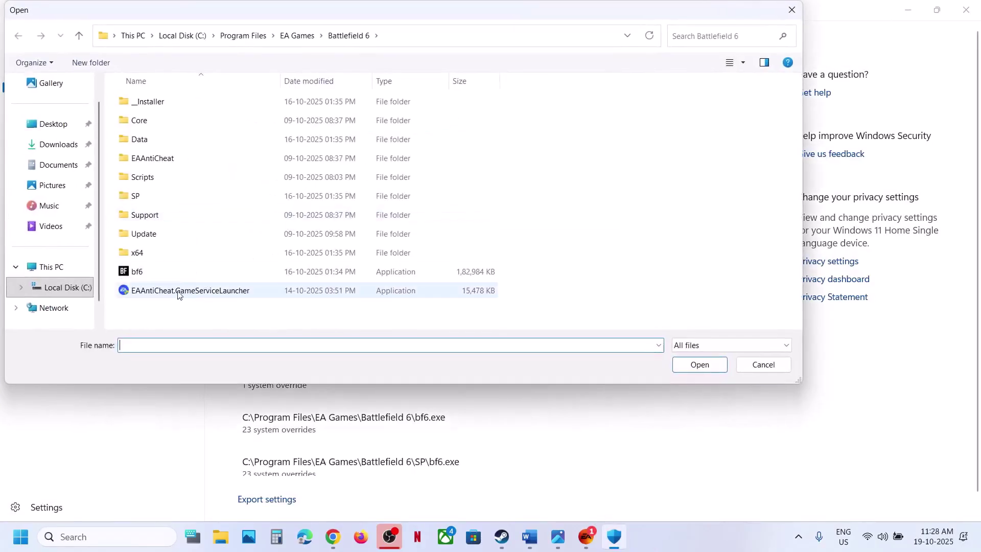
{"action": "left_click", "coordinate": [176, 292]}
{"action": "left_click", "coordinate": [690, 370]}
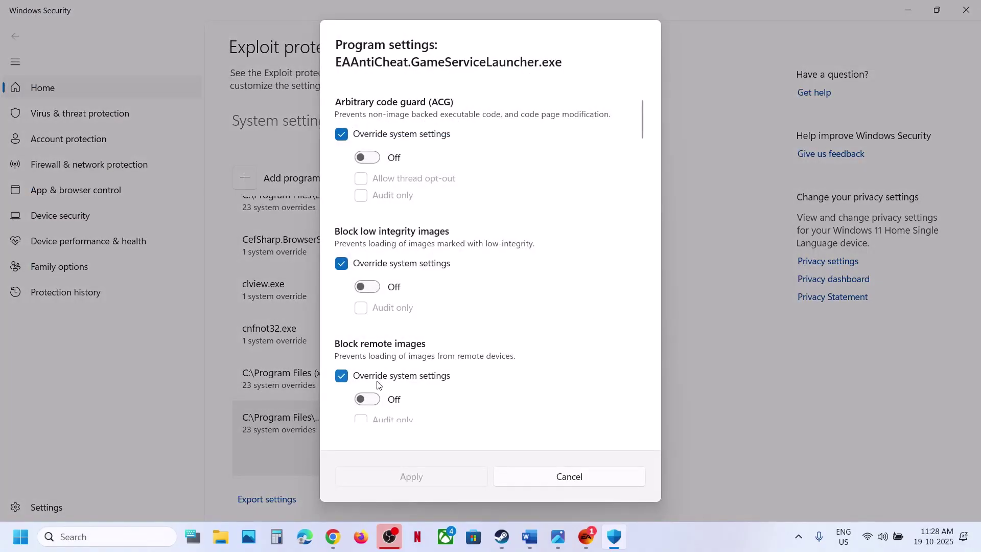
{"action": "scroll", "coordinate": [437, 383], "scroll_direction": "down", "scroll_amount": 15}
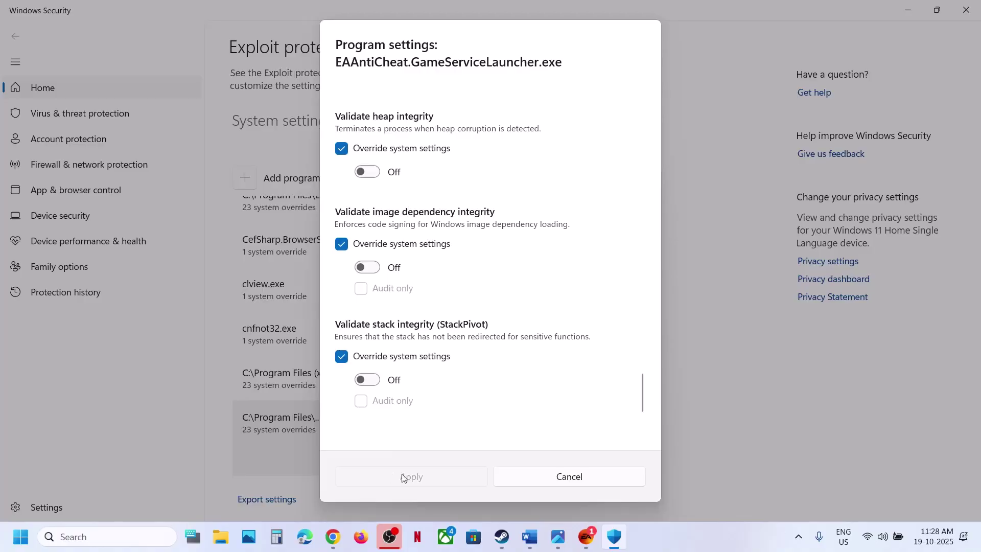
{"action": "left_click", "coordinate": [516, 481]}
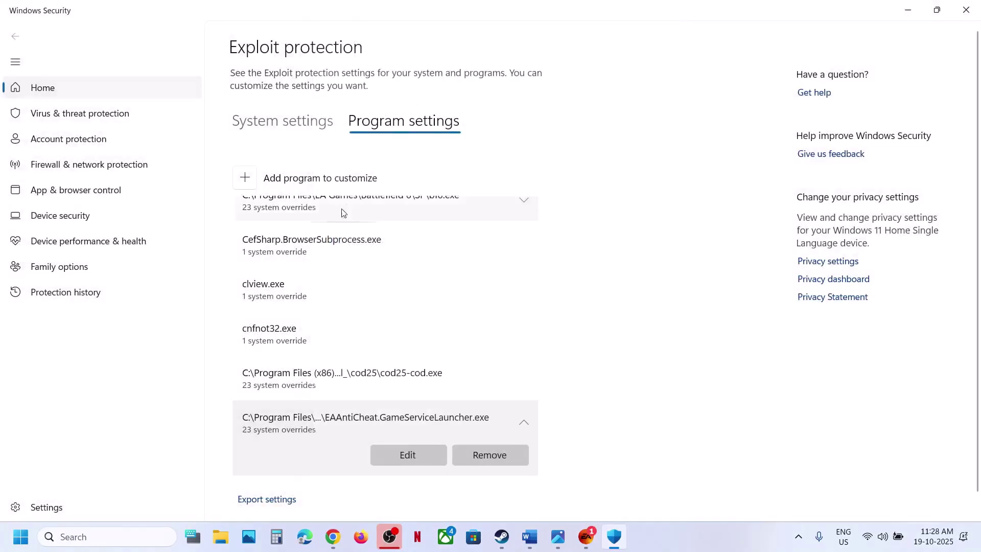
Add the SP folder's bf6.exe by exact path, close its settings unchanged, and return to Word
{"action": "left_click", "coordinate": [245, 177]}
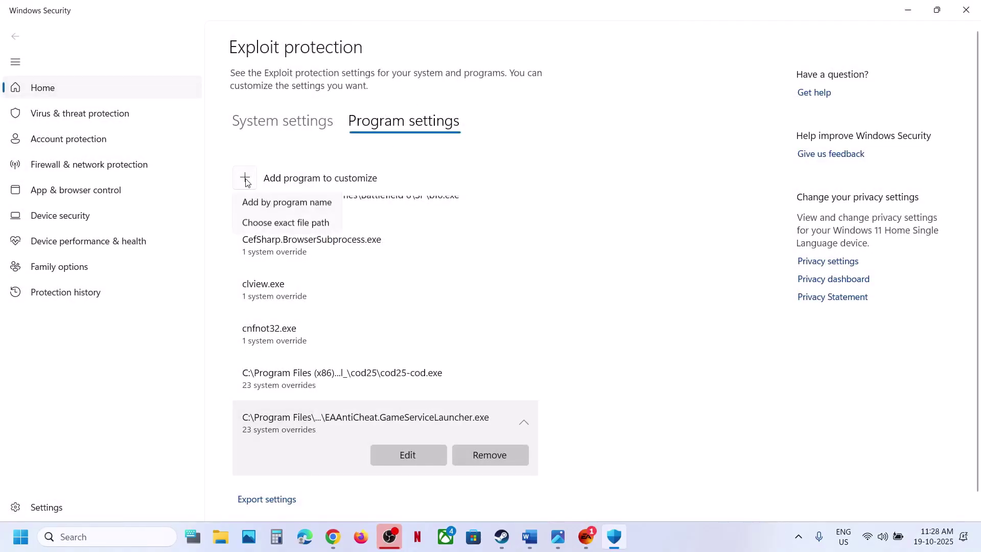
{"action": "left_click", "coordinate": [262, 225]}
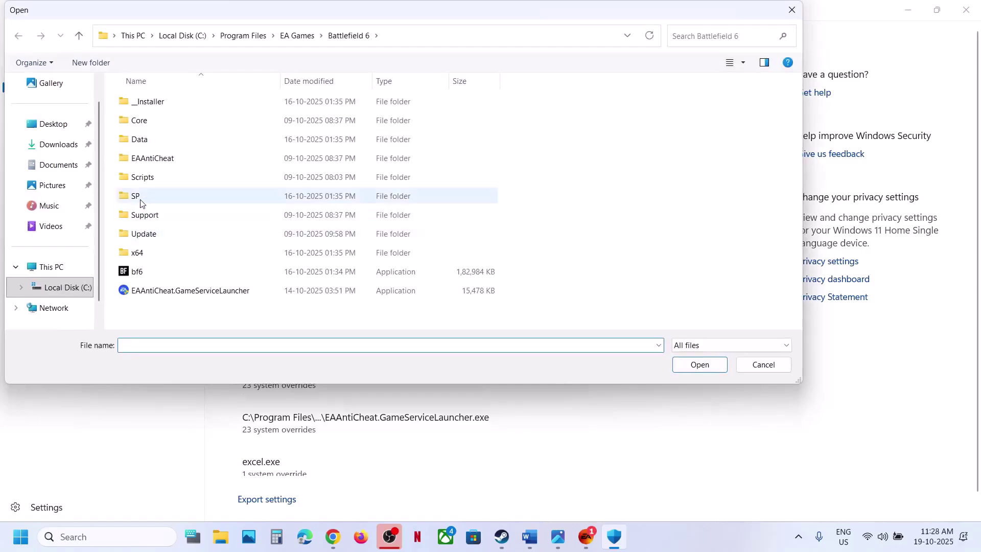
{"action": "left_click", "coordinate": [141, 201]}
{"action": "double_click", "coordinate": [141, 201]}
{"action": "left_click", "coordinate": [140, 139]}
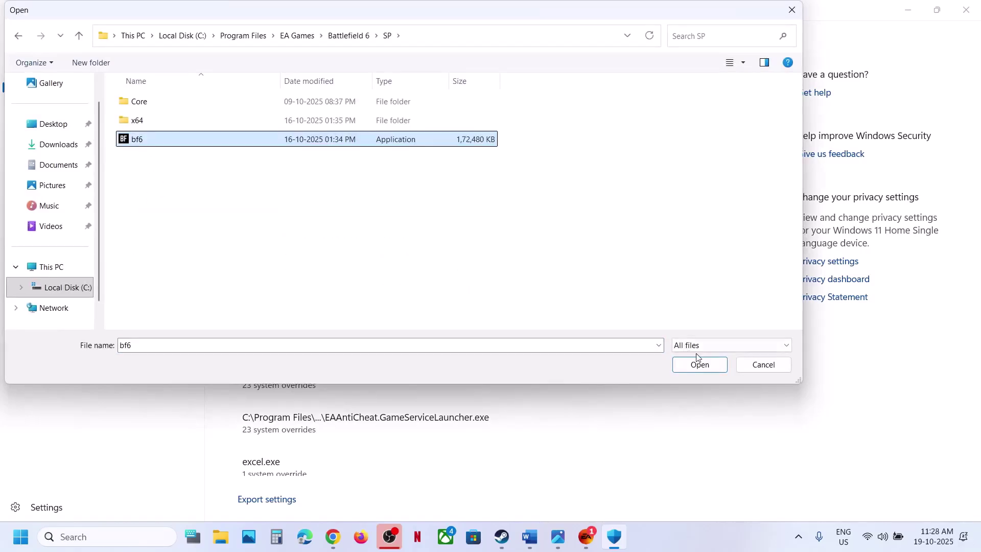
{"action": "left_click", "coordinate": [700, 364]}
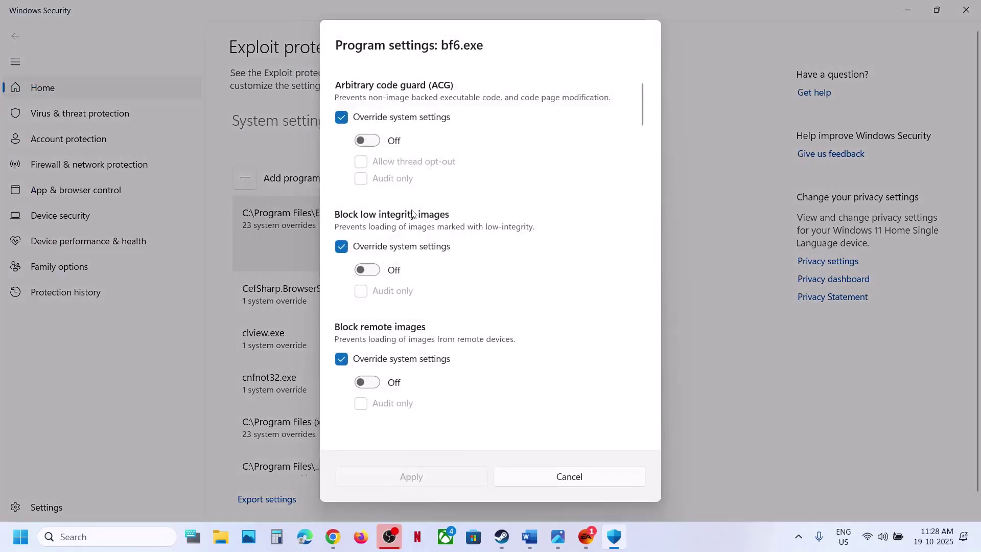
{"action": "left_click", "coordinate": [522, 477]}
{"action": "left_click", "coordinate": [529, 536]}
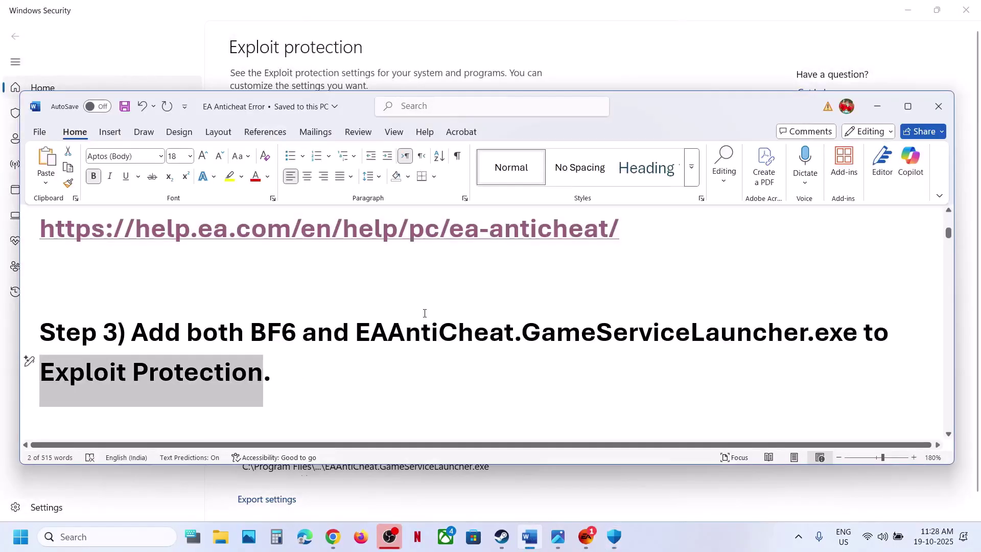
Scroll to Step 4 in the Word guide and highlight its launch-and-reconnect instruction
{"action": "scroll", "coordinate": [425, 313], "scroll_direction": "down", "scroll_amount": 5}
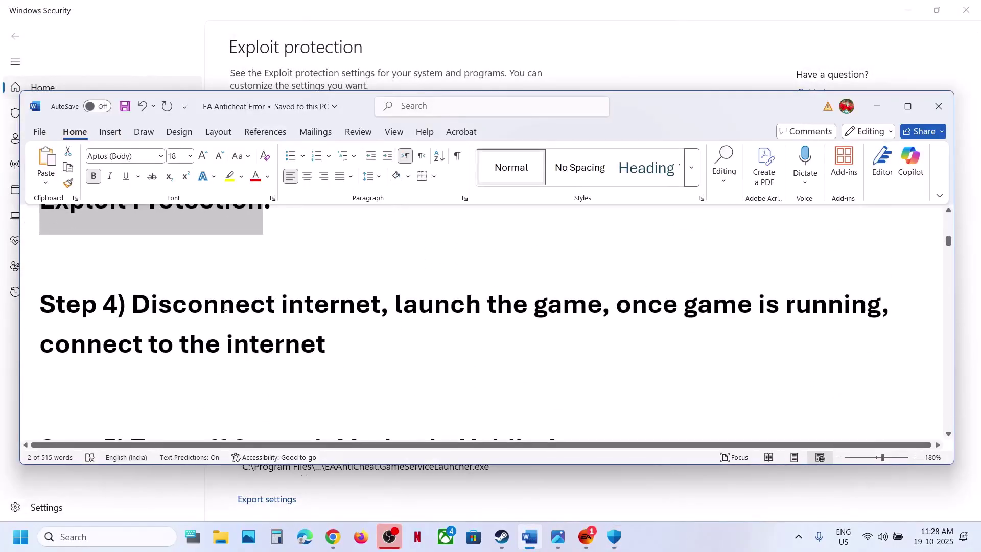
{"action": "left_click_drag", "start_coordinate": [419, 303], "coordinate": [729, 335]}
{"action": "left_click", "coordinate": [449, 388]}
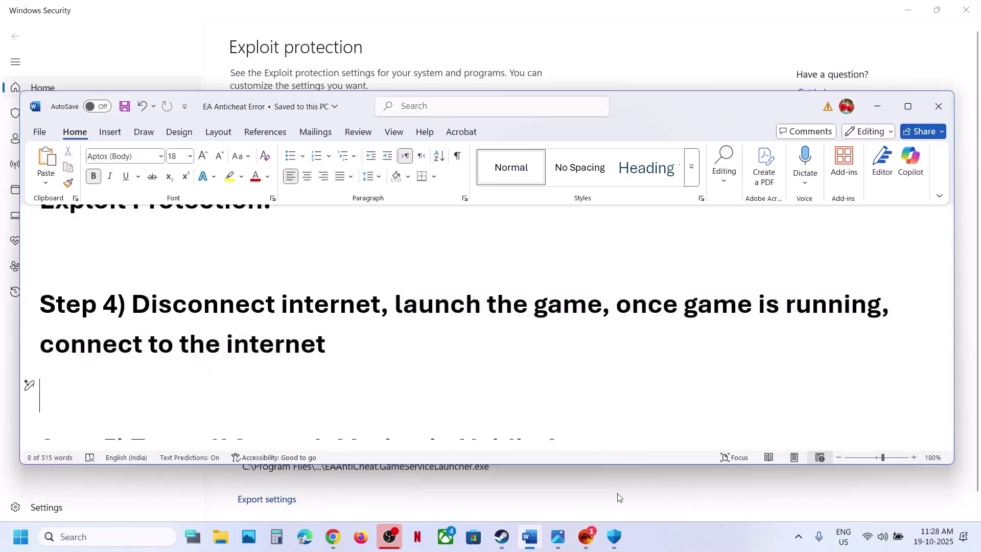
Turn Wi-Fi off from Quick Settings so the EA app shows No internet
{"action": "left_click", "coordinate": [586, 547]}
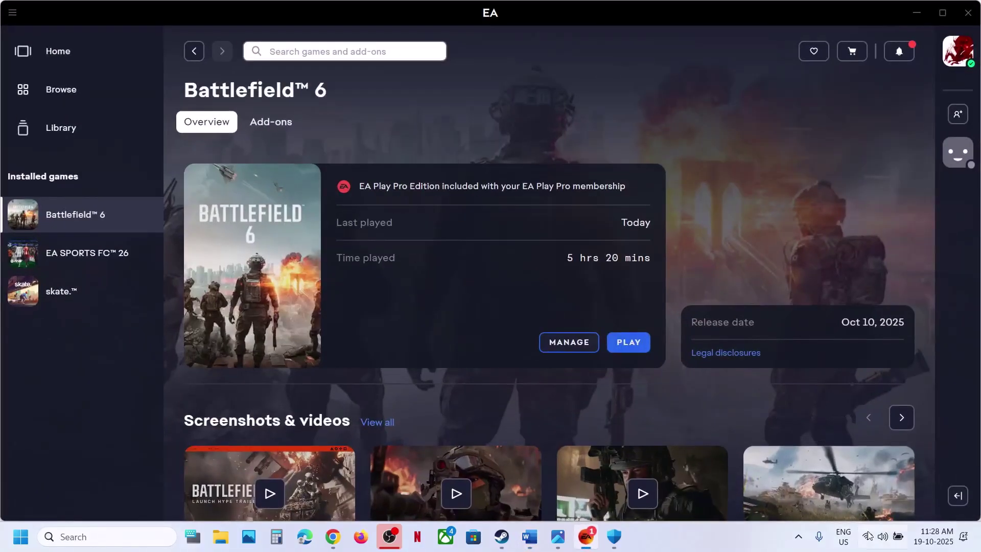
{"action": "left_click", "coordinate": [882, 537]}
{"action": "left_click", "coordinate": [787, 292]}
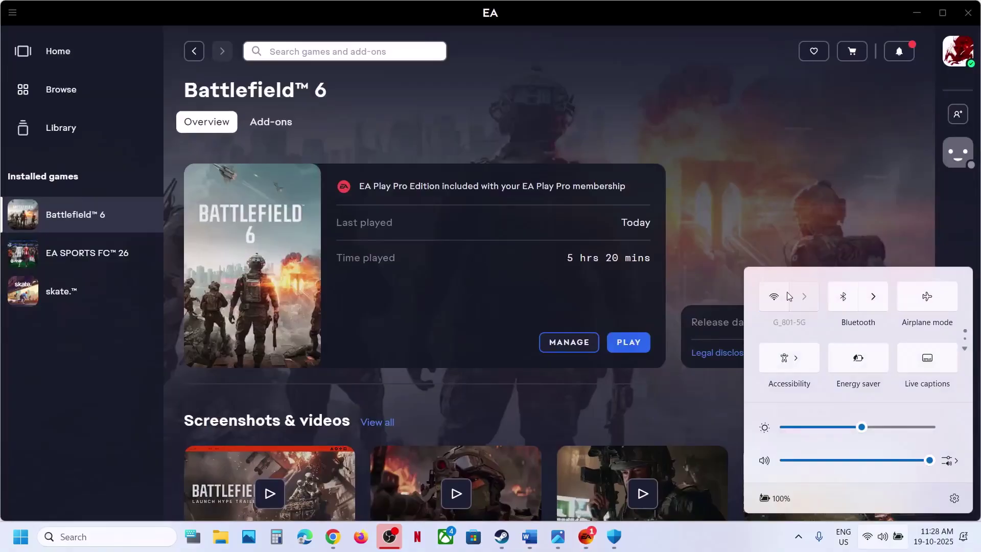
{"action": "left_click", "coordinate": [485, 272]}
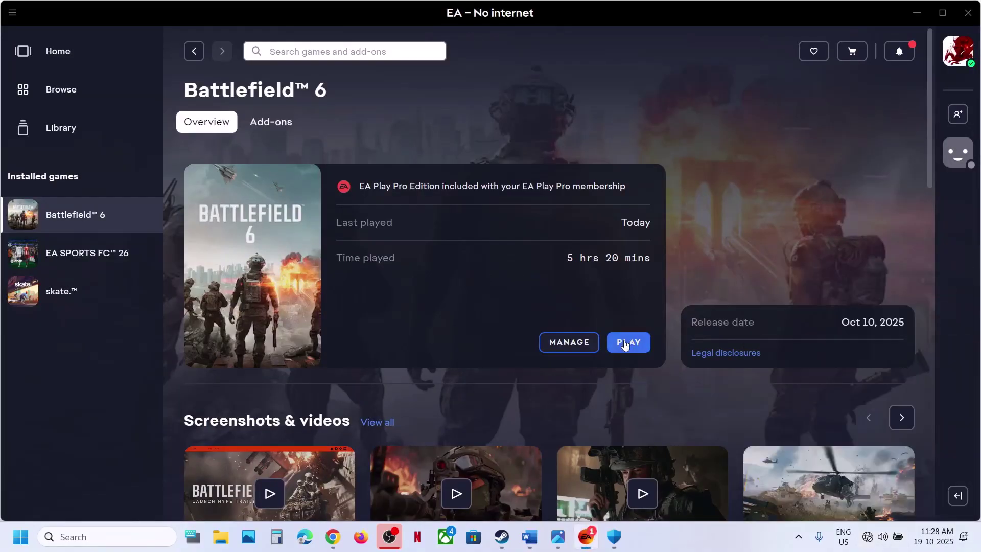
Check Steam's Battlefield 6 page, then turn Wi-Fi back on so the EA app reconnects
{"action": "left_click", "coordinate": [502, 540]}
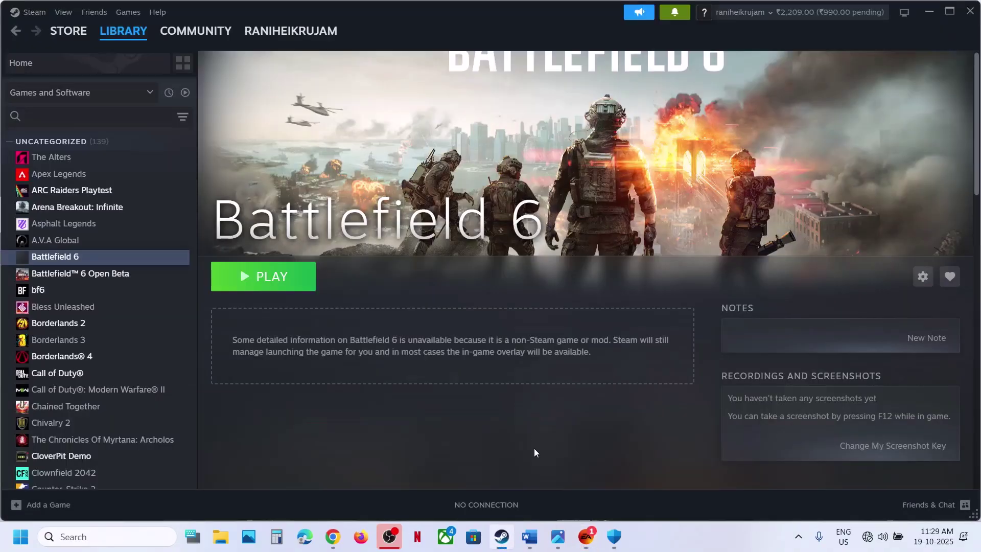
{"action": "left_click", "coordinate": [587, 537]}
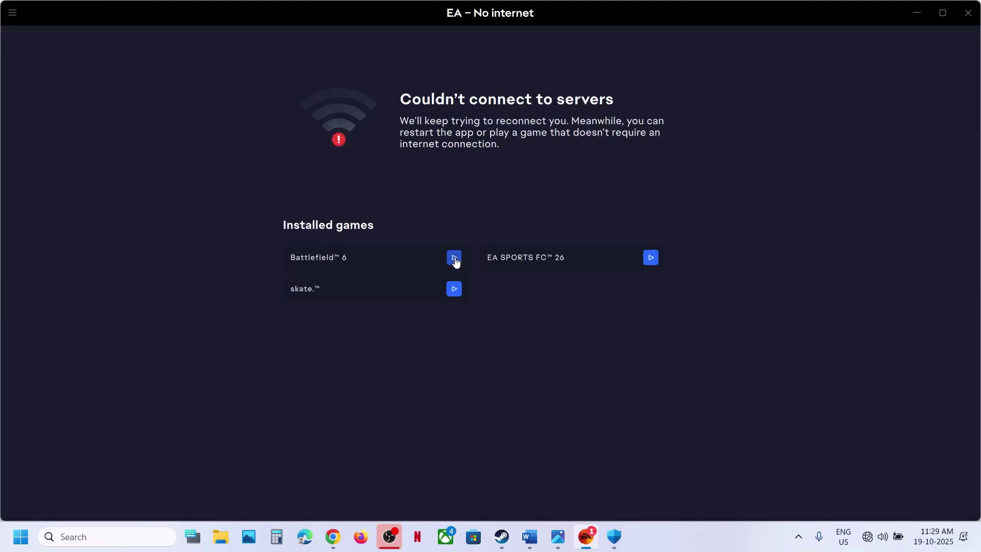
{"action": "left_click", "coordinate": [883, 537]}
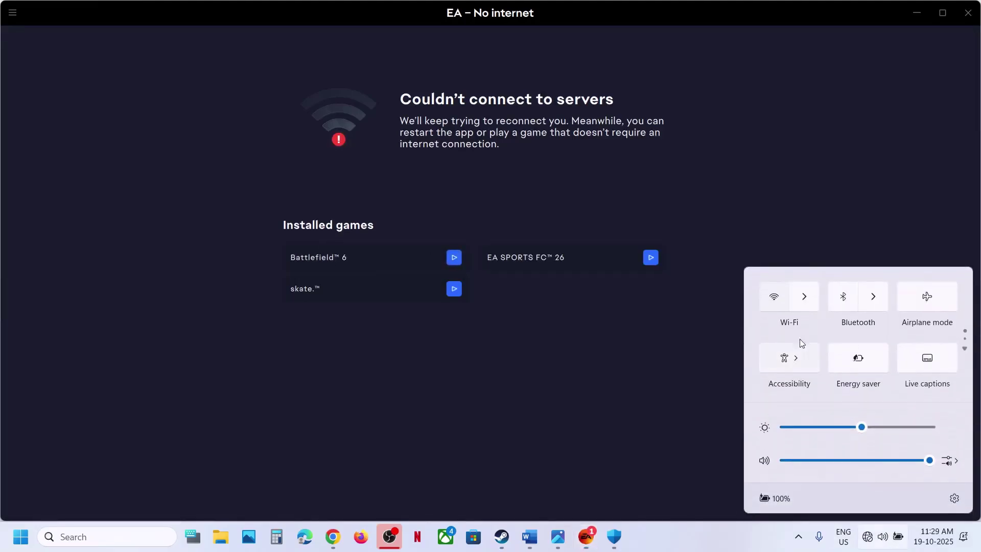
{"action": "left_click", "coordinate": [775, 302]}
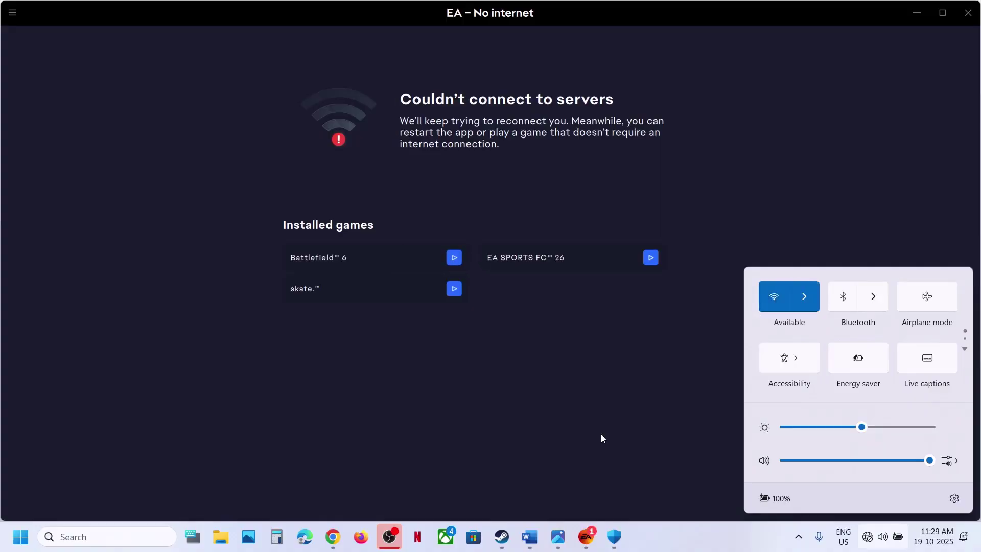
{"action": "left_click", "coordinate": [683, 531]}
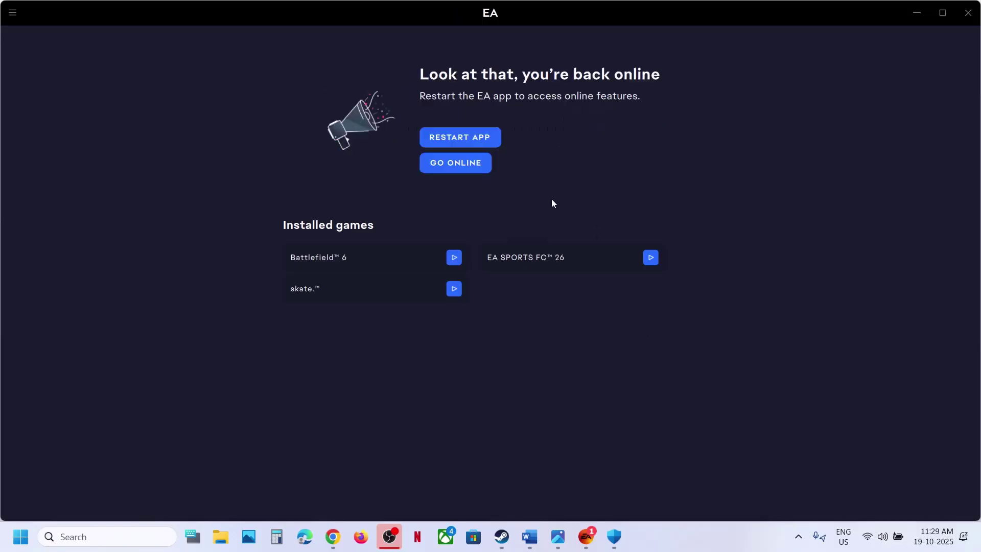
Return to the Word guide and select Step 5's Smooth Motion instruction
{"action": "mouse_move", "coordinate": [531, 545]}
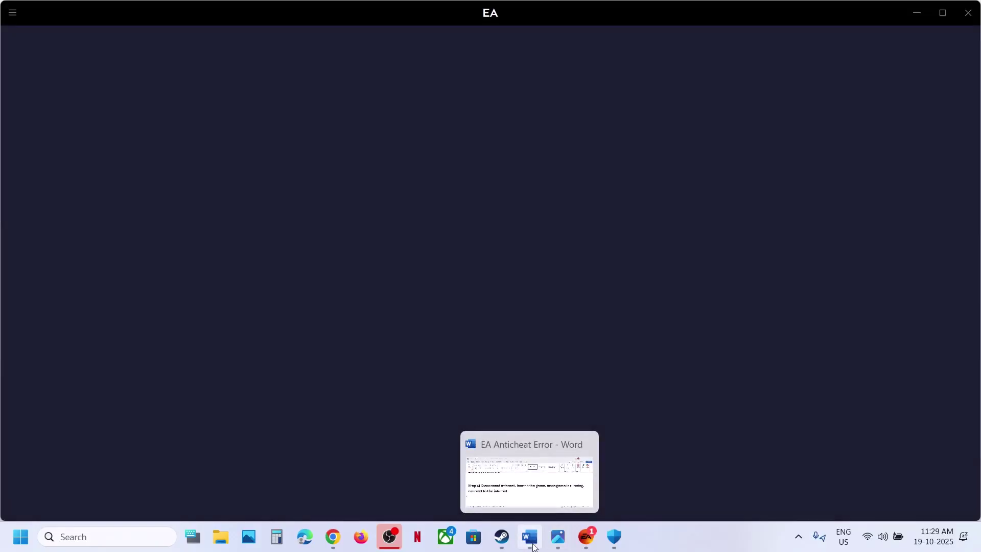
{"action": "left_click", "coordinate": [533, 547]}
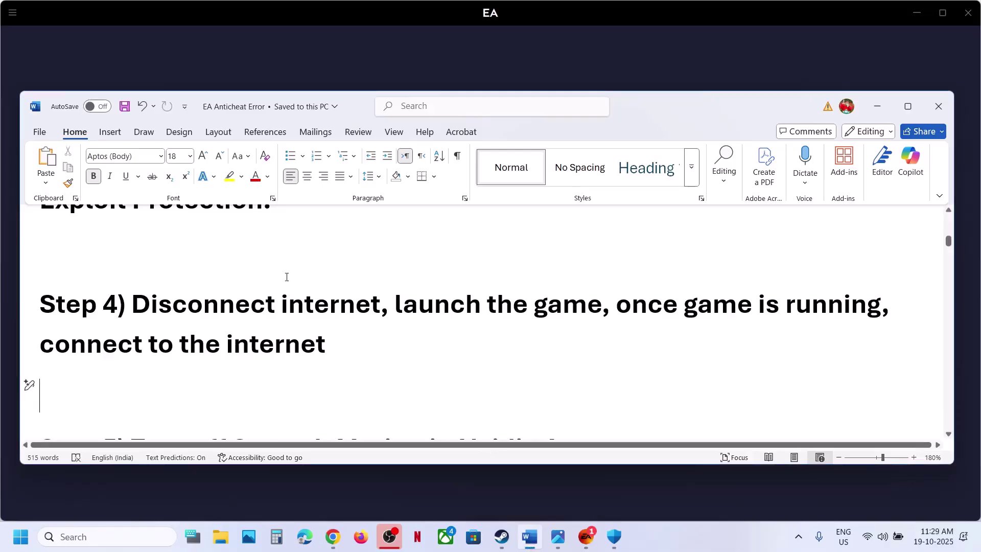
{"action": "scroll", "coordinate": [286, 277], "scroll_direction": "down", "scroll_amount": 4}
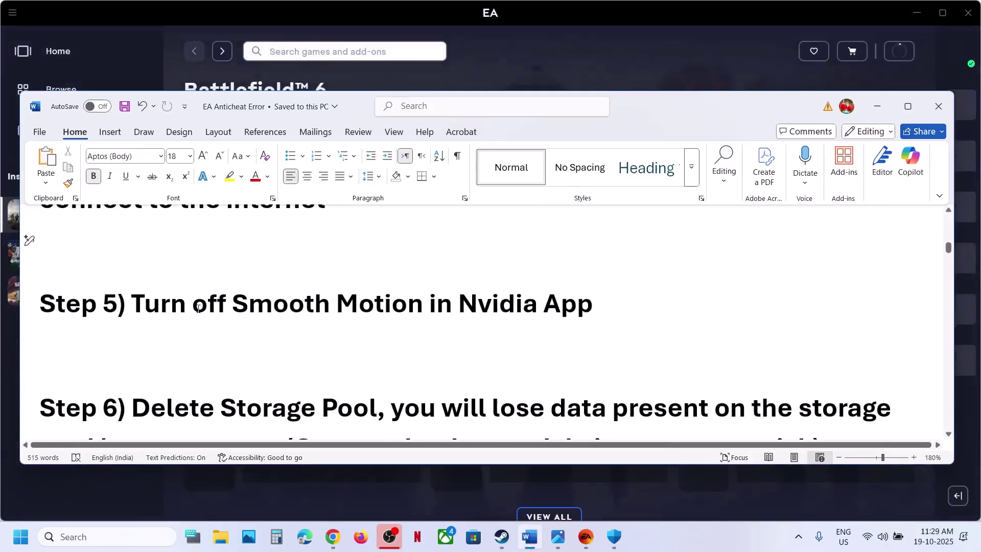
{"action": "left_click_drag", "start_coordinate": [195, 308], "coordinate": [609, 306]}
{"action": "left_click", "coordinate": [580, 63]}
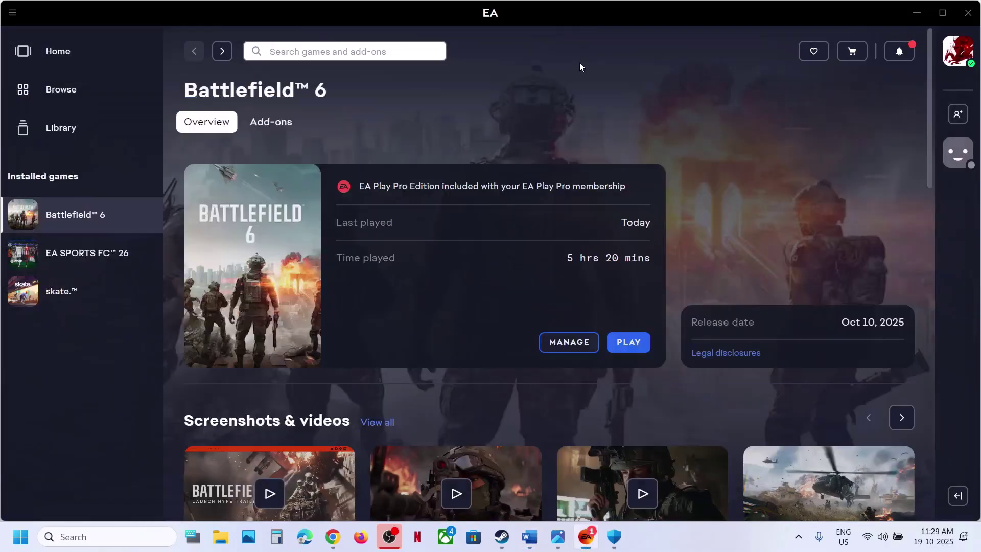
{"action": "left_click", "coordinate": [124, 536]}
{"action": "type", "text": "nvi"}
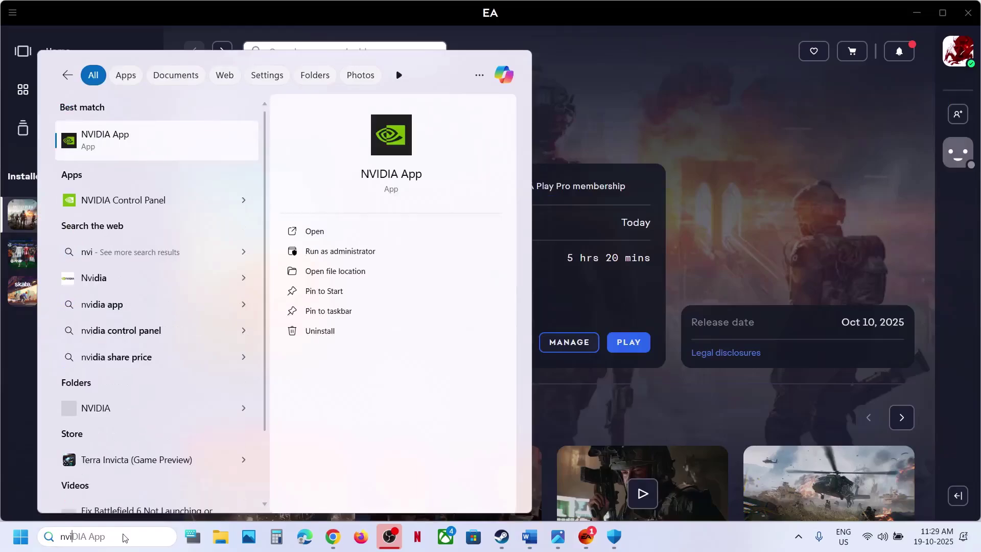
{"action": "key", "text": "Return"}
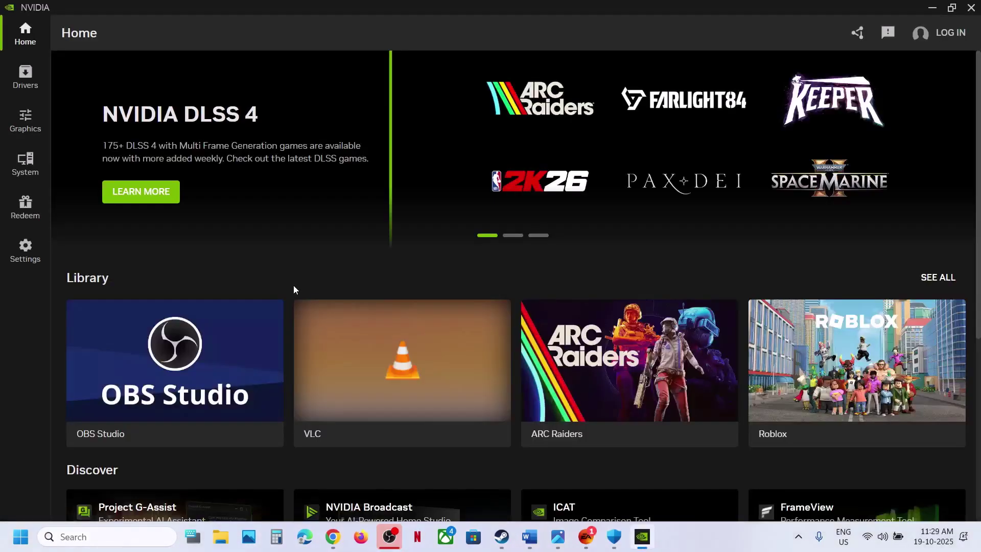
{"action": "scroll", "coordinate": [325, 363], "scroll_direction": "down", "scroll_amount": 3}
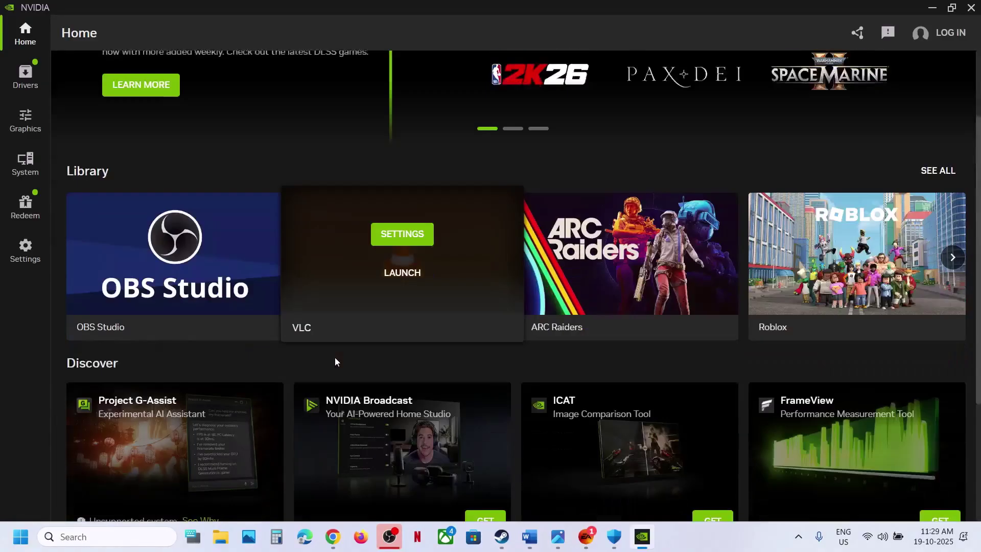
{"action": "scroll", "coordinate": [336, 358], "scroll_direction": "up", "scroll_amount": 1}
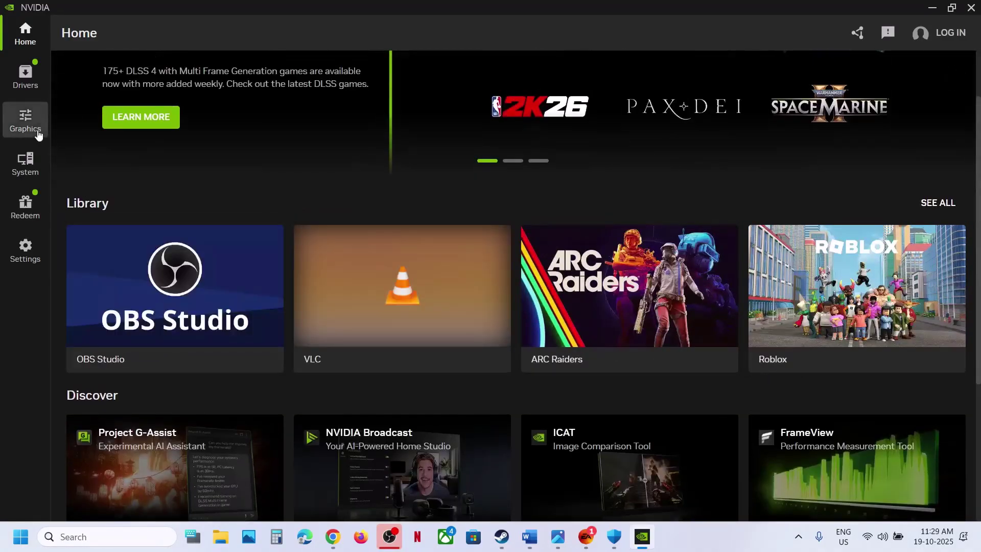
{"action": "left_click", "coordinate": [28, 125]}
{"action": "scroll", "coordinate": [128, 327], "scroll_direction": "down", "scroll_amount": 2}
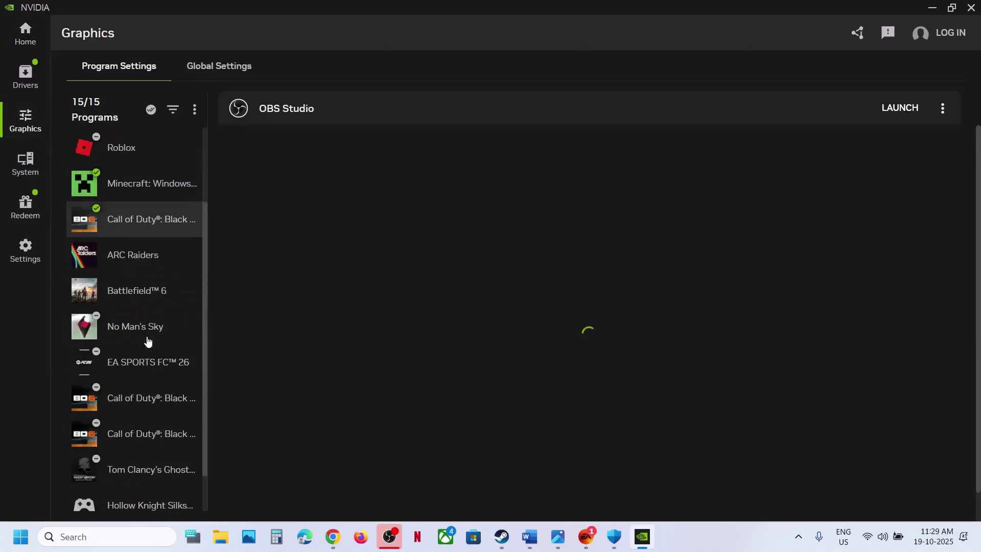
{"action": "left_click", "coordinate": [119, 287]}
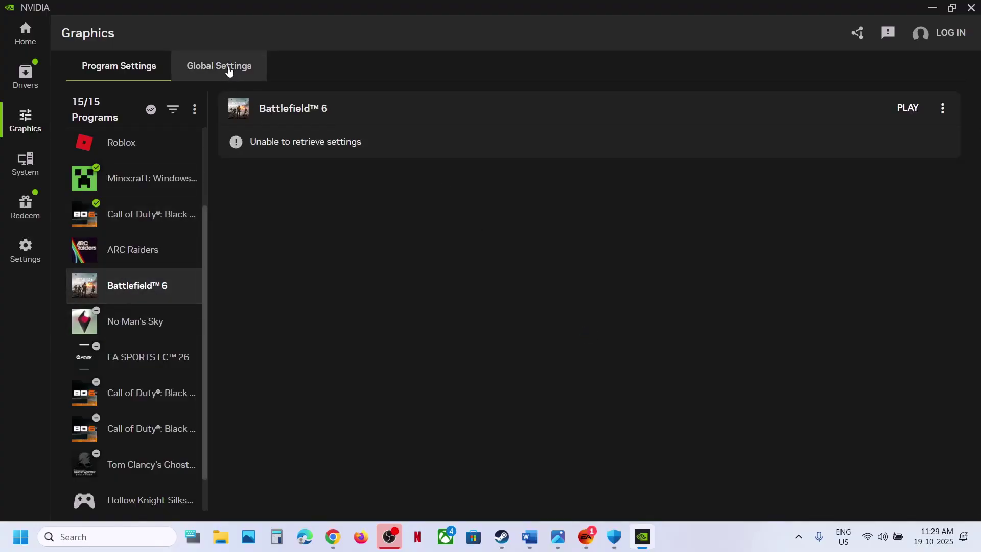
{"action": "left_click", "coordinate": [228, 72]}
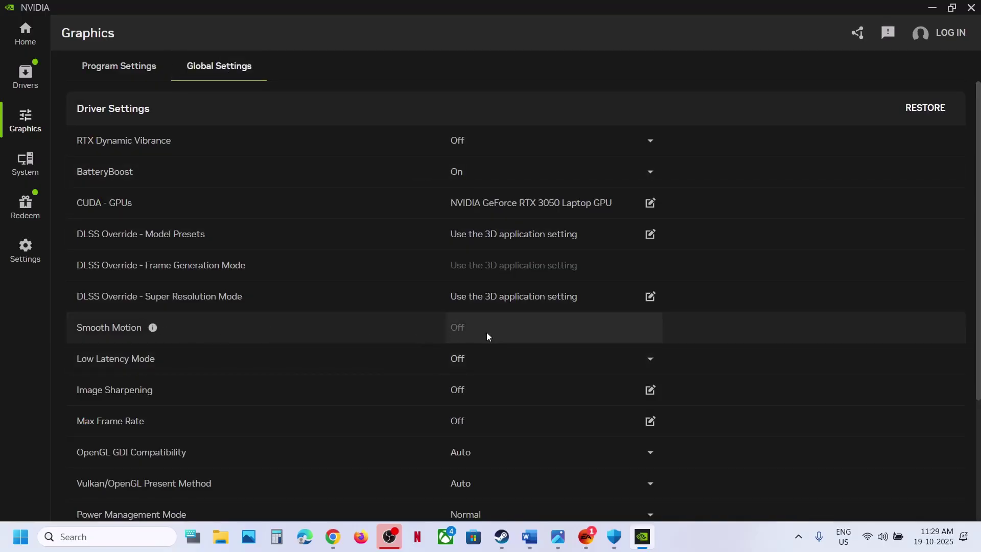
{"action": "left_click", "coordinate": [88, 66]}
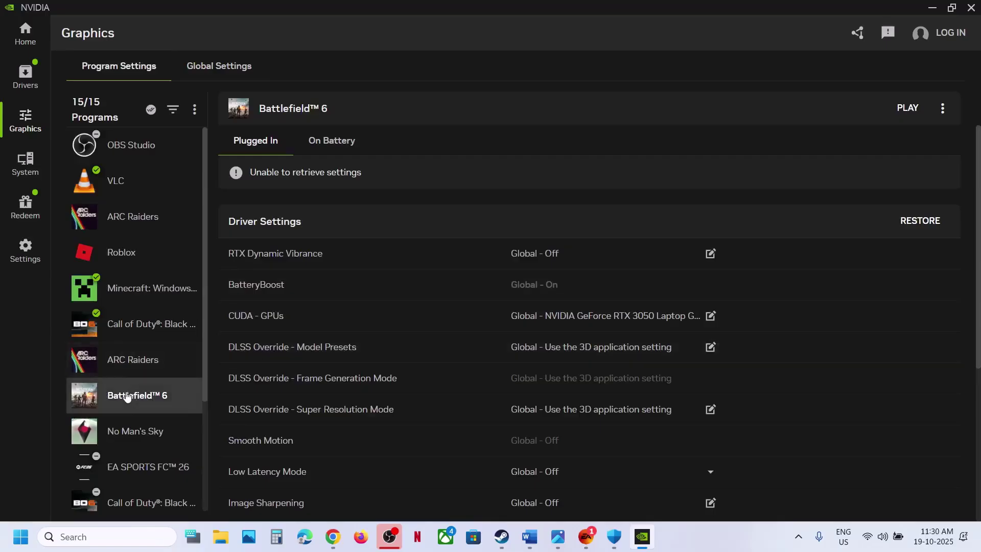
{"action": "scroll", "coordinate": [405, 378], "scroll_direction": "down", "scroll_amount": 2}
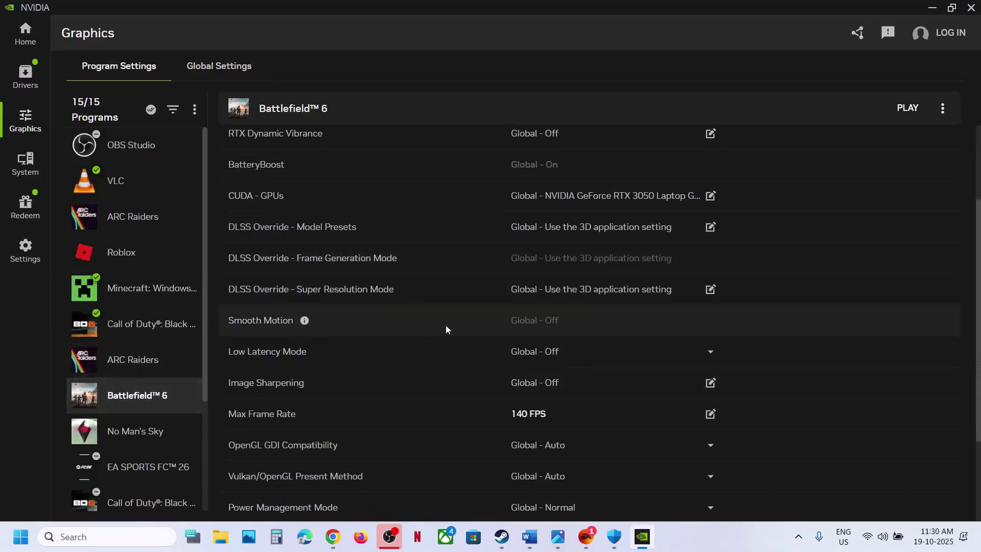
{"action": "left_click", "coordinate": [972, 8]}
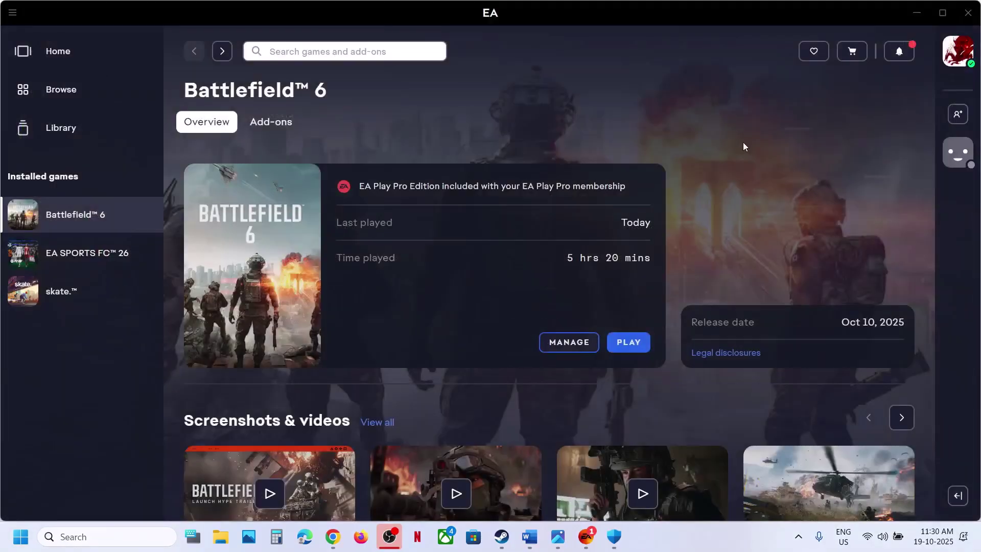
In the Word guide's Step 6, highlight 'Delete Storage Pool' and the data-loss warning
{"action": "left_click", "coordinate": [538, 537]}
{"action": "scroll", "coordinate": [427, 350], "scroll_direction": "down", "scroll_amount": 3}
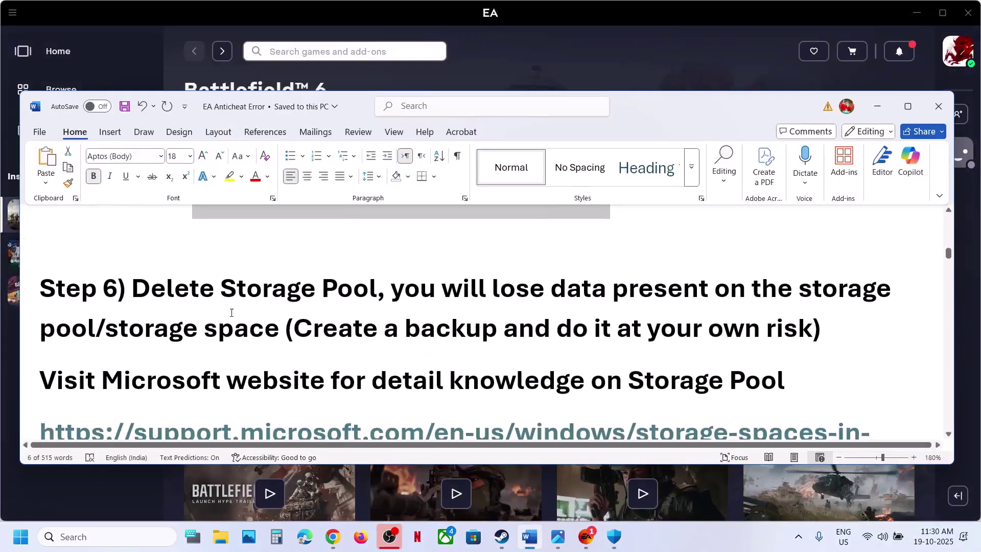
{"action": "left_click_drag", "start_coordinate": [215, 295], "coordinate": [376, 296]}
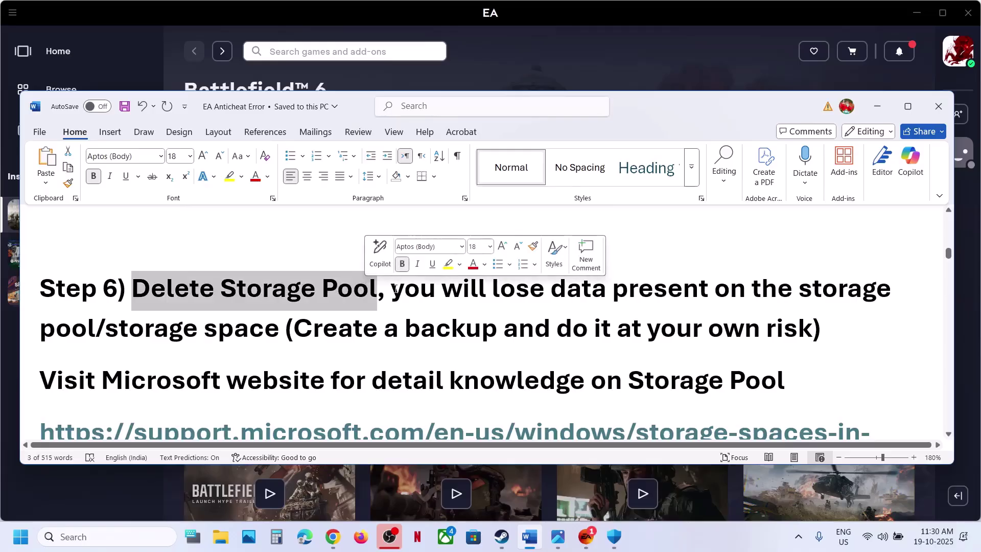
{"action": "left_click_drag", "start_coordinate": [394, 289], "coordinate": [256, 333]}
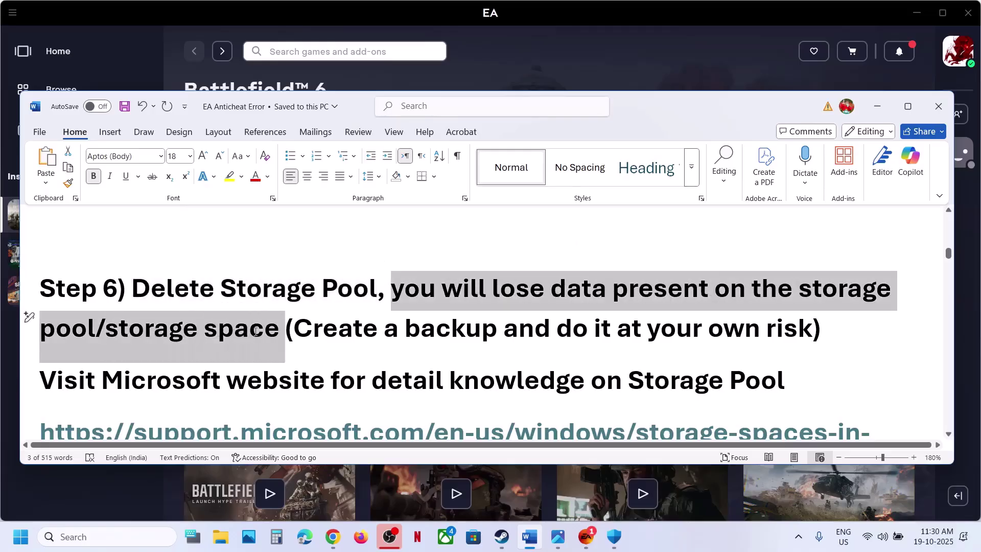
Open Step 6's Microsoft Storage Spaces support link, then bring up Windows Settings
{"action": "scroll", "coordinate": [256, 332], "scroll_direction": "down", "scroll_amount": 2}
{"action": "left_click_drag", "start_coordinate": [297, 268], "coordinate": [812, 266]}
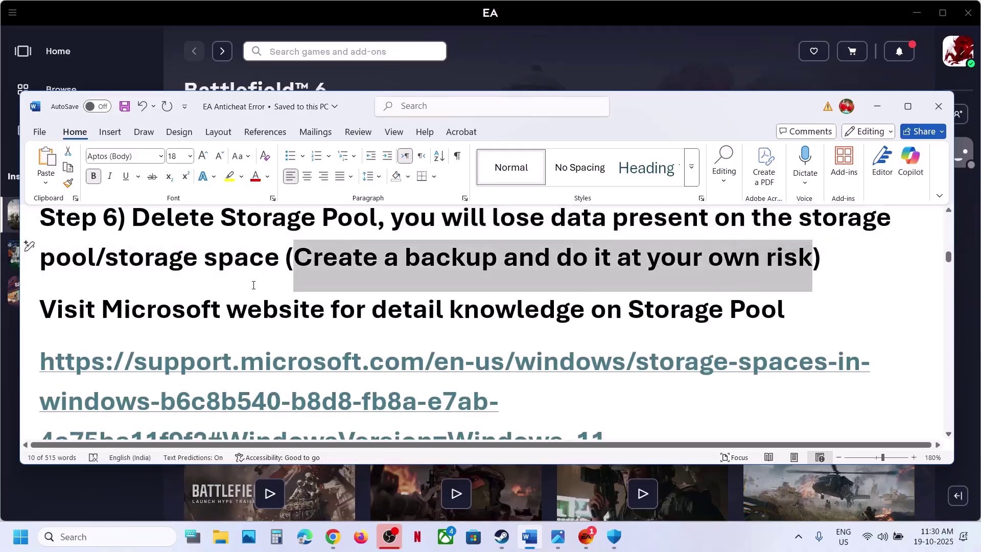
{"action": "scroll", "coordinate": [253, 284], "scroll_direction": "down", "scroll_amount": 1}
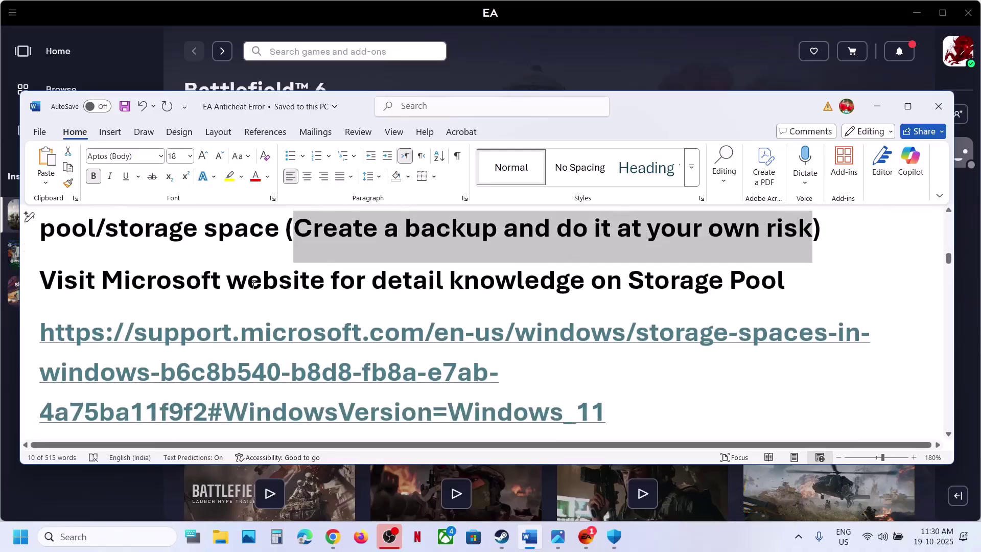
{"action": "left_click", "coordinate": [353, 345], "text": "ctrl"}
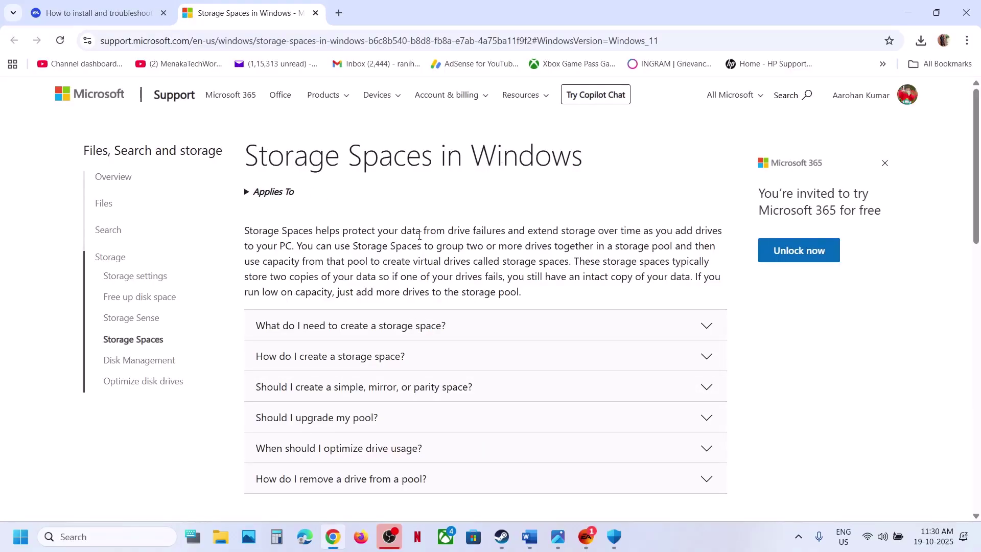
{"action": "key", "text": "super+i"}
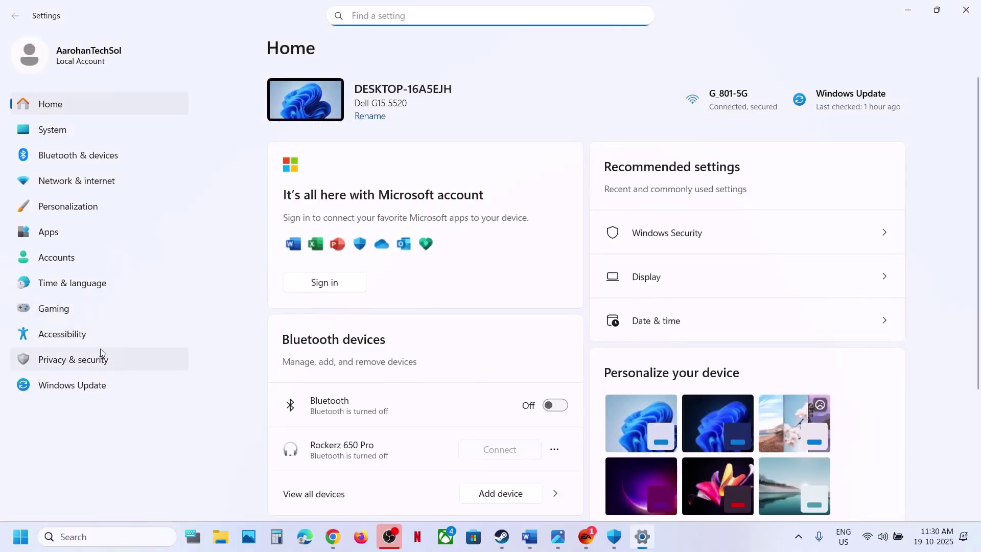
Go to System > Storage > Advanced storage settings > Storage Spaces and confirm no pools exist
{"action": "left_click", "coordinate": [56, 131]}
{"action": "scroll", "coordinate": [383, 297], "scroll_direction": "down", "scroll_amount": 5}
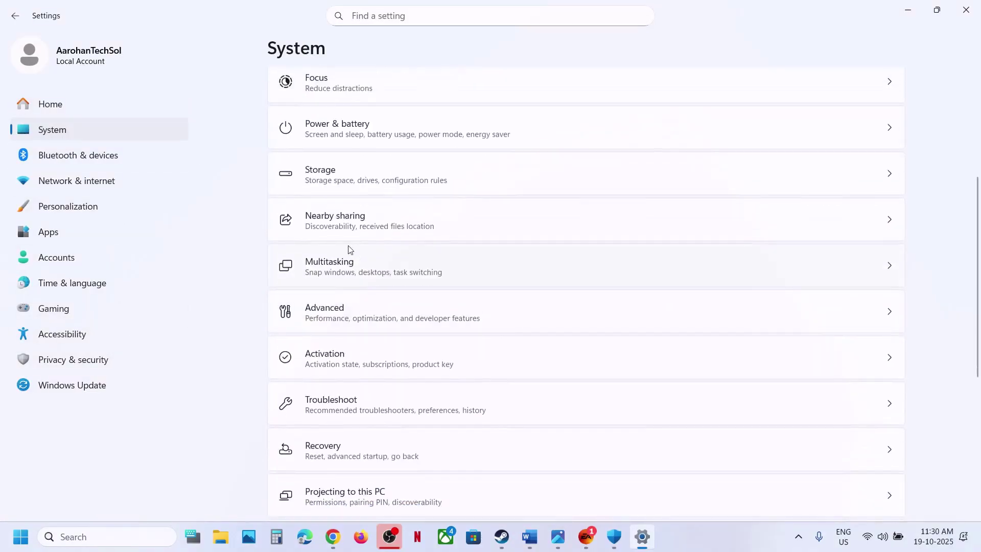
{"action": "left_click", "coordinate": [337, 185]}
{"action": "scroll", "coordinate": [407, 337], "scroll_direction": "down", "scroll_amount": 6}
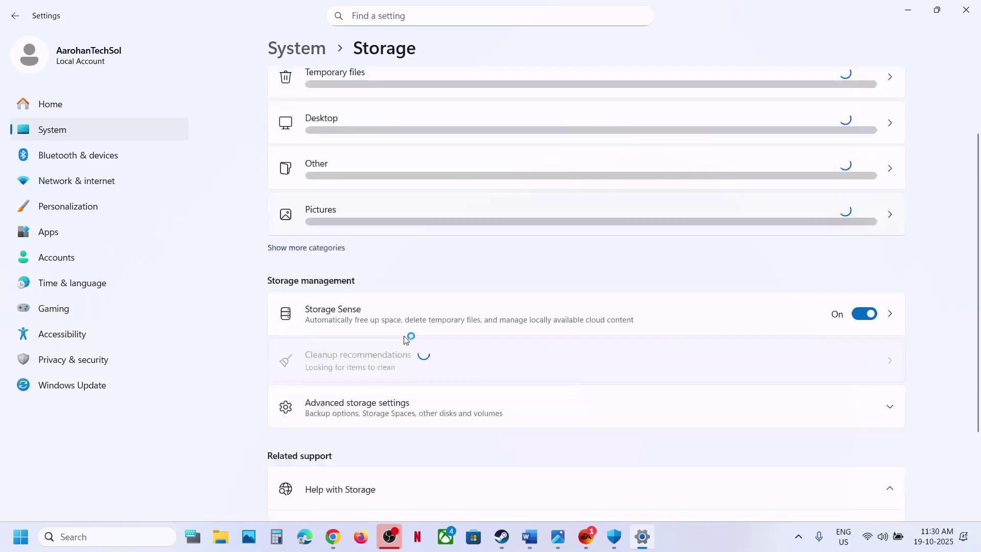
{"action": "left_click", "coordinate": [360, 301]}
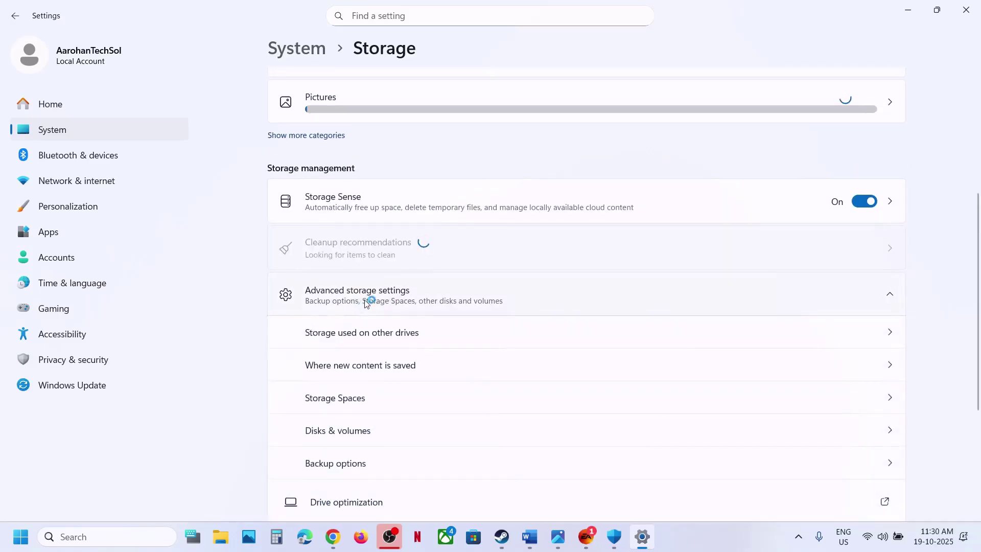
{"action": "scroll", "coordinate": [368, 301], "scroll_direction": "down", "scroll_amount": 2}
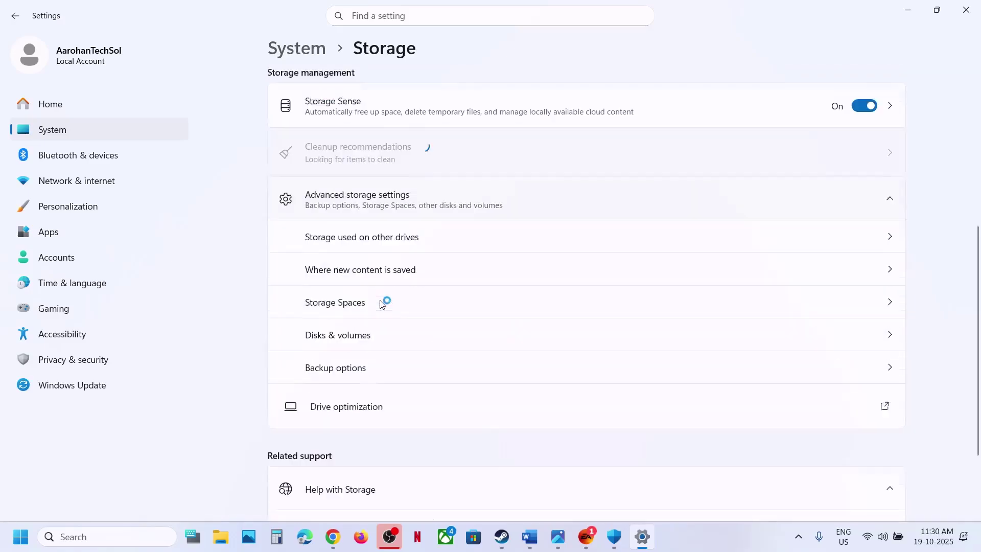
{"action": "left_click", "coordinate": [345, 296]}
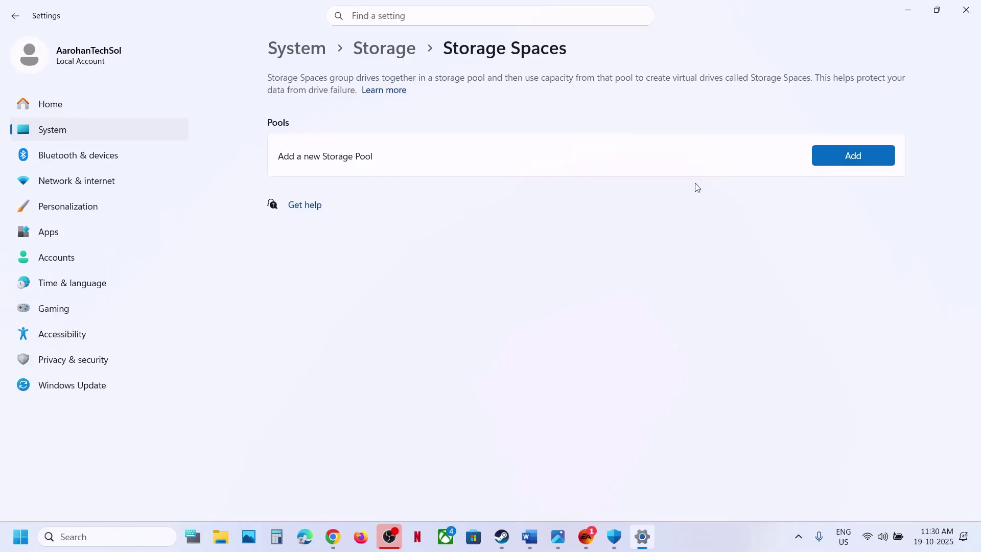
Close Settings, maximize the Word guide at Step 7, and highlight 'Daemon tools'
{"action": "left_click", "coordinate": [965, 10]}
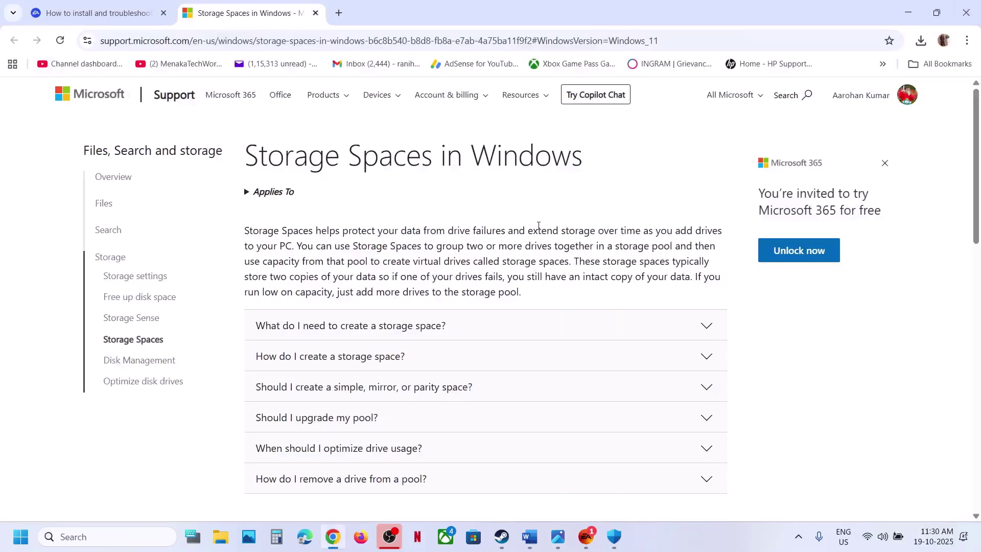
{"action": "left_click", "coordinate": [531, 535]}
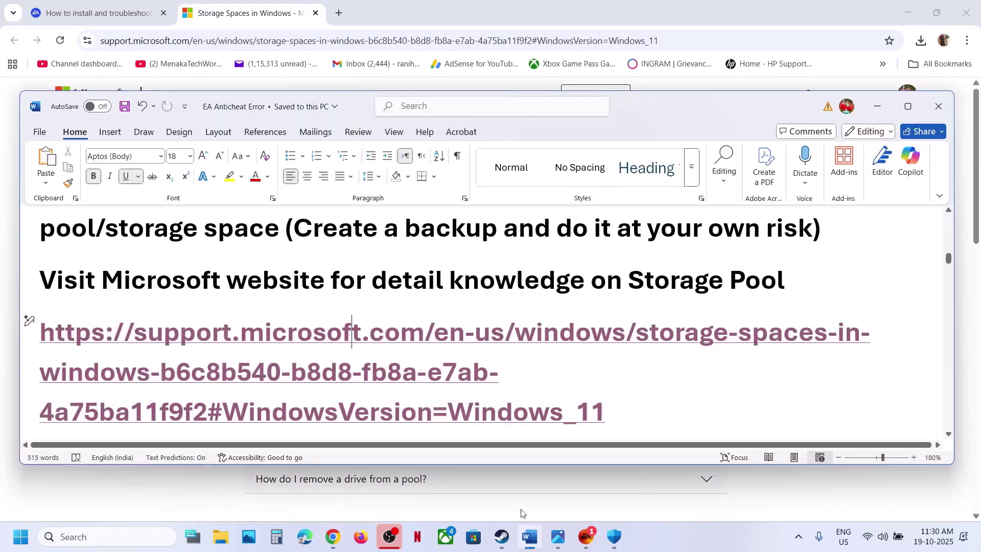
{"action": "scroll", "coordinate": [279, 288], "scroll_direction": "up", "scroll_amount": 3}
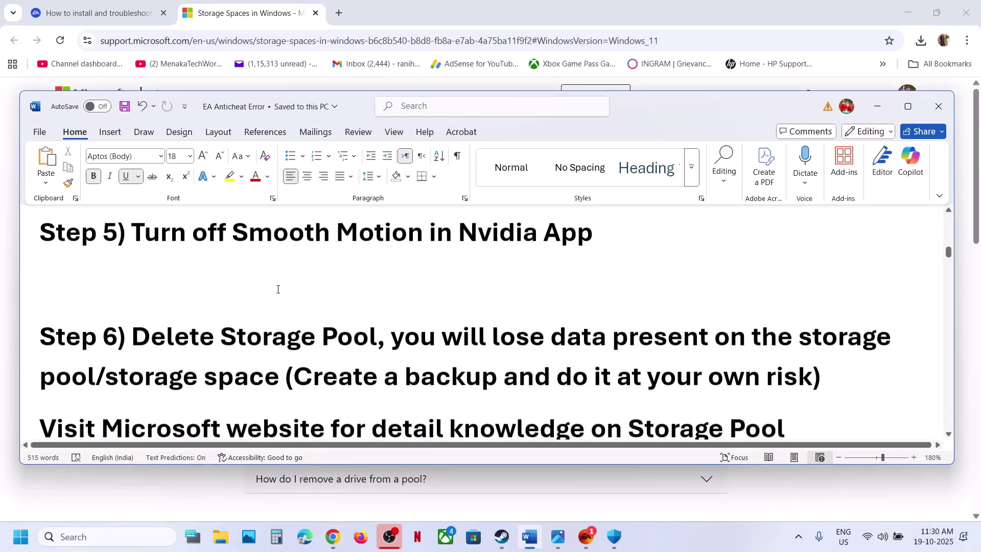
{"action": "scroll", "coordinate": [278, 287], "scroll_direction": "down", "scroll_amount": 5}
{"action": "scroll", "coordinate": [277, 288], "scroll_direction": "down", "scroll_amount": 3}
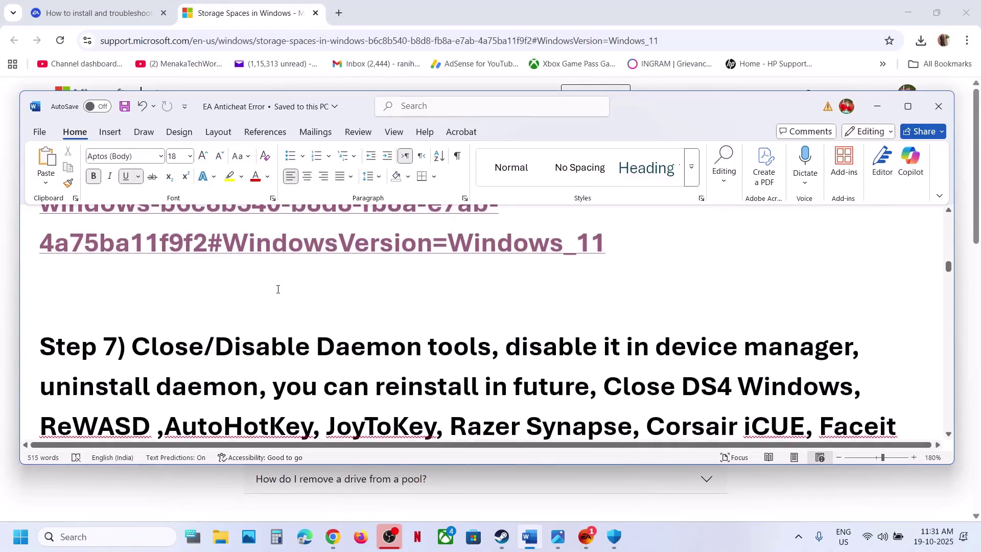
{"action": "left_click", "coordinate": [907, 111]}
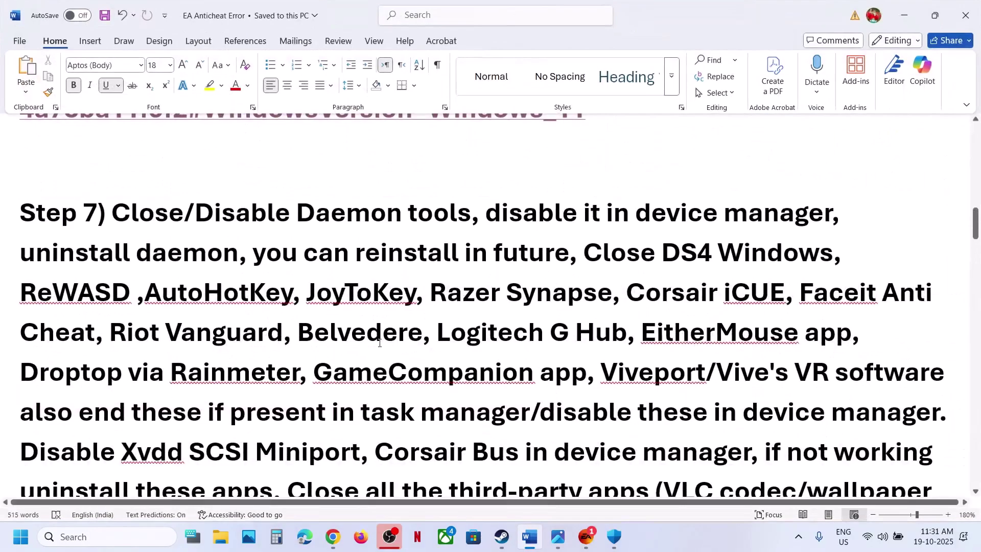
{"action": "scroll", "coordinate": [361, 352], "scroll_direction": "down", "scroll_amount": 1}
{"action": "left_click_drag", "start_coordinate": [296, 170], "coordinate": [434, 171]}
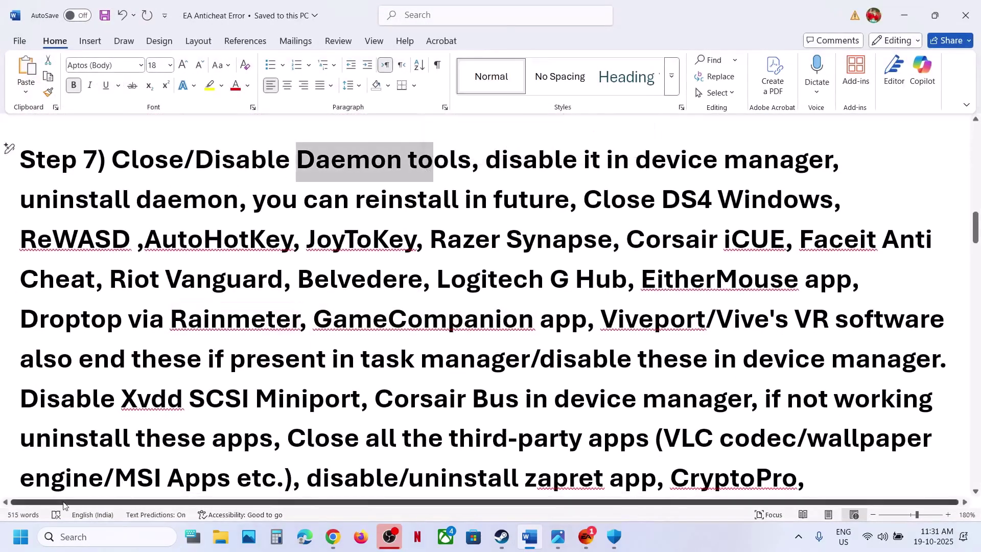
{"action": "key", "text": "super+x"}
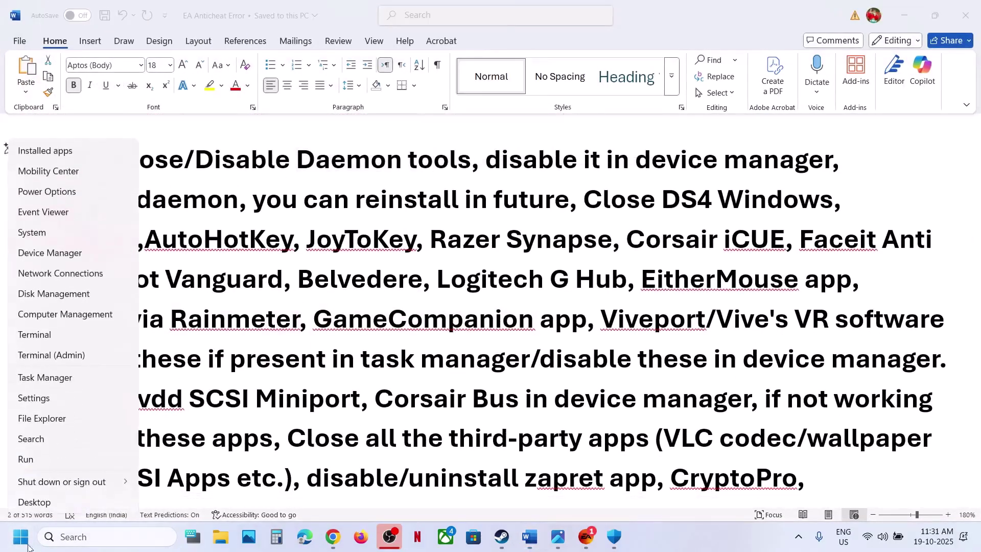
End the DAEMON Tools Lite Agent and DAEMON Tools Shell Extension processes in Task Manager
{"action": "left_click", "coordinate": [45, 377]}
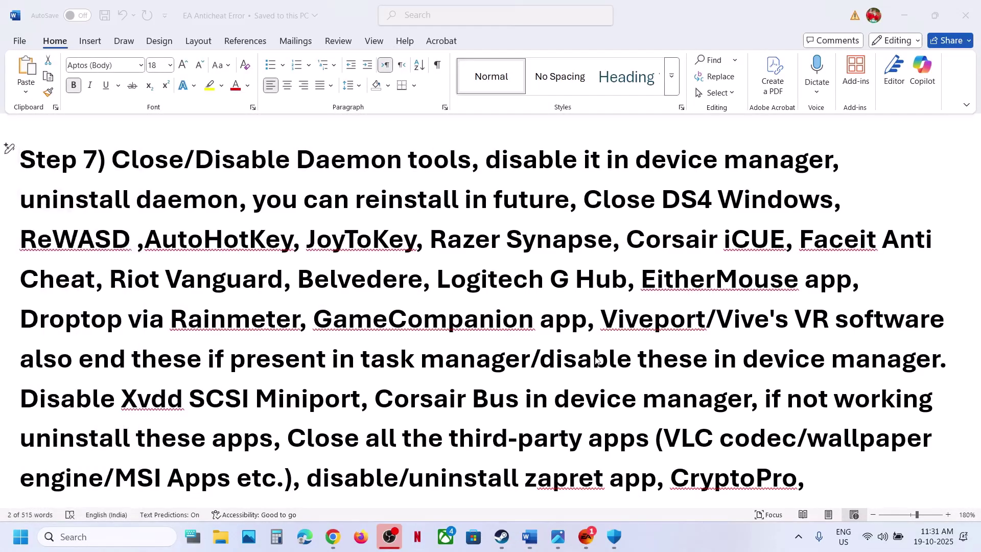
{"action": "key", "text": "e"}
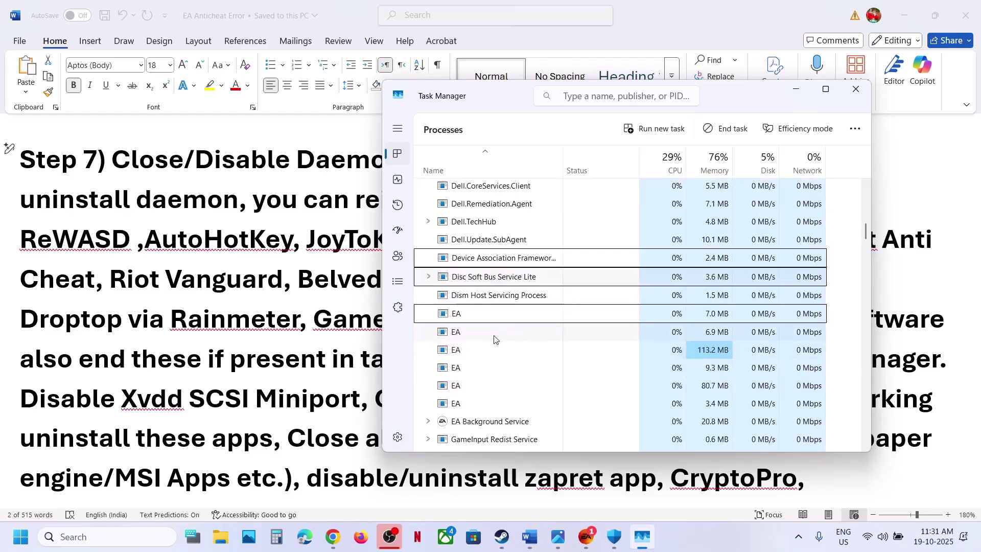
{"action": "scroll", "coordinate": [494, 338], "scroll_direction": "up", "scroll_amount": 5}
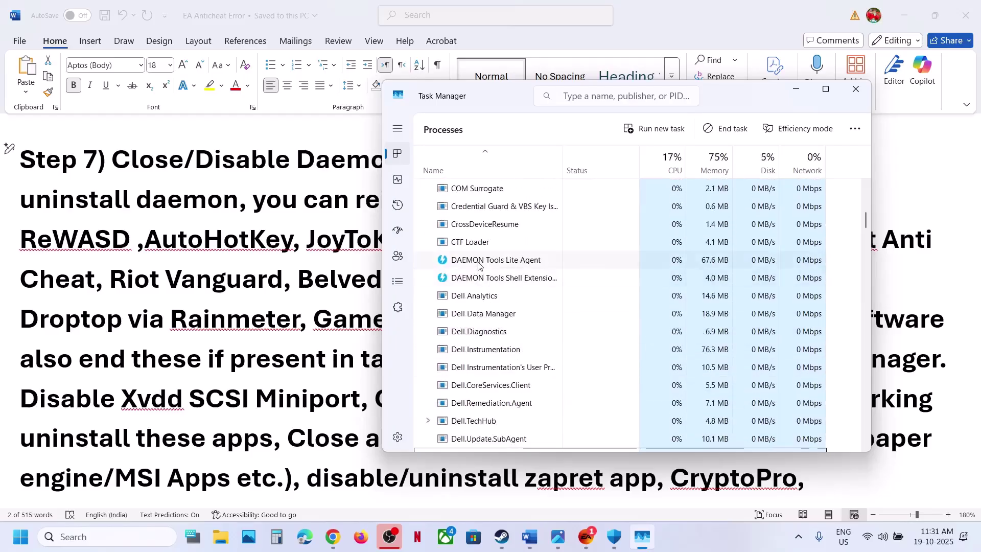
{"action": "right_click", "coordinate": [479, 264]}
{"action": "left_click", "coordinate": [514, 273]}
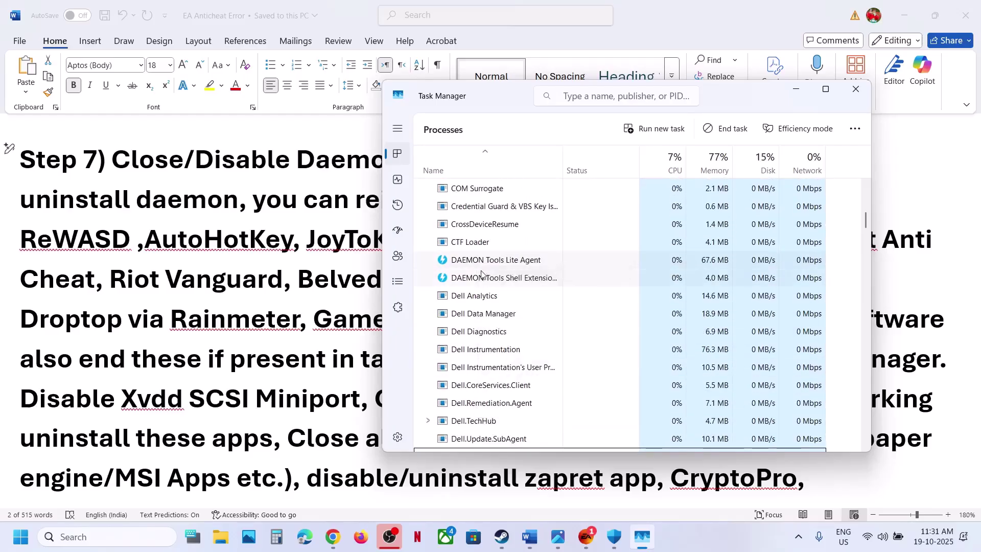
{"action": "right_click", "coordinate": [483, 262]}
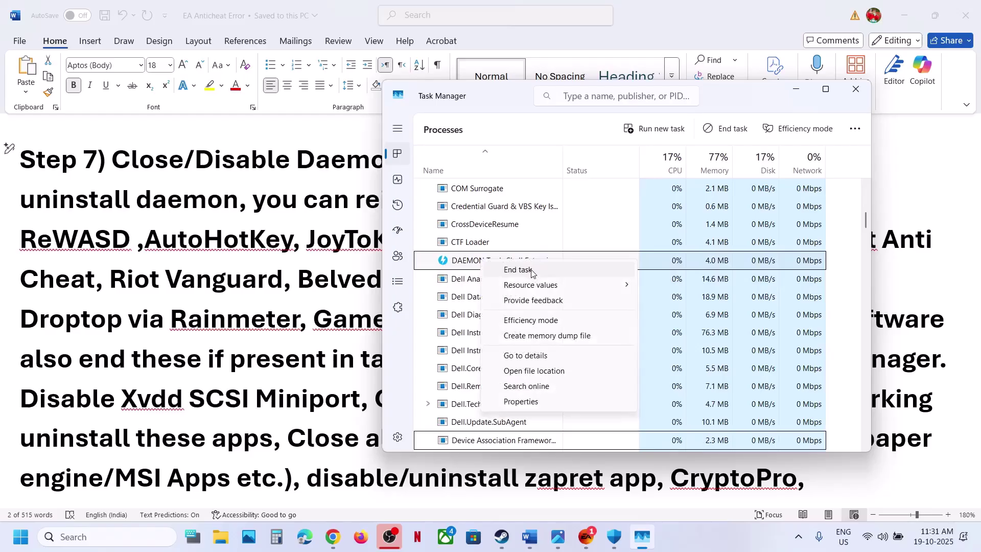
{"action": "left_click", "coordinate": [519, 270]}
{"action": "right_click", "coordinate": [12, 547]}
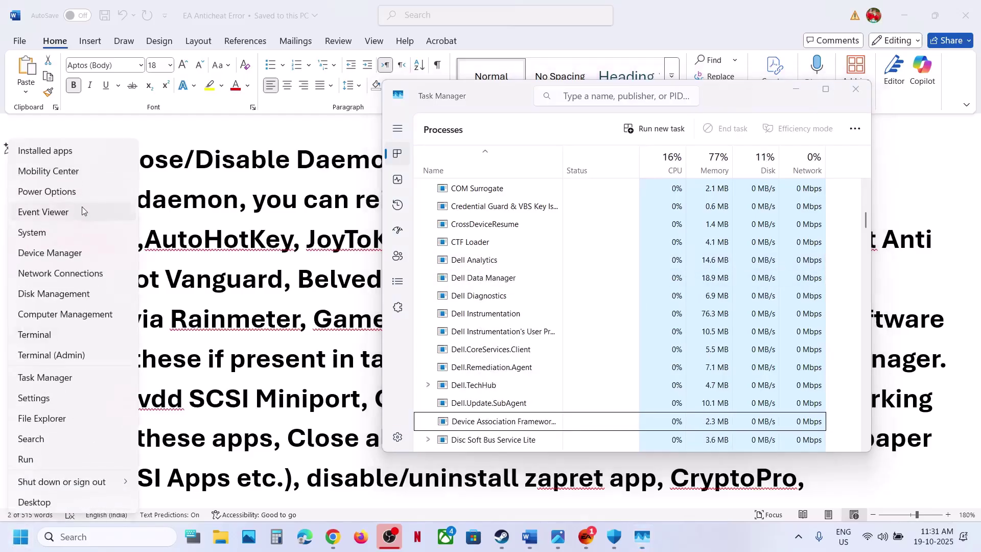
Launch Device Manager and disable the DAEMON Tools Lite Virtual SCSI Bus under Storage controllers
{"action": "left_click", "coordinate": [40, 258]}
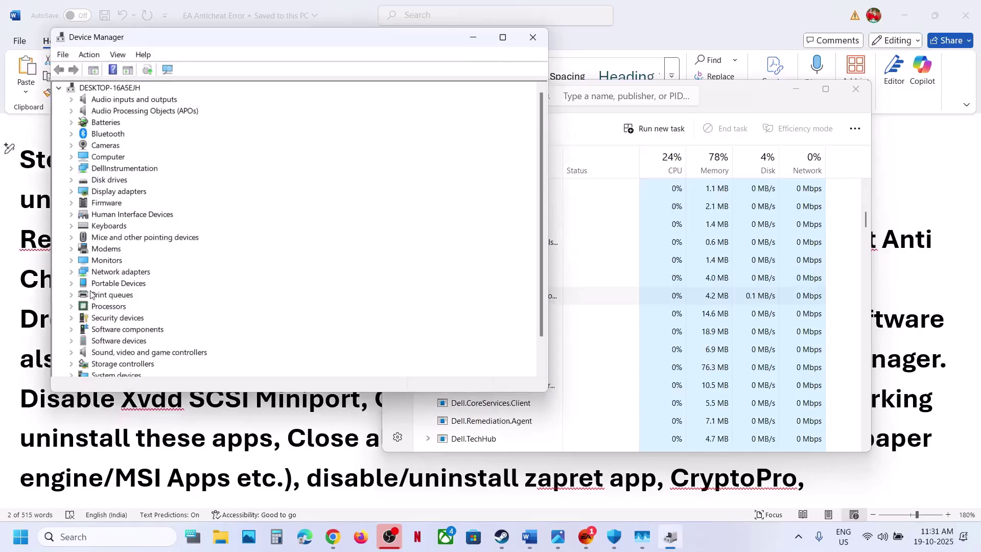
{"action": "scroll", "coordinate": [91, 295], "scroll_direction": "down", "scroll_amount": 1}
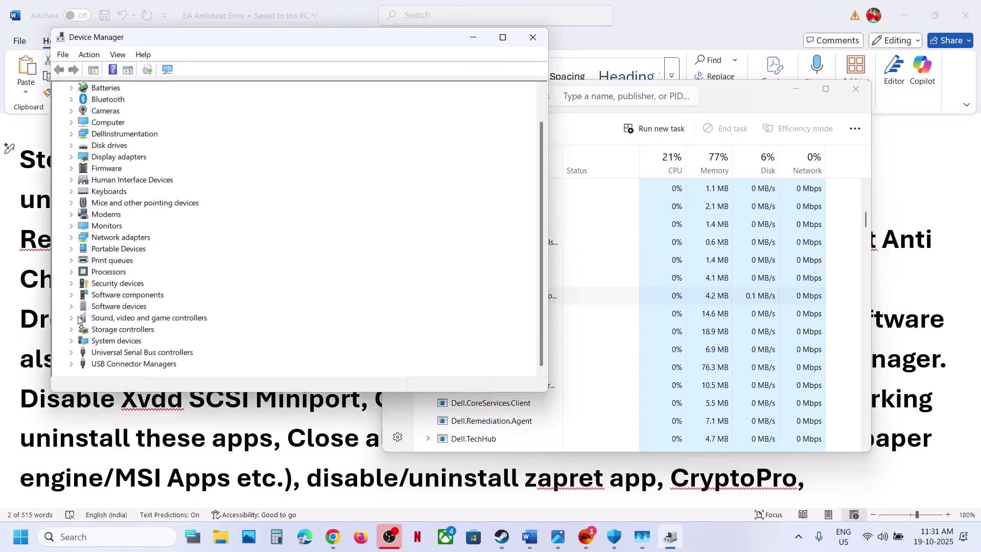
{"action": "left_click", "coordinate": [75, 334]}
{"action": "left_click", "coordinate": [139, 340]}
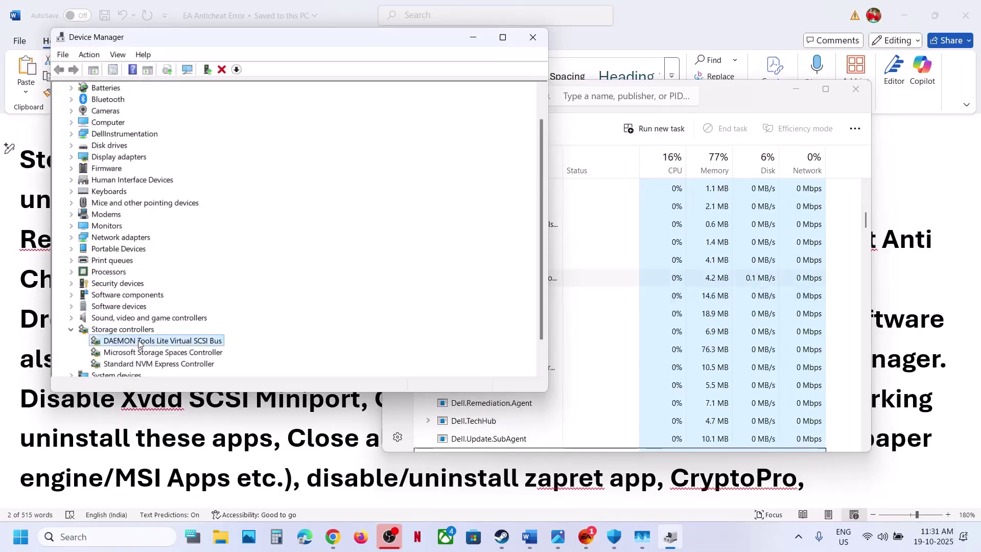
{"action": "right_click", "coordinate": [139, 341]}
{"action": "left_click", "coordinate": [187, 363]}
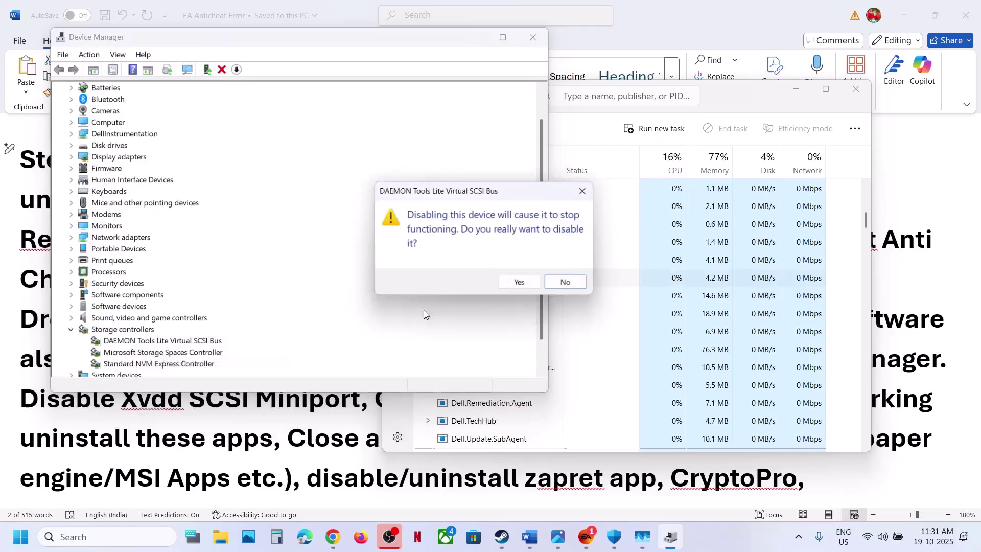
{"action": "left_click", "coordinate": [519, 285]}
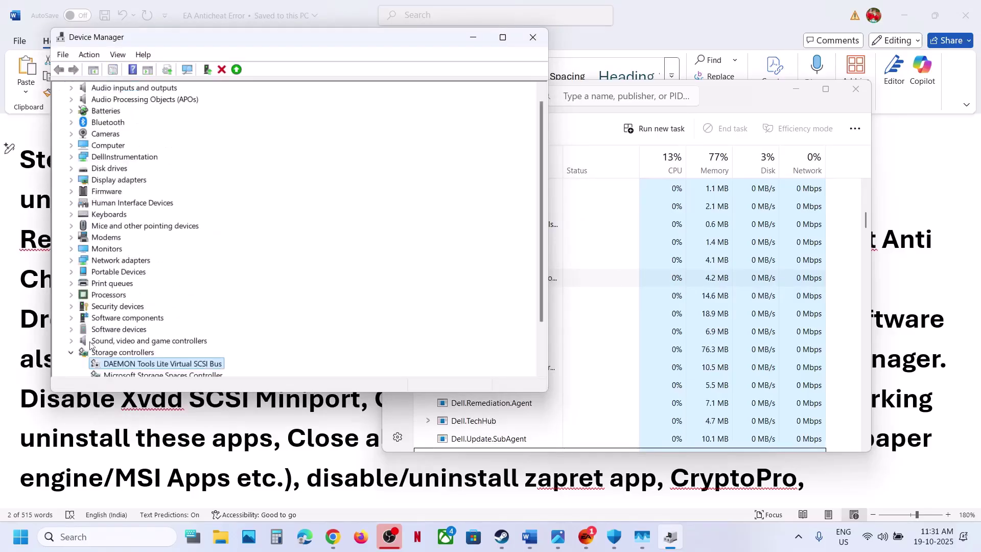
Disable the DAEMON Tools Lite Virtual USB Bus under Universal Serial Bus controllers
{"action": "left_click", "coordinate": [71, 352]}
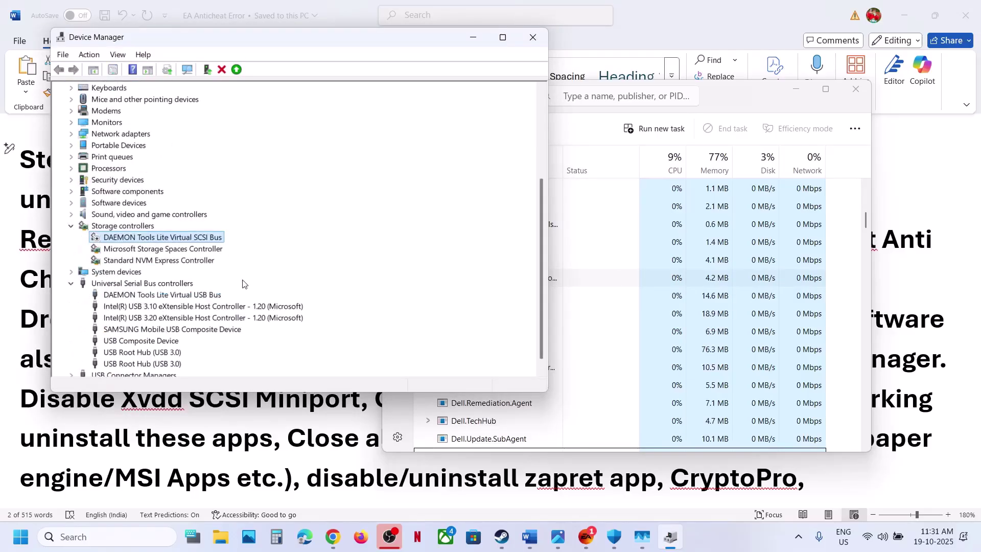
{"action": "scroll", "coordinate": [244, 281], "scroll_direction": "down", "scroll_amount": 1}
{"action": "left_click", "coordinate": [175, 284]}
{"action": "right_click", "coordinate": [175, 284]}
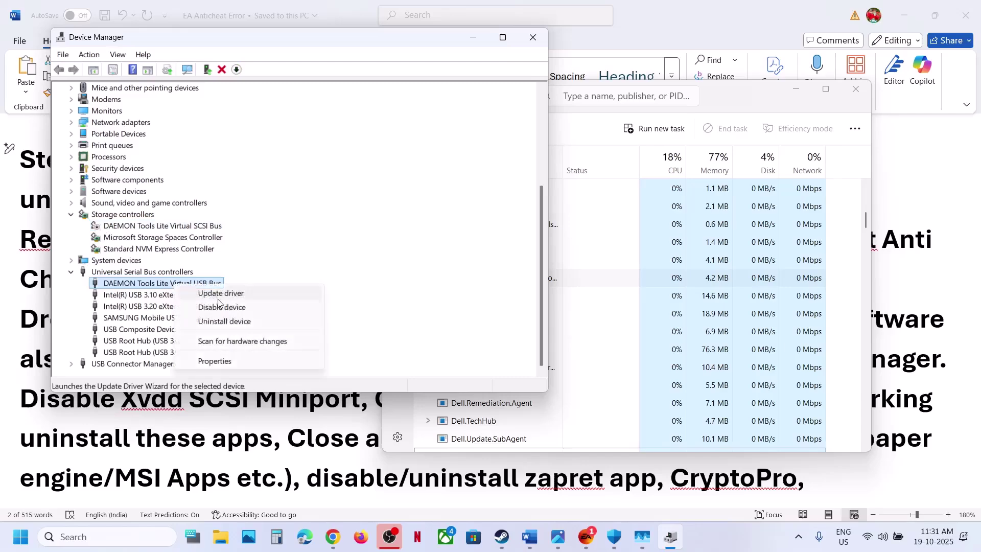
{"action": "left_click", "coordinate": [207, 306]}
{"action": "left_click", "coordinate": [521, 285]}
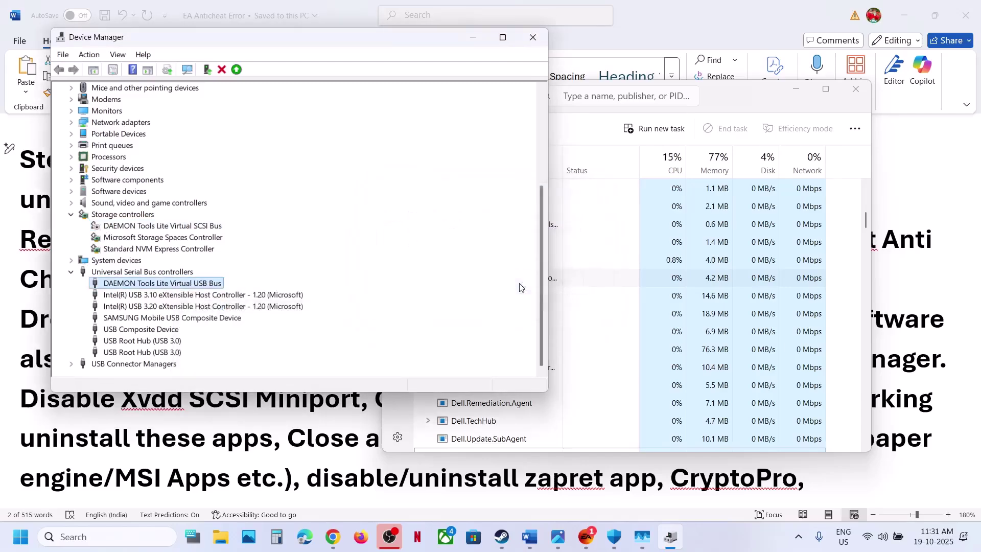
End the leftover DAEMON Tools process and minimize both windows to return to Word
{"action": "left_click", "coordinate": [472, 38]}
{"action": "right_click", "coordinate": [476, 285]}
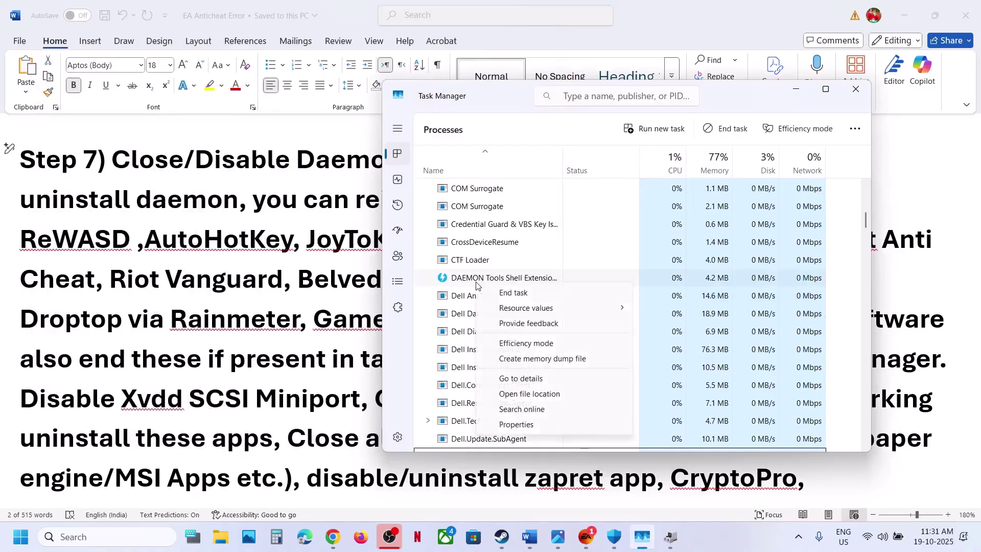
{"action": "left_click", "coordinate": [485, 292]}
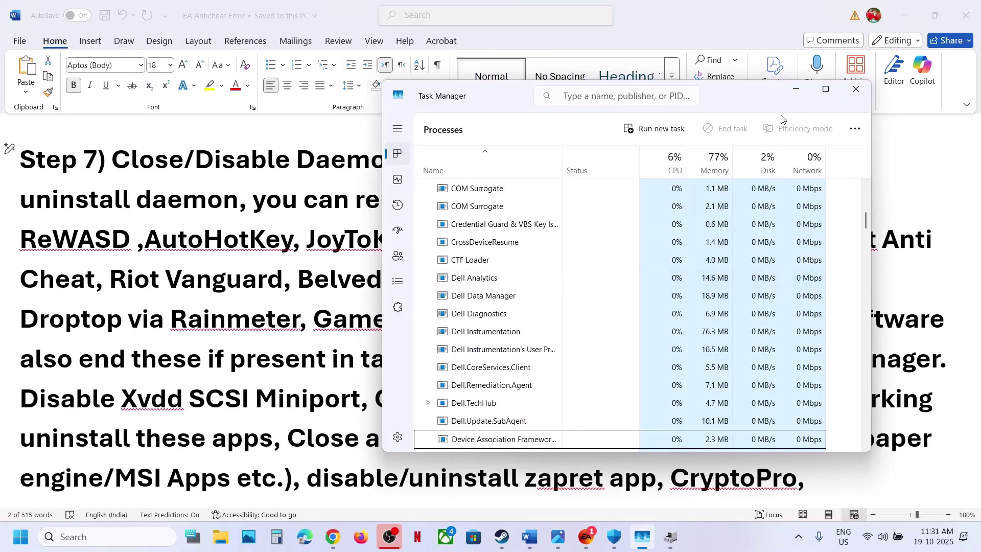
{"action": "left_click", "coordinate": [796, 91]}
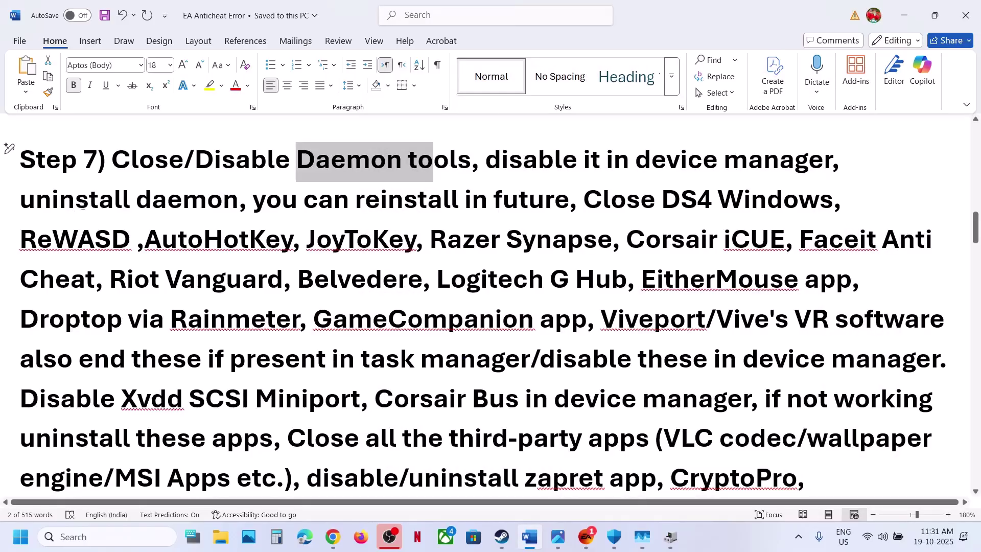
{"action": "left_click_drag", "start_coordinate": [83, 206], "coordinate": [259, 200]}
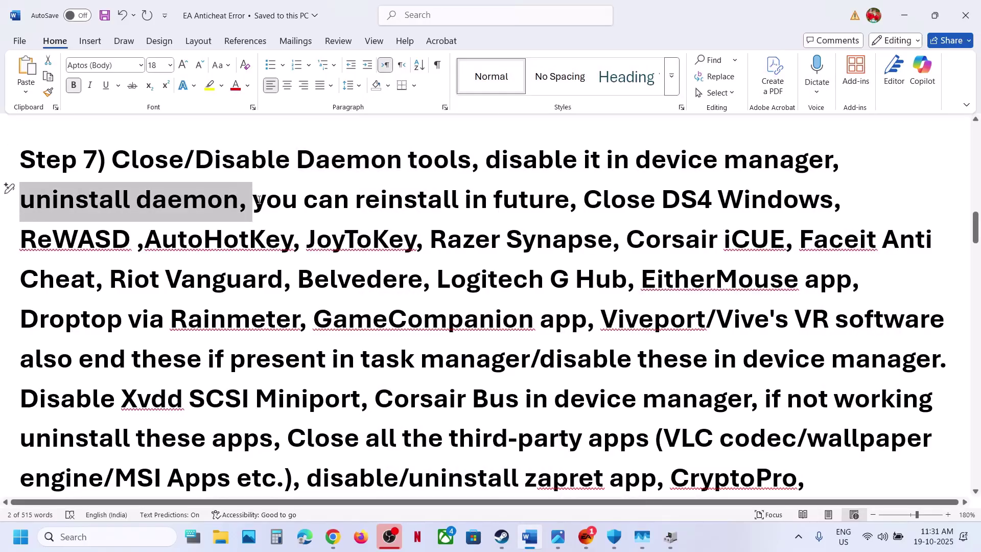
{"action": "left_click_drag", "start_coordinate": [259, 200], "coordinate": [569, 199]}
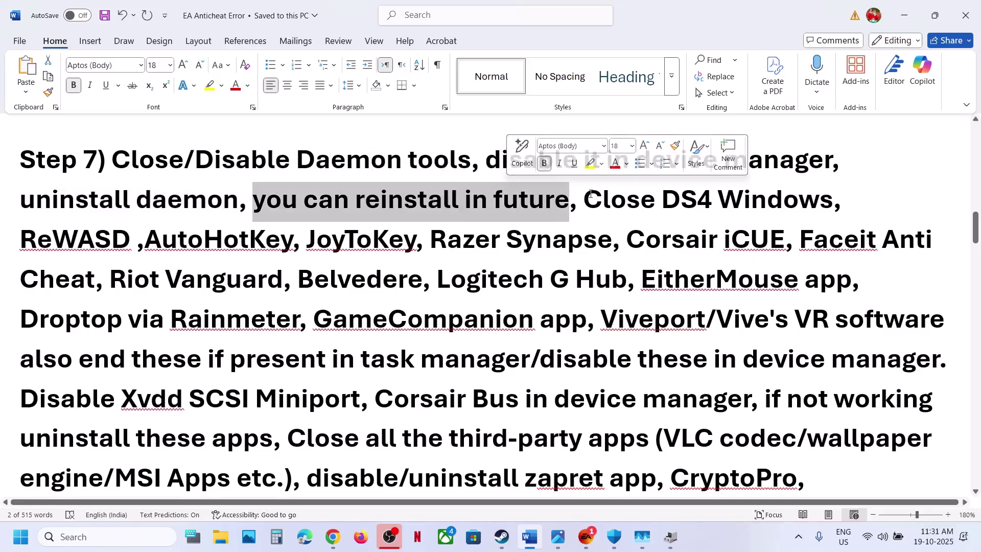
{"action": "left_click_drag", "start_coordinate": [662, 199], "coordinate": [261, 285]}
{"action": "left_click_drag", "start_coordinate": [392, 272], "coordinate": [684, 275]}
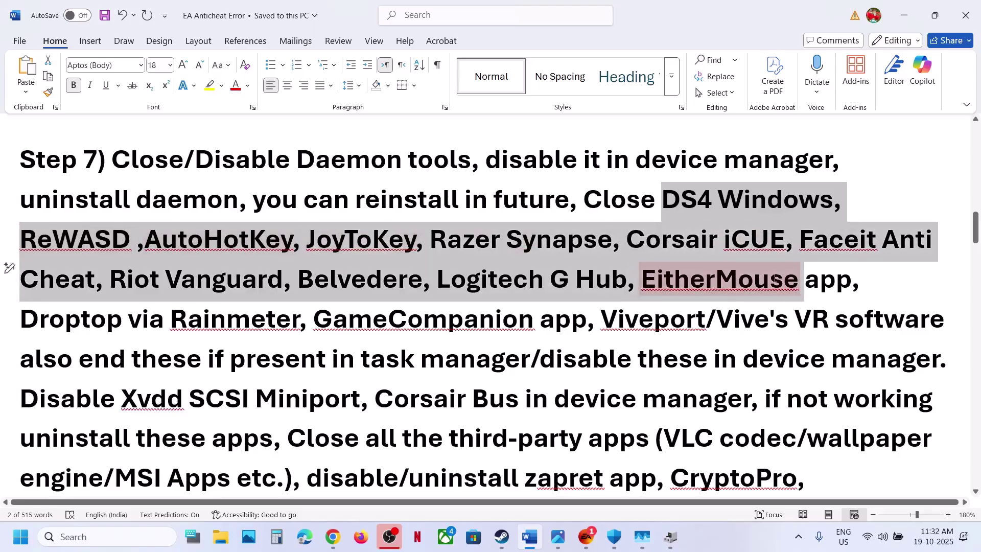
{"action": "left_click_drag", "start_coordinate": [776, 279], "coordinate": [386, 321]}
{"action": "left_click_drag", "start_coordinate": [502, 331], "coordinate": [502, 330]}
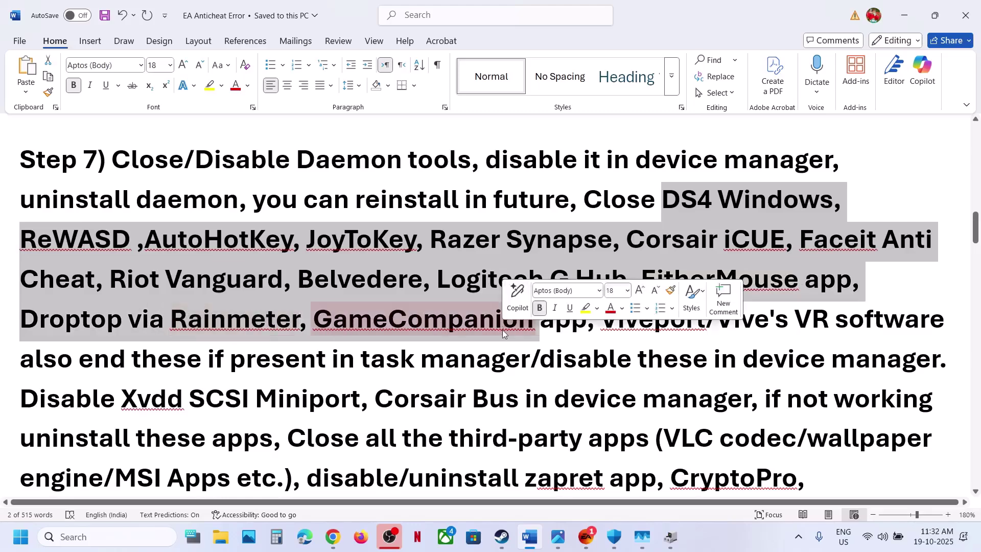
{"action": "scroll", "coordinate": [503, 330], "scroll_direction": "down", "scroll_amount": 2}
{"action": "left_click_drag", "start_coordinate": [603, 190], "coordinate": [539, 235]}
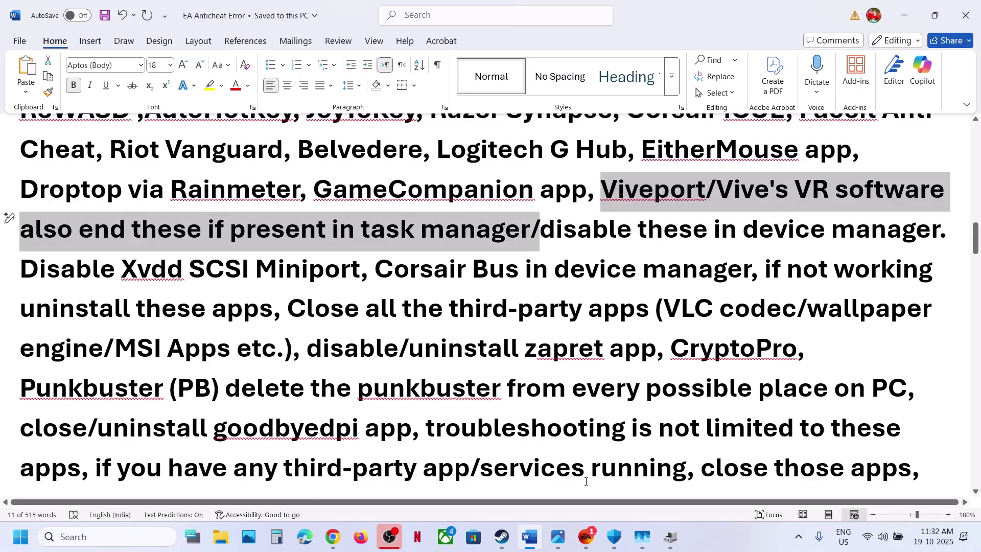
Exit Riot Vanguard from the hidden system tray icons and confirm turning it off
{"action": "left_click", "coordinate": [799, 537]}
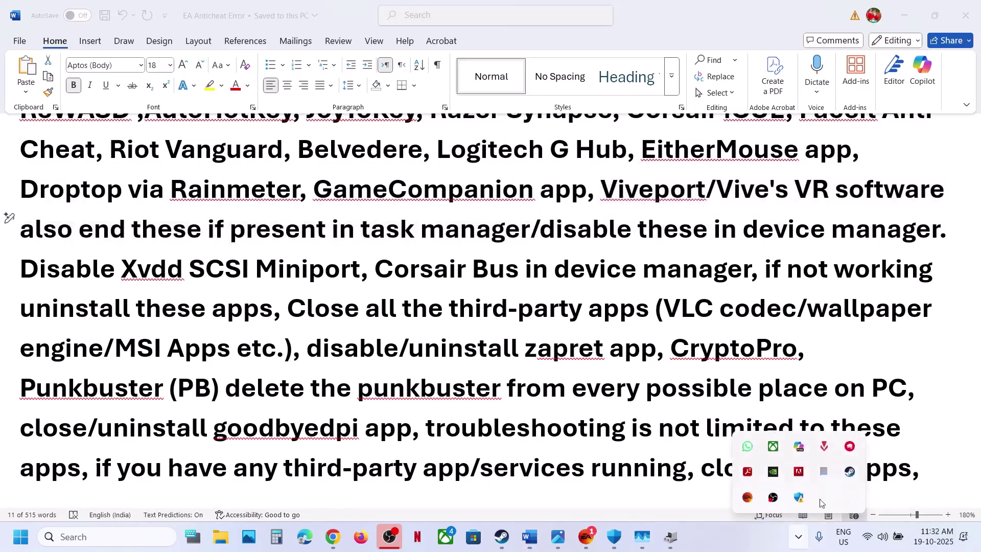
{"action": "right_click", "coordinate": [824, 446]}
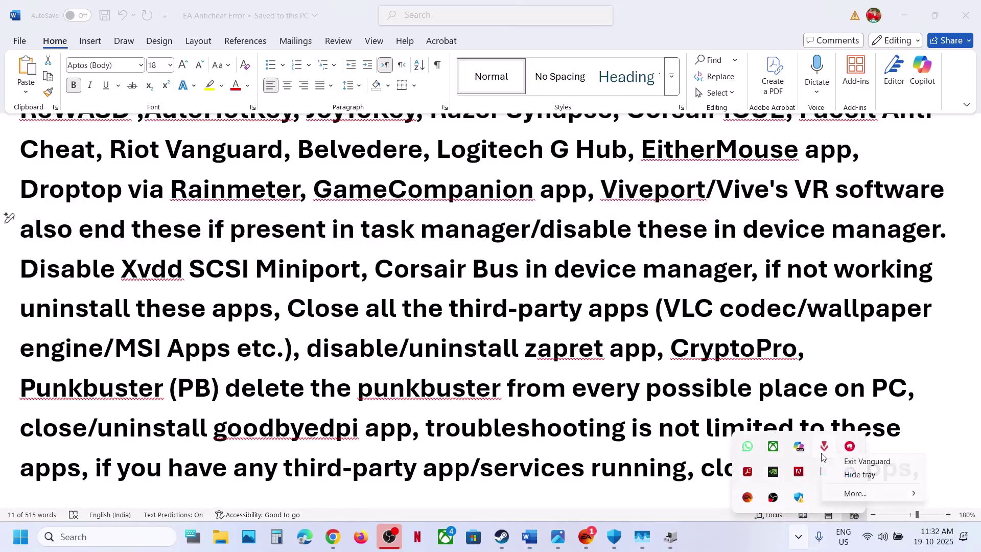
{"action": "left_click", "coordinate": [866, 461]}
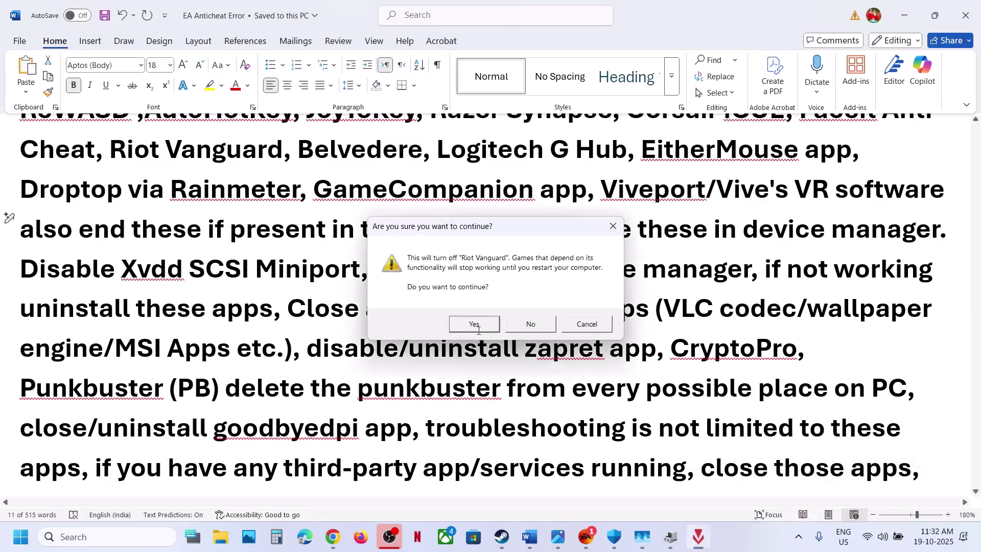
{"action": "key", "text": "Return"}
{"action": "left_click", "coordinate": [799, 535]}
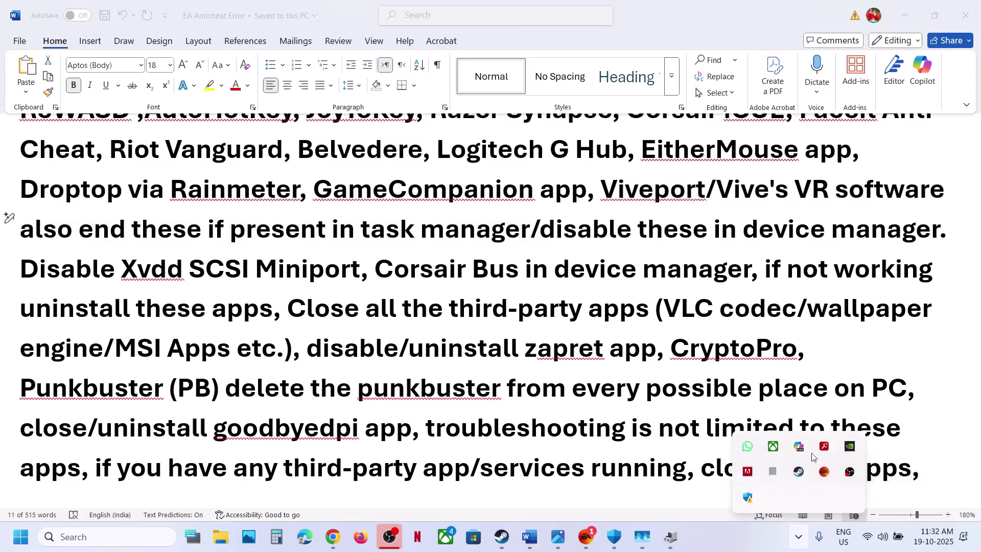
{"action": "left_click", "coordinate": [801, 479]}
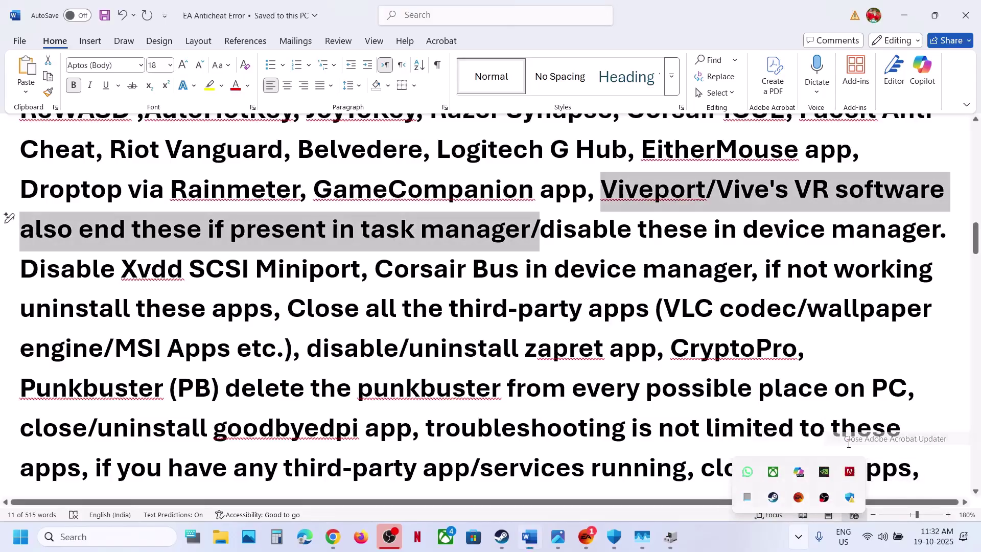
Quit Microsoft 365 Copilot and WhatsApp from the tray, then close the hidden-icons flyout
{"action": "left_click", "coordinate": [798, 537]}
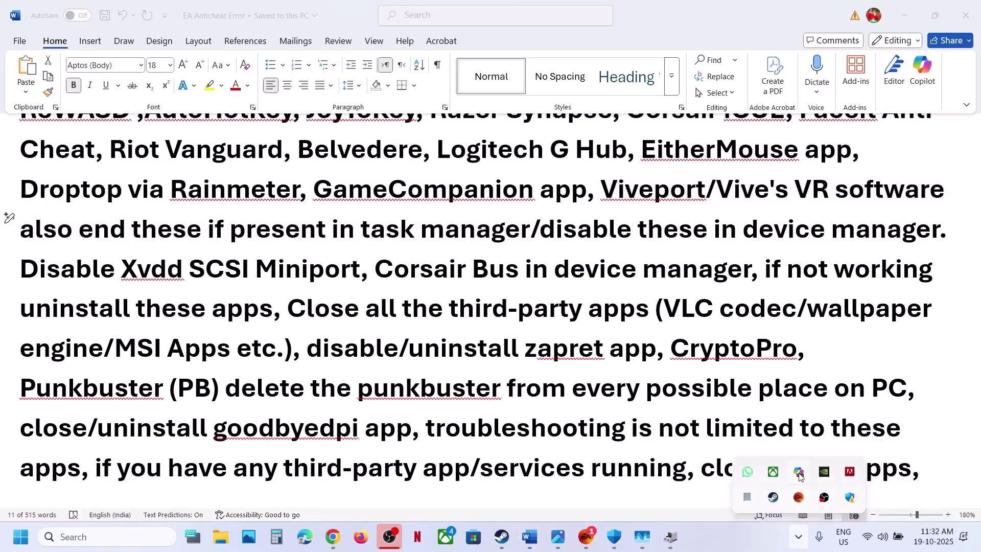
{"action": "right_click", "coordinate": [815, 475]}
{"action": "left_click", "coordinate": [829, 480]}
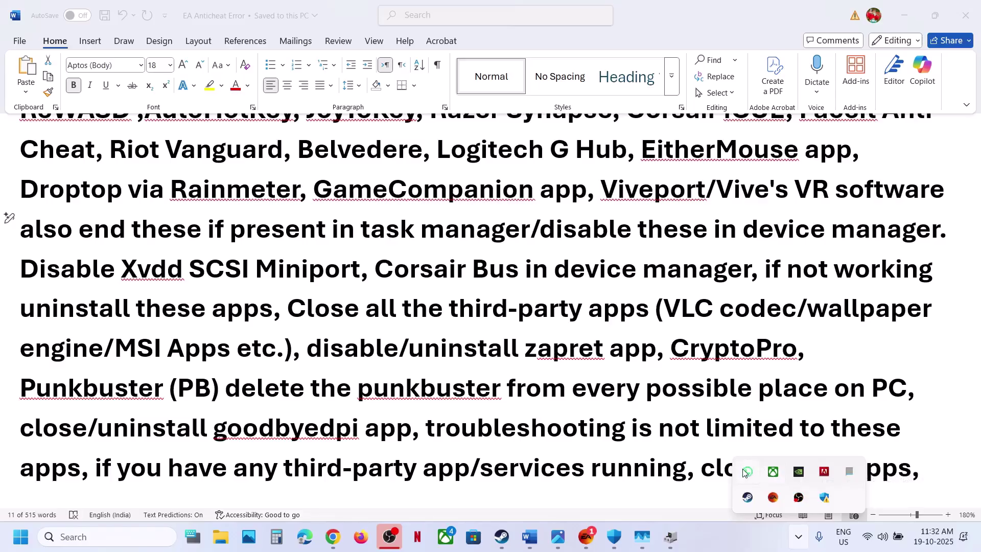
{"action": "right_click", "coordinate": [770, 471]}
{"action": "left_click", "coordinate": [772, 463]}
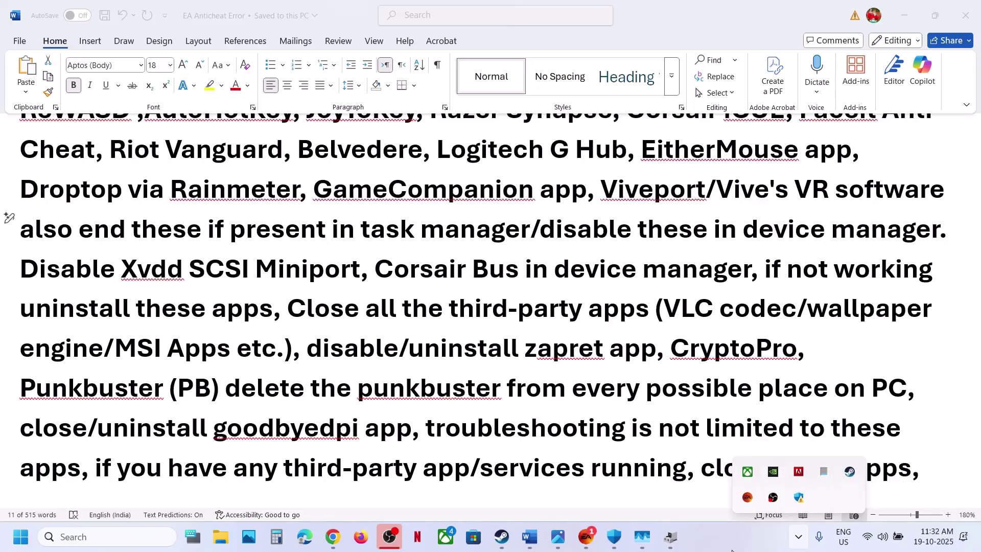
{"action": "left_click", "coordinate": [558, 286]}
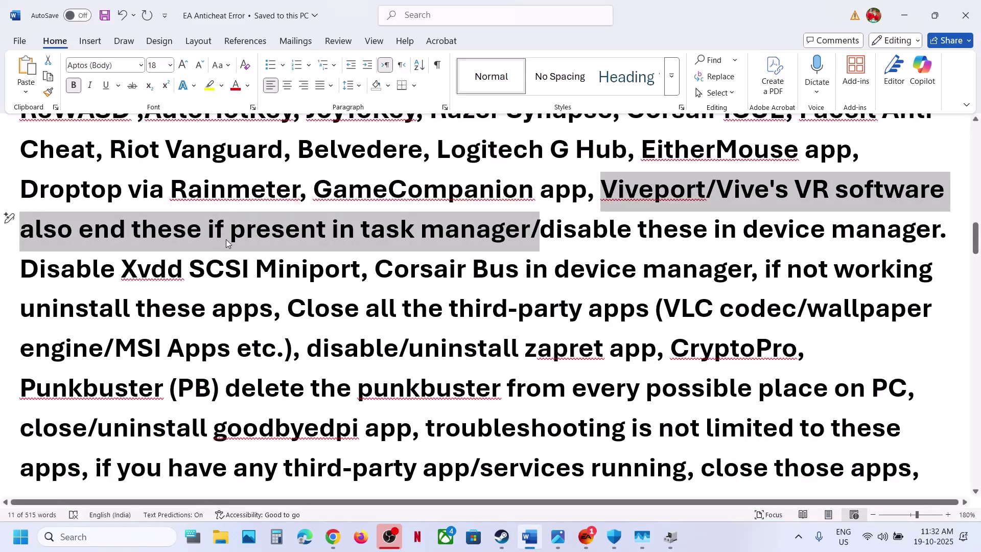
{"action": "scroll", "coordinate": [226, 244], "scroll_direction": "up", "scroll_amount": 3}
{"action": "scroll", "coordinate": [227, 300], "scroll_direction": "down", "scroll_amount": 2}
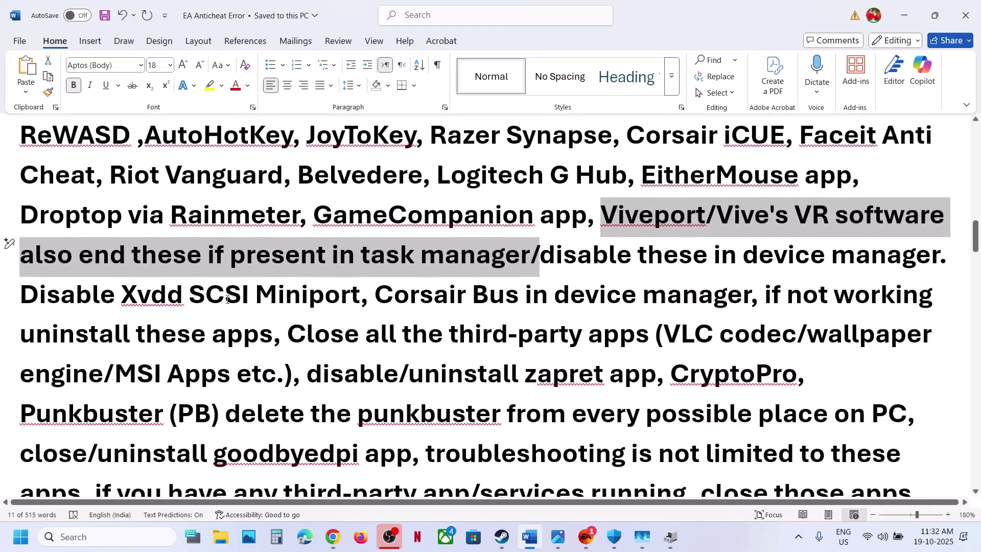
{"action": "left_click", "coordinate": [645, 546]}
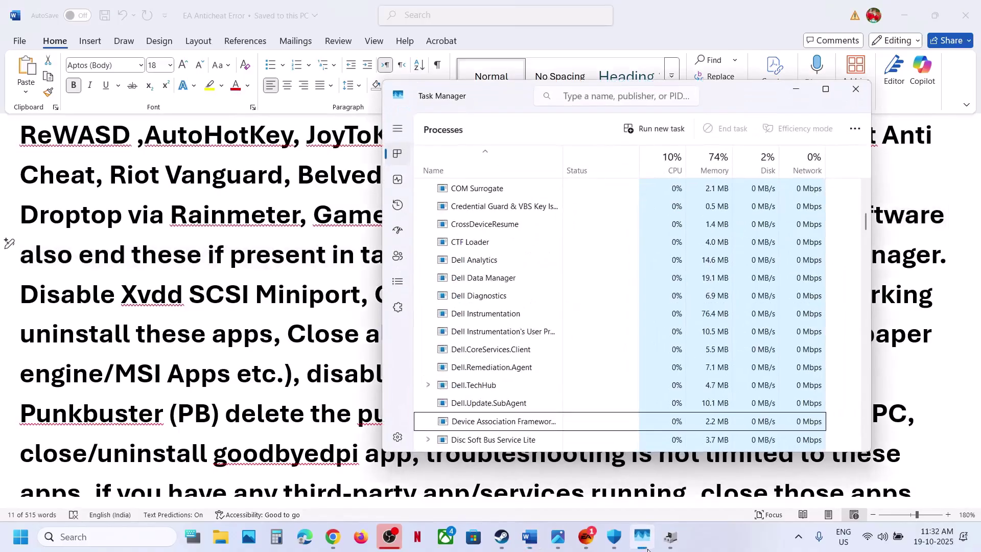
{"action": "scroll", "coordinate": [509, 299], "scroll_direction": "down", "scroll_amount": 7}
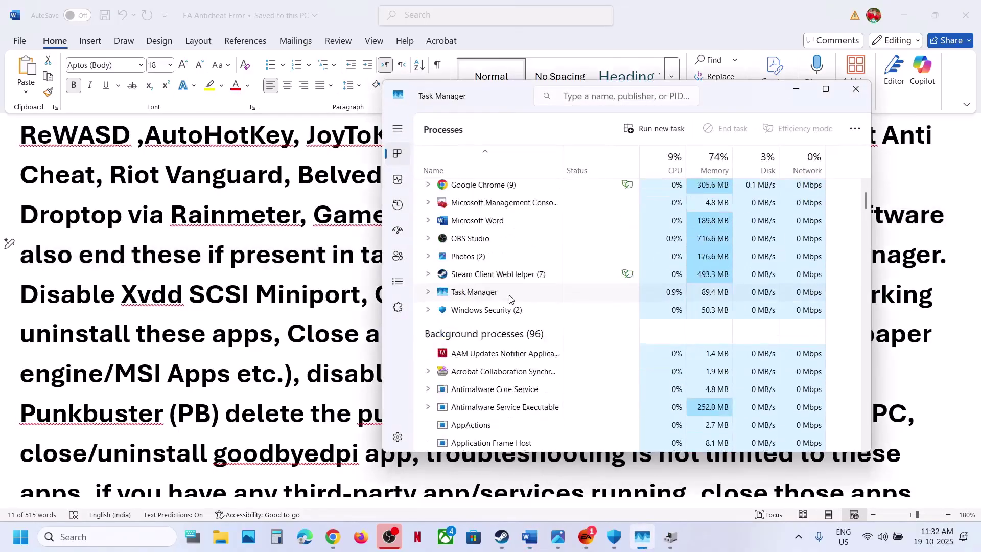
{"action": "right_click", "coordinate": [474, 299]}
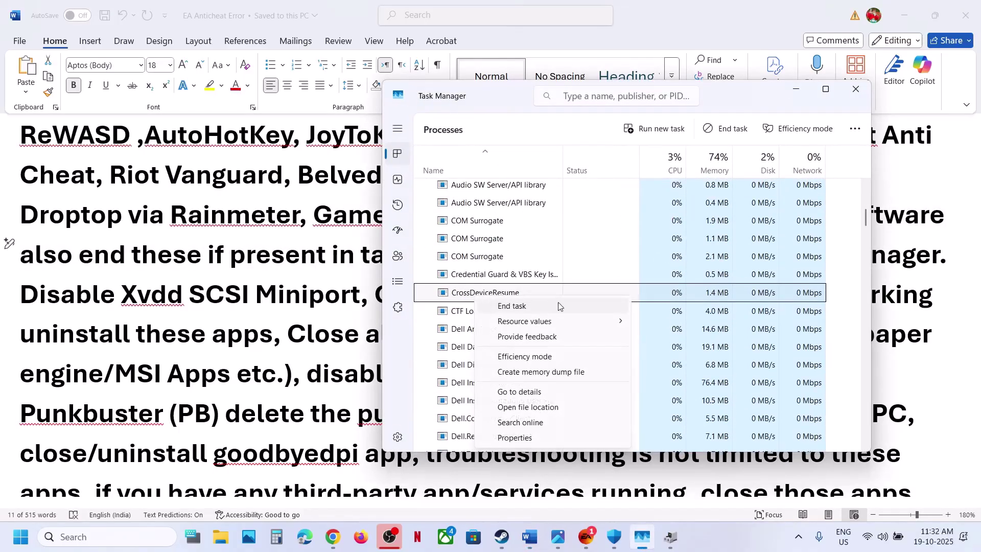
{"action": "left_click", "coordinate": [465, 282]}
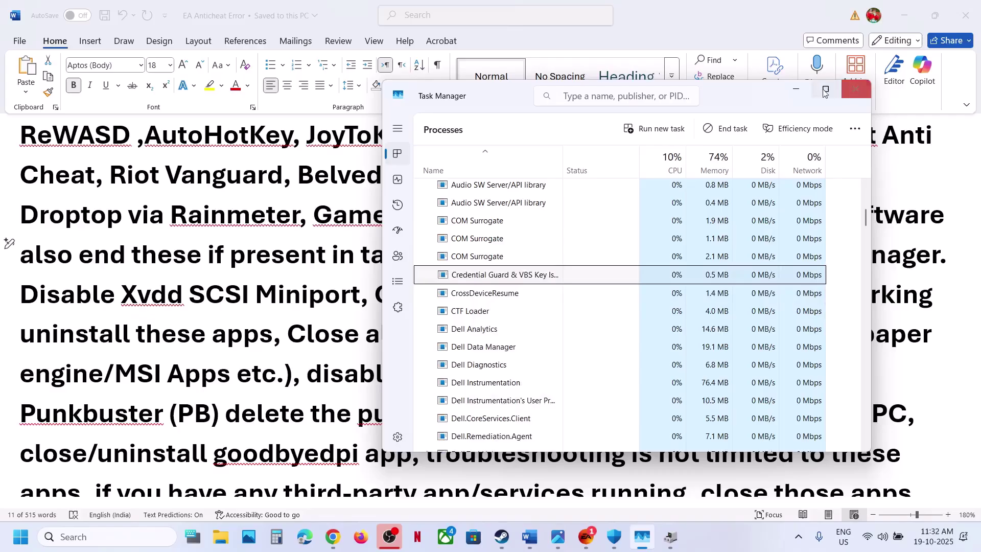
{"action": "left_click", "coordinate": [796, 90]}
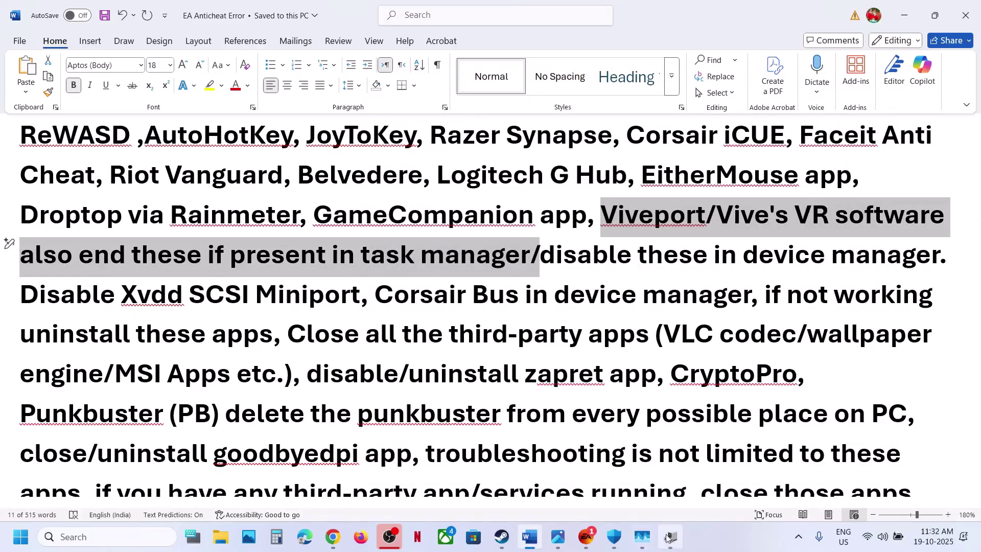
{"action": "left_click", "coordinate": [645, 430]}
{"action": "scroll", "coordinate": [242, 292], "scroll_direction": "down", "scroll_amount": 3}
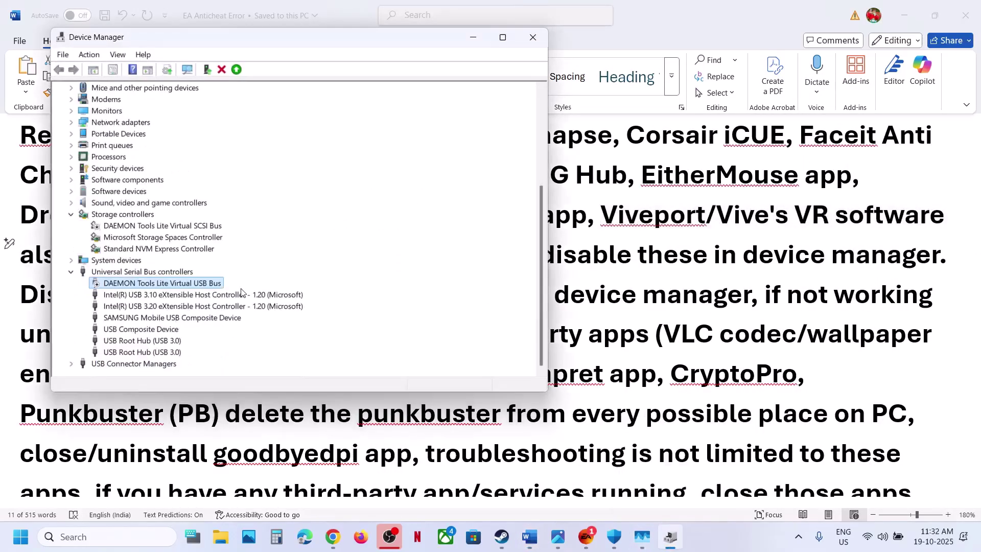
{"action": "scroll", "coordinate": [229, 270], "scroll_direction": "up", "scroll_amount": 5}
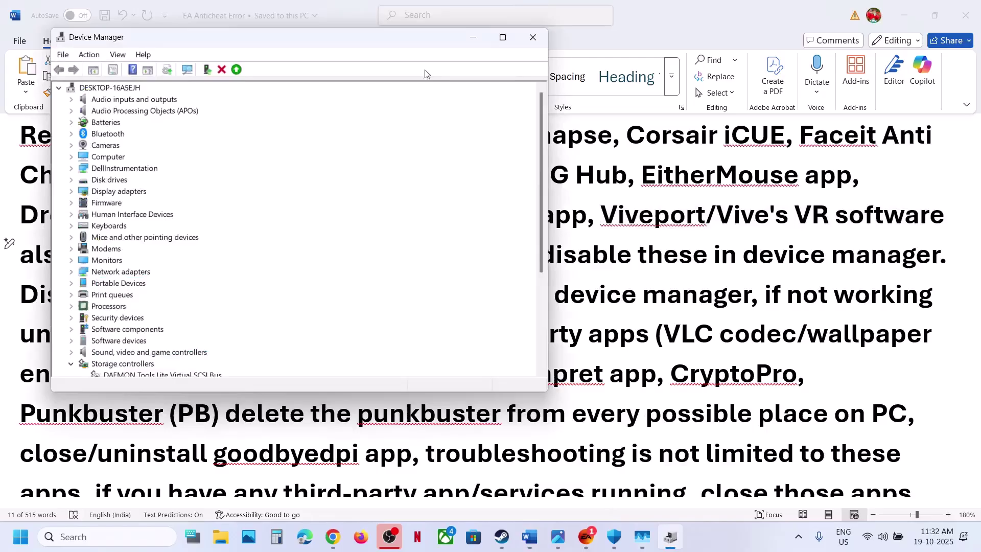
{"action": "left_click", "coordinate": [475, 39]}
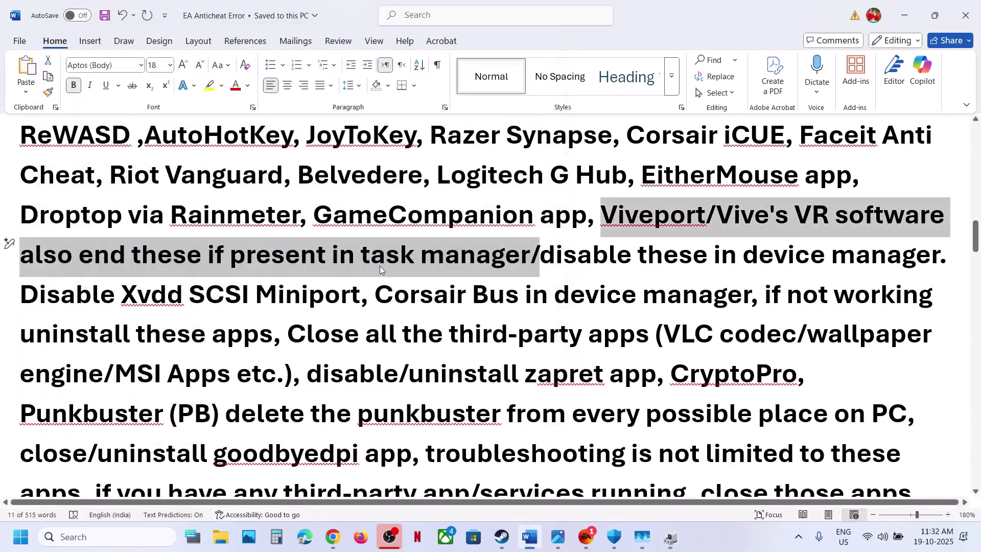
{"action": "left_click_drag", "start_coordinate": [123, 294], "coordinate": [360, 296]}
{"action": "left_click", "coordinate": [671, 537]}
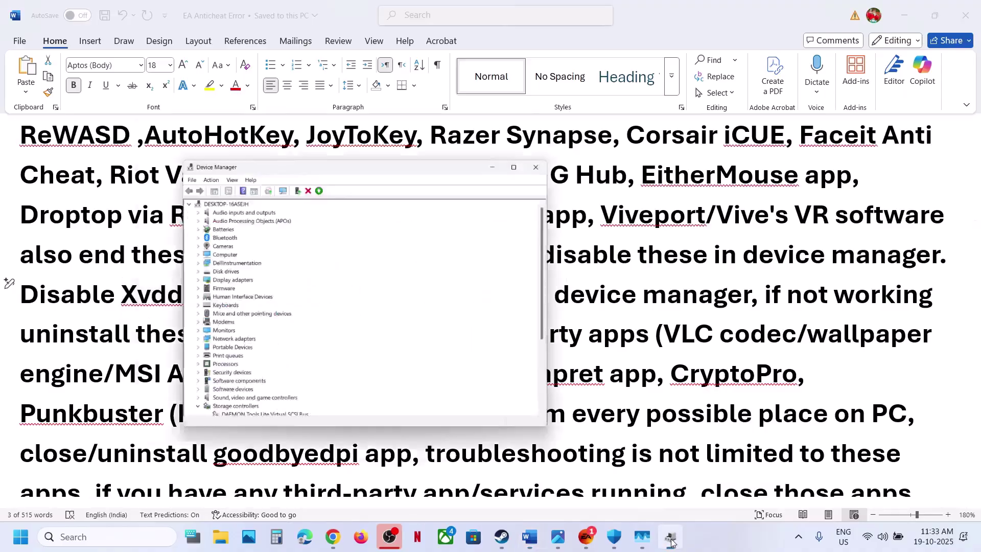
{"action": "scroll", "coordinate": [236, 293], "scroll_direction": "down", "scroll_amount": 1}
{"action": "key", "text": "alt+Tab"}
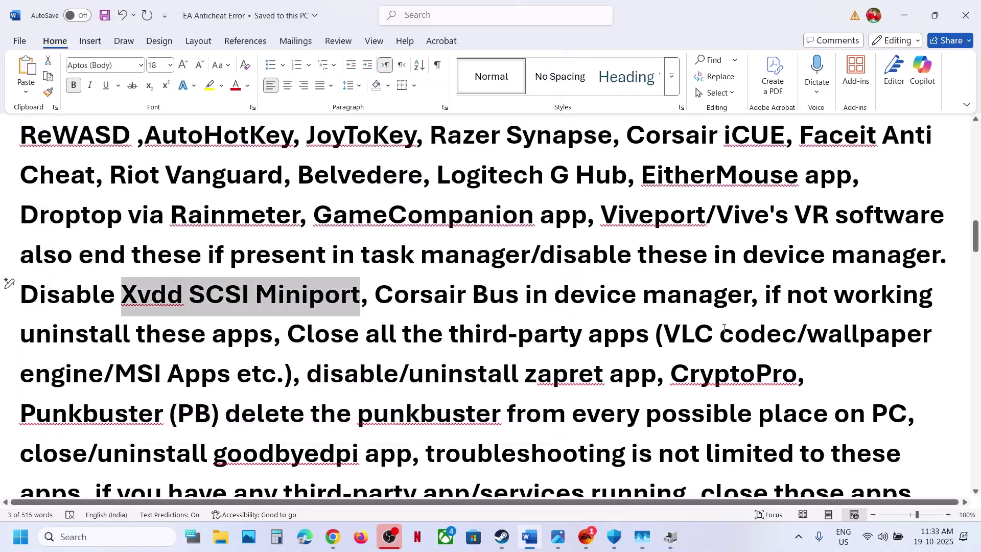
{"action": "left_click_drag", "start_coordinate": [376, 295], "coordinate": [525, 295]}
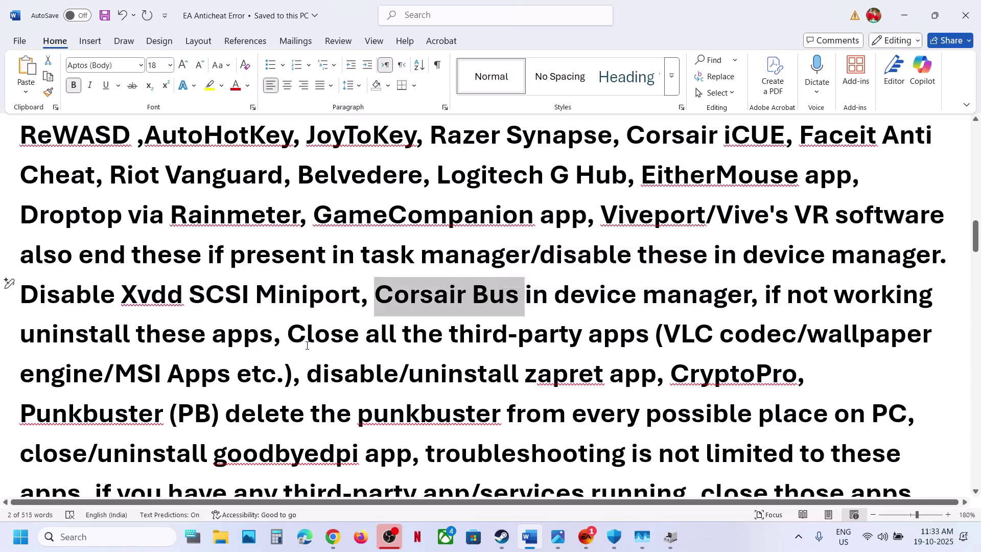
{"action": "left_click_drag", "start_coordinate": [781, 300], "coordinate": [243, 337]}
{"action": "left_click", "coordinate": [323, 350]}
{"action": "scroll", "coordinate": [324, 350], "scroll_direction": "down", "scroll_amount": 2}
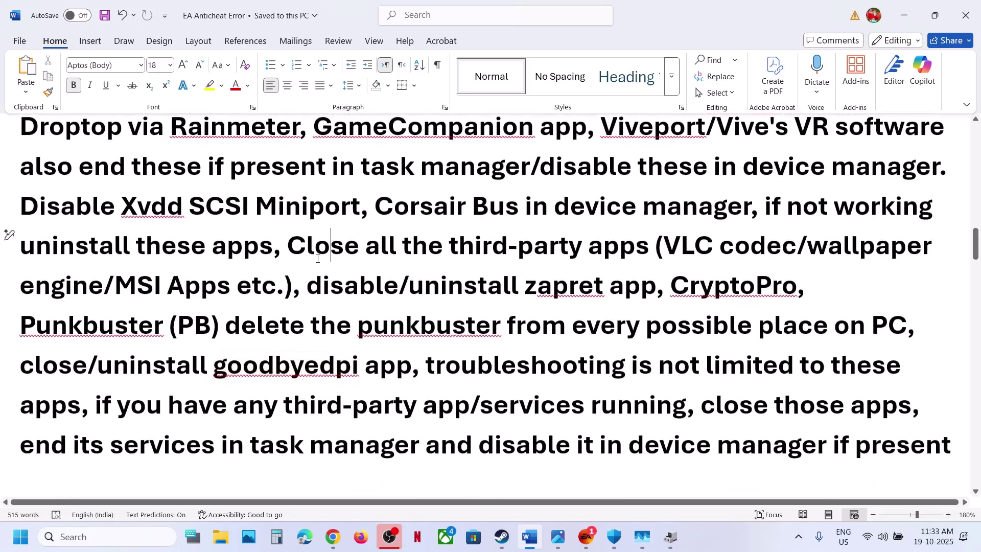
{"action": "left_click_drag", "start_coordinate": [287, 245], "coordinate": [538, 337]}
{"action": "right_click", "coordinate": [562, 285]}
{"action": "scroll", "coordinate": [538, 336], "scroll_direction": "down", "scroll_amount": 1}
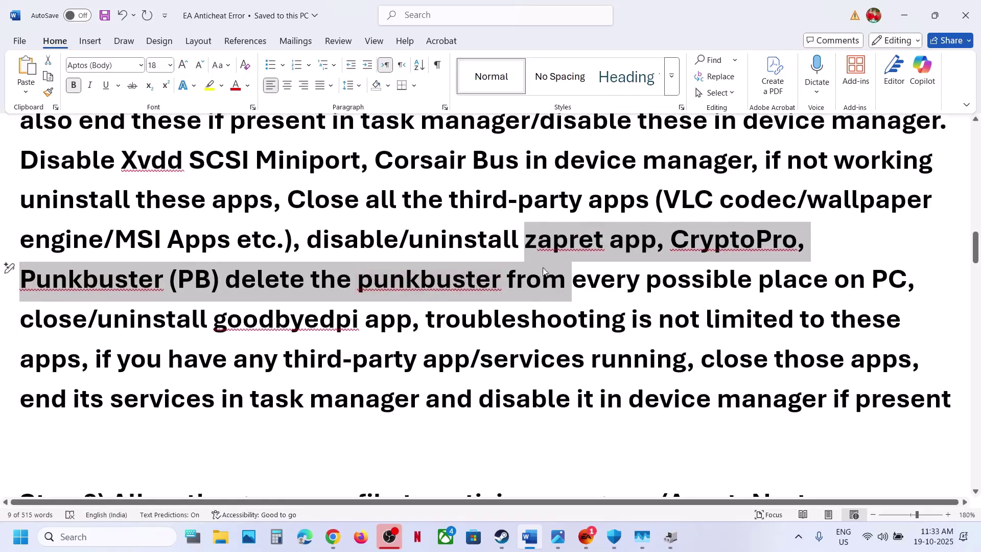
{"action": "left_click_drag", "start_coordinate": [137, 320], "coordinate": [632, 358]}
{"action": "left_click", "coordinate": [455, 330]}
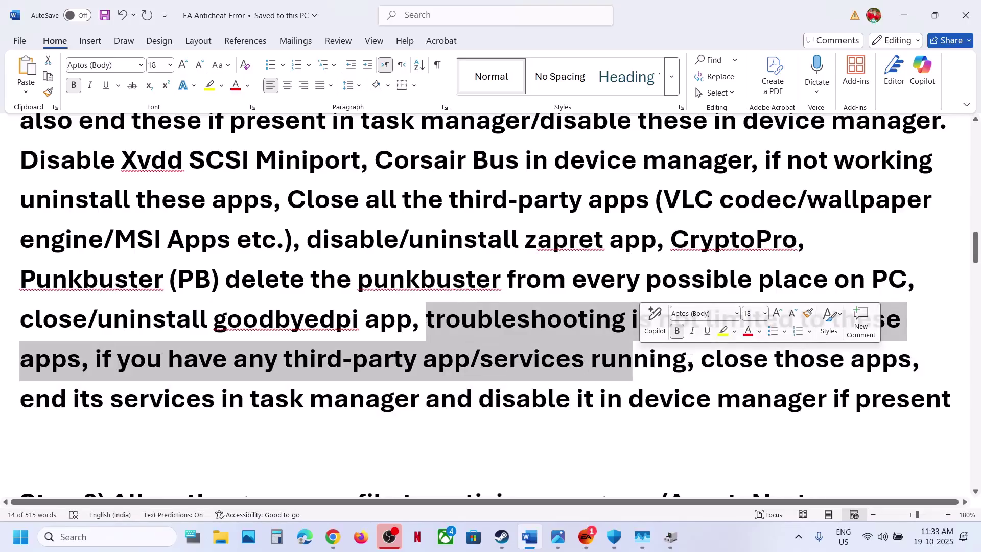
{"action": "left_click_drag", "start_coordinate": [149, 404], "coordinate": [352, 406]}
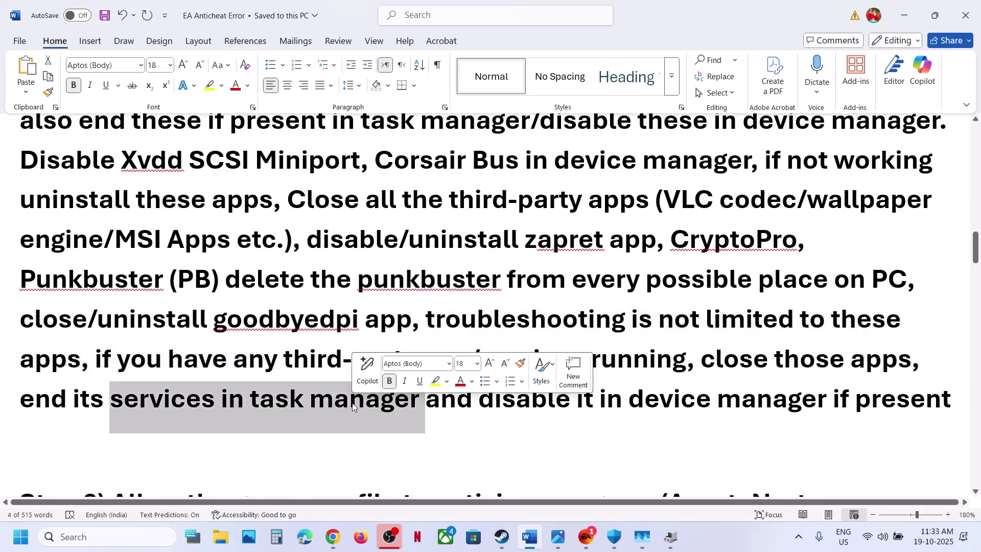
{"action": "left_click_drag", "start_coordinate": [431, 403], "coordinate": [822, 404]}
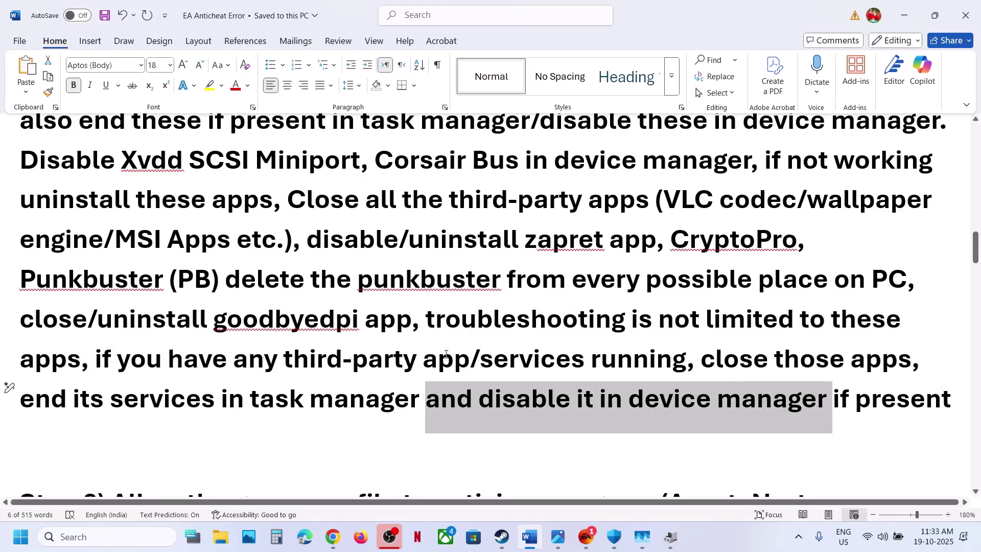
{"action": "scroll", "coordinate": [446, 354], "scroll_direction": "down", "scroll_amount": 4}
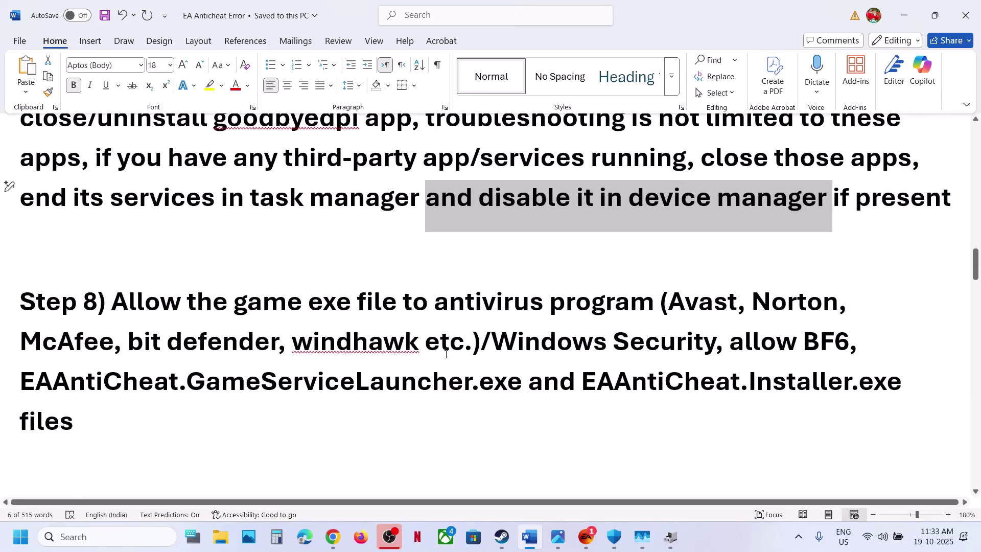
{"action": "left_click_drag", "start_coordinate": [131, 302], "coordinate": [576, 309]}
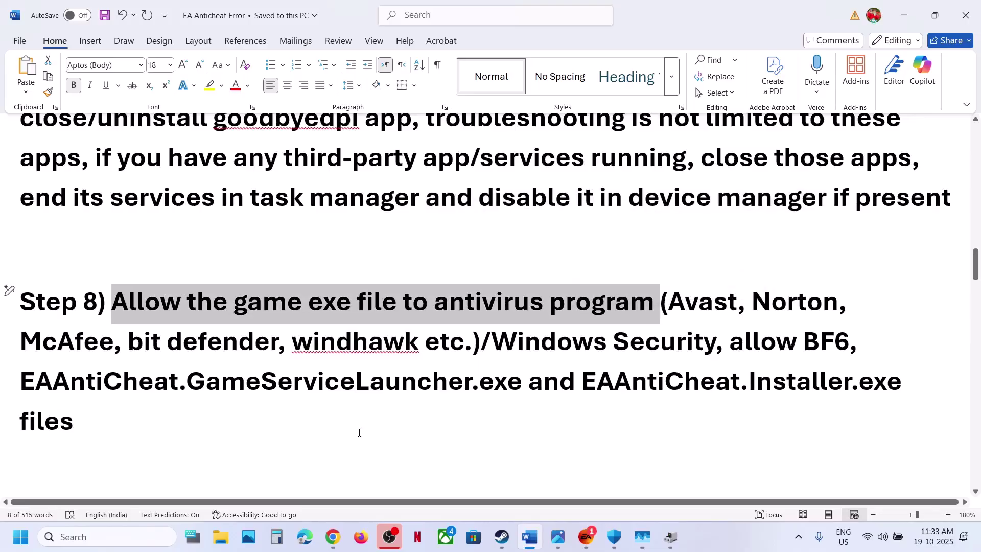
{"action": "key", "text": "super+i"}
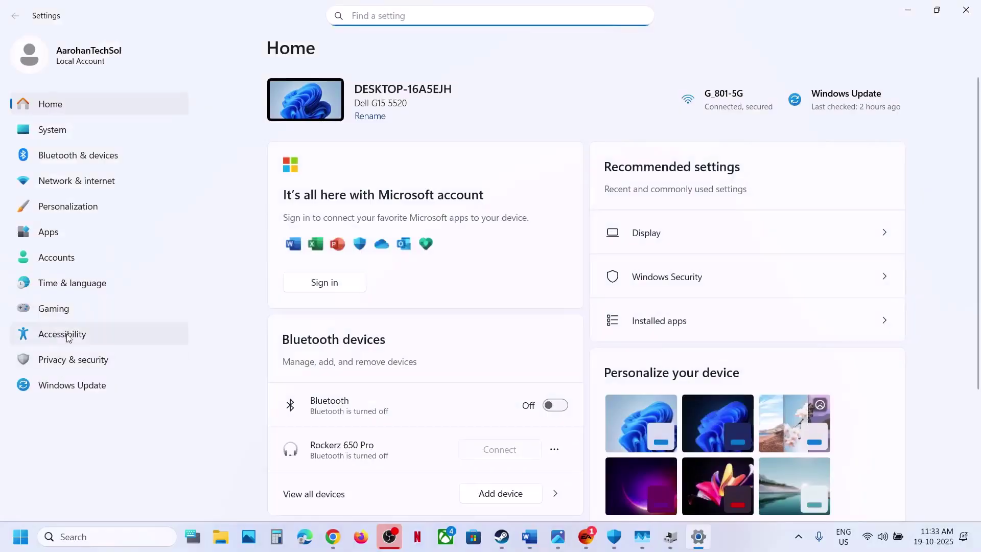
Open Windows Security's ransomware protection list of apps allowed through Controlled folder access
{"action": "left_click", "coordinate": [88, 360]}
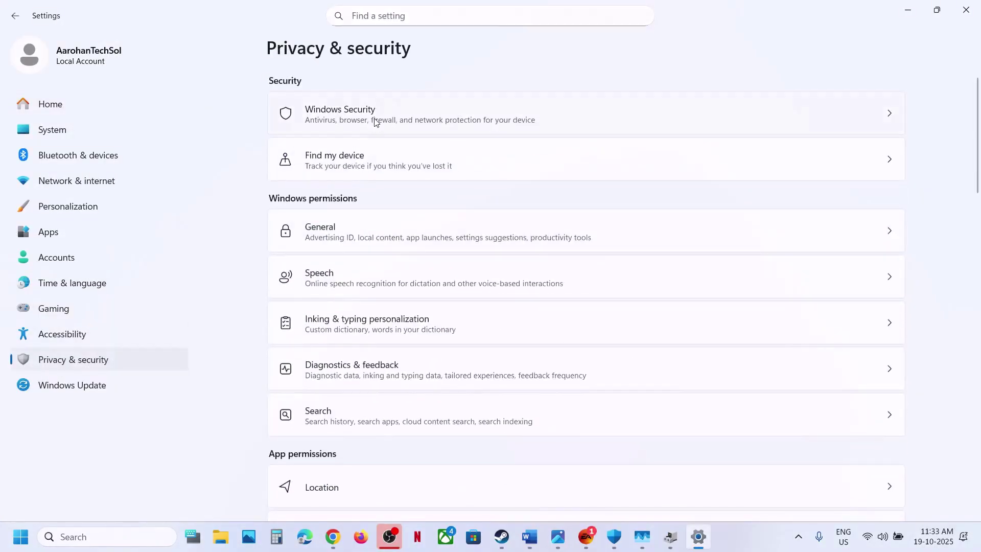
{"action": "left_click", "coordinate": [358, 113]}
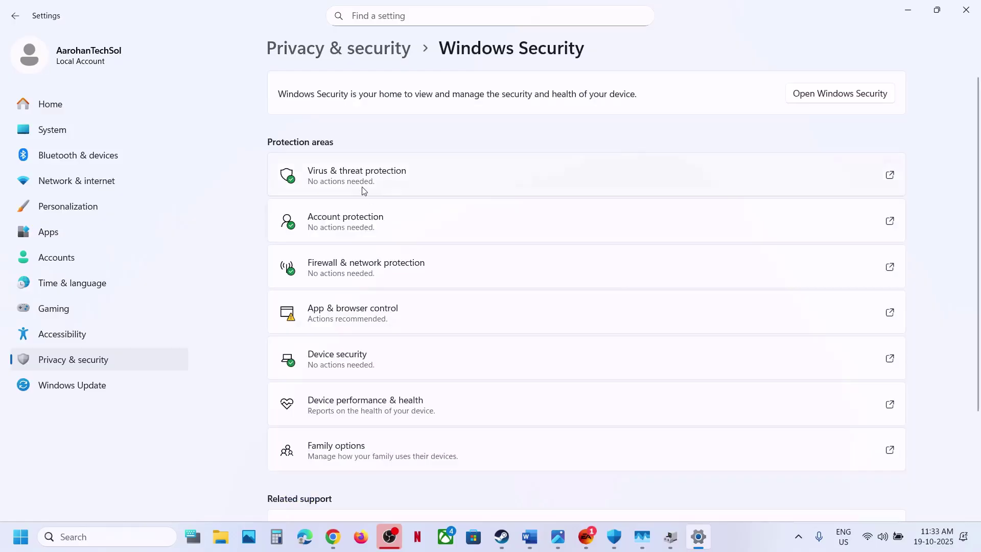
{"action": "left_click", "coordinate": [363, 191]}
{"action": "scroll", "coordinate": [351, 256], "scroll_direction": "down", "scroll_amount": 3}
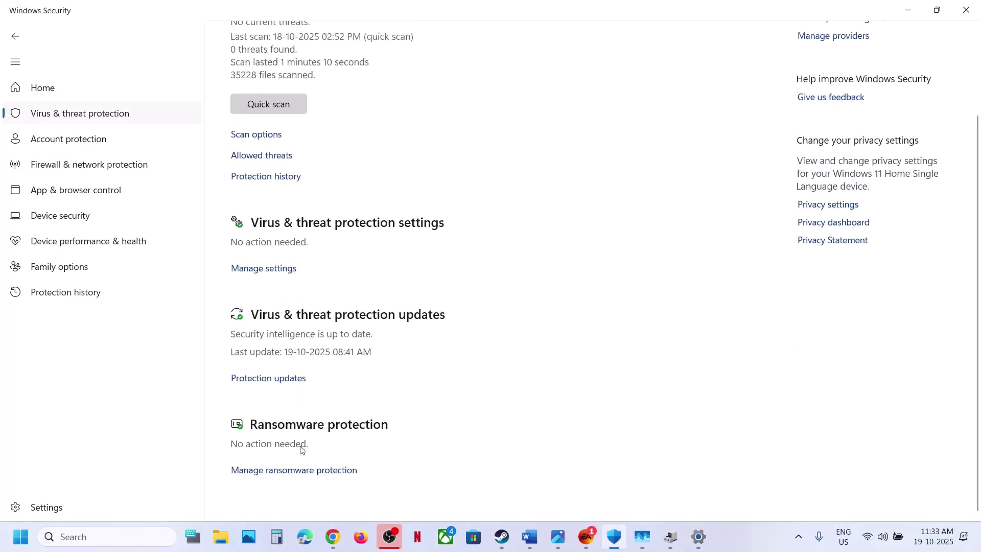
{"action": "left_click", "coordinate": [290, 471]}
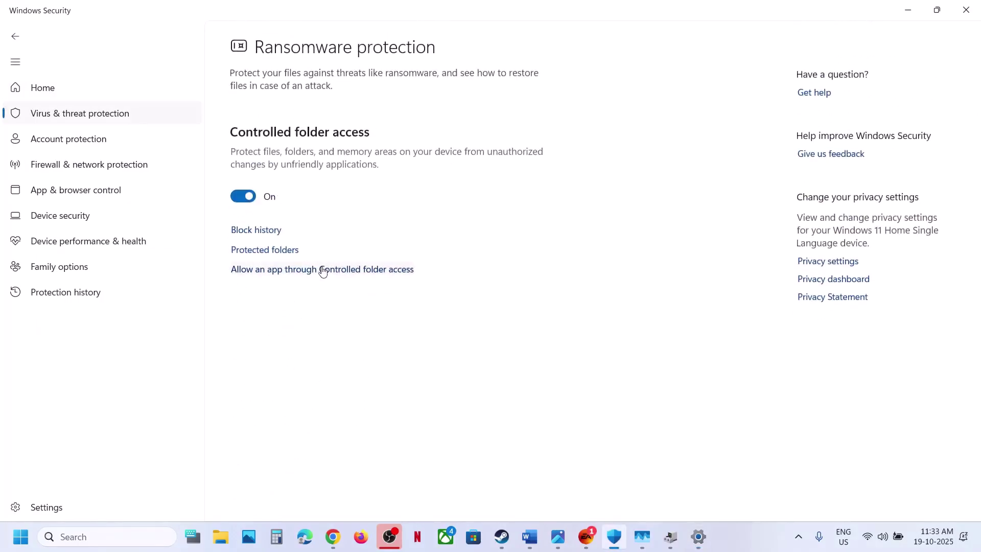
{"action": "left_click", "coordinate": [323, 269]}
{"action": "left_click", "coordinate": [427, 371]}
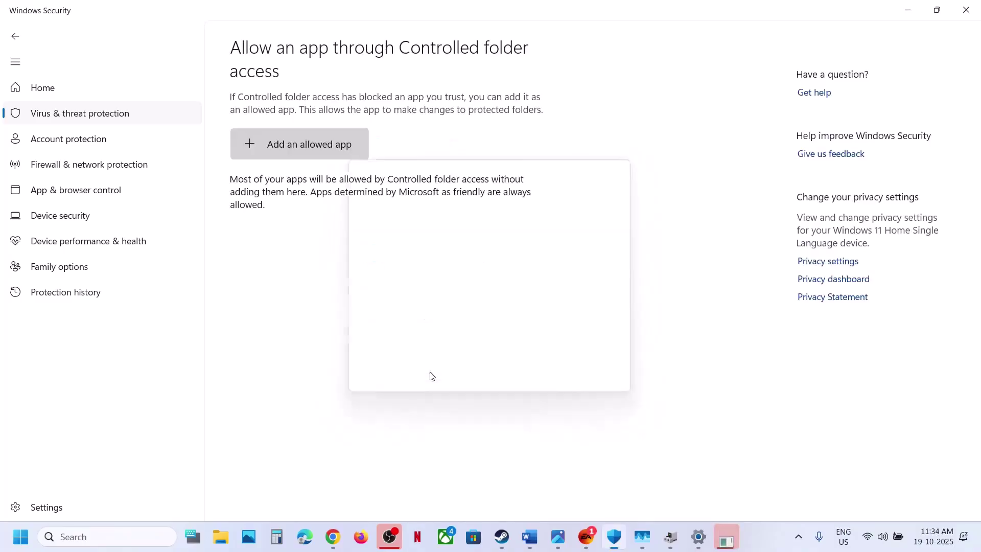
Allow Battlefield 6's bf6.exe and EAAntiCheat.GameServiceLauncher through Controlled folder access
{"action": "left_click", "coordinate": [305, 143]}
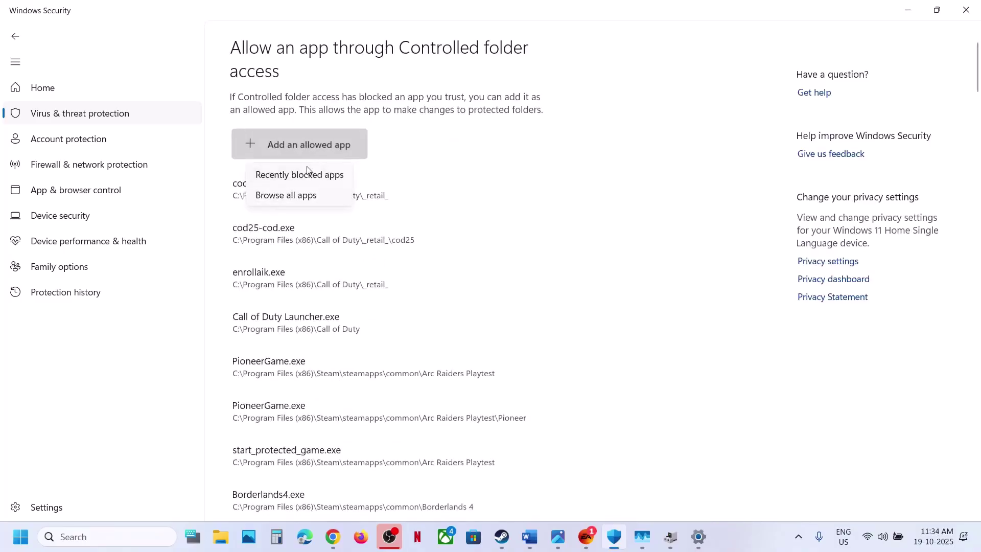
{"action": "left_click", "coordinate": [302, 198]}
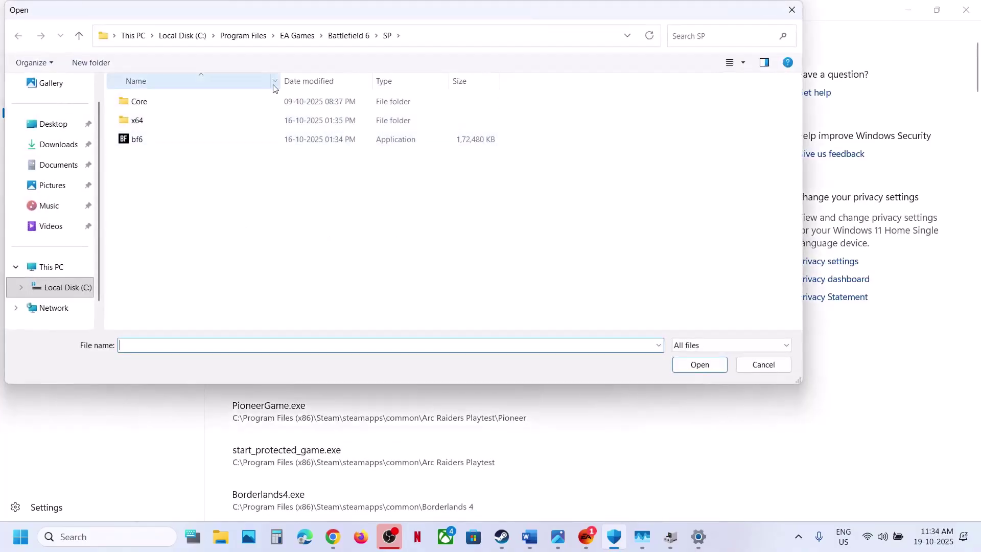
{"action": "left_click", "coordinate": [294, 36]}
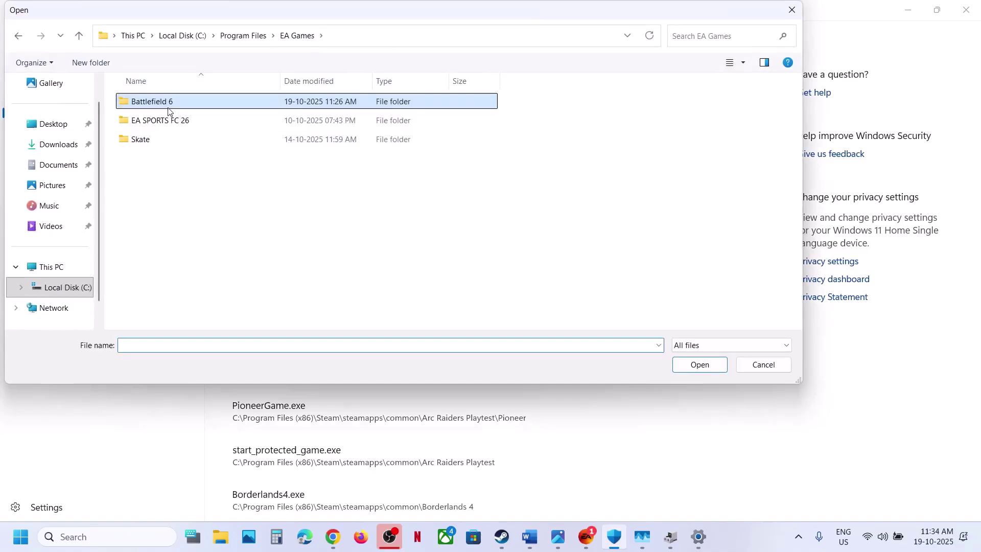
{"action": "double_click", "coordinate": [145, 101]}
{"action": "double_click", "coordinate": [137, 271]}
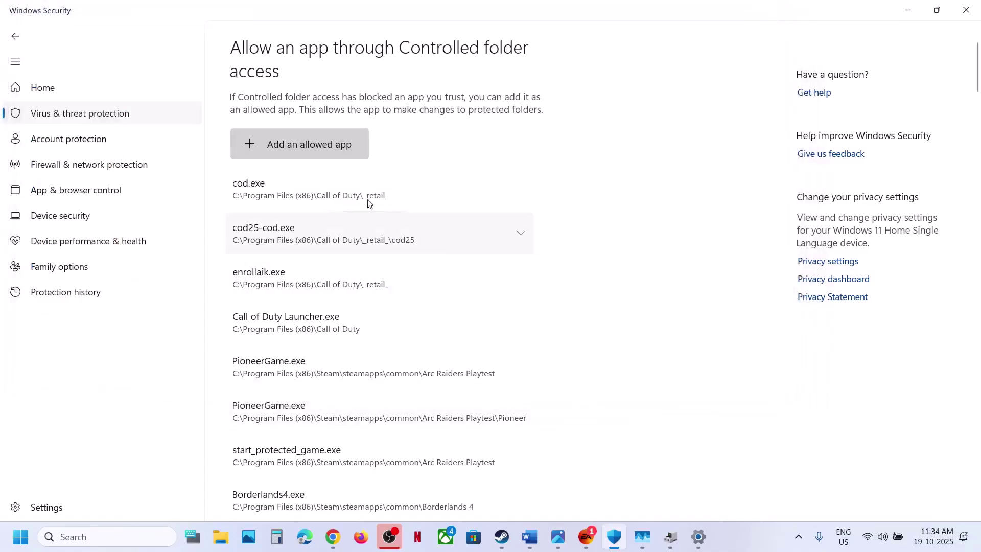
{"action": "left_click", "coordinate": [338, 154]}
{"action": "left_click", "coordinate": [307, 197]}
{"action": "double_click", "coordinate": [153, 290]}
Allow the SP folder's bf6.exe through Controlled folder access
{"action": "left_click", "coordinate": [318, 148]}
{"action": "left_click", "coordinate": [291, 195]}
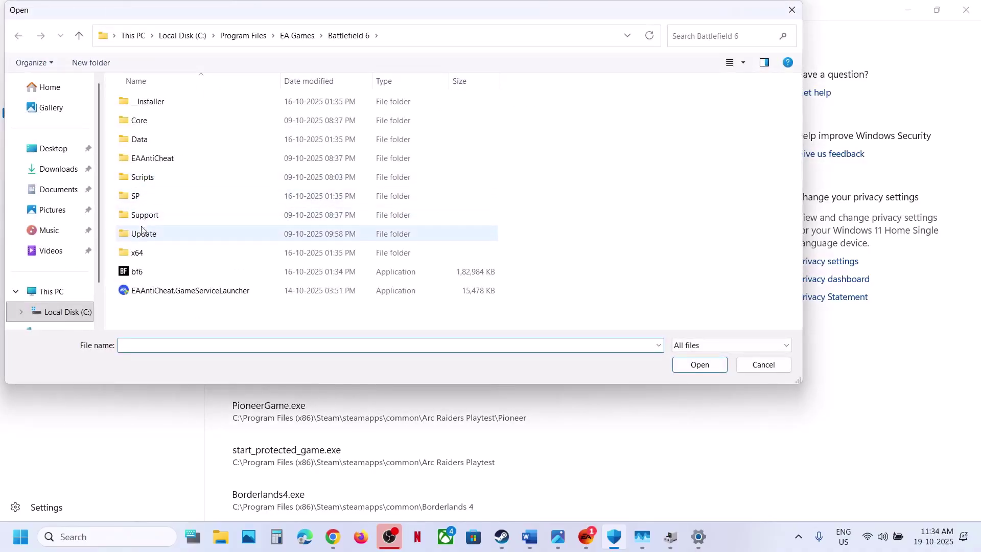
{"action": "left_click", "coordinate": [143, 199]}
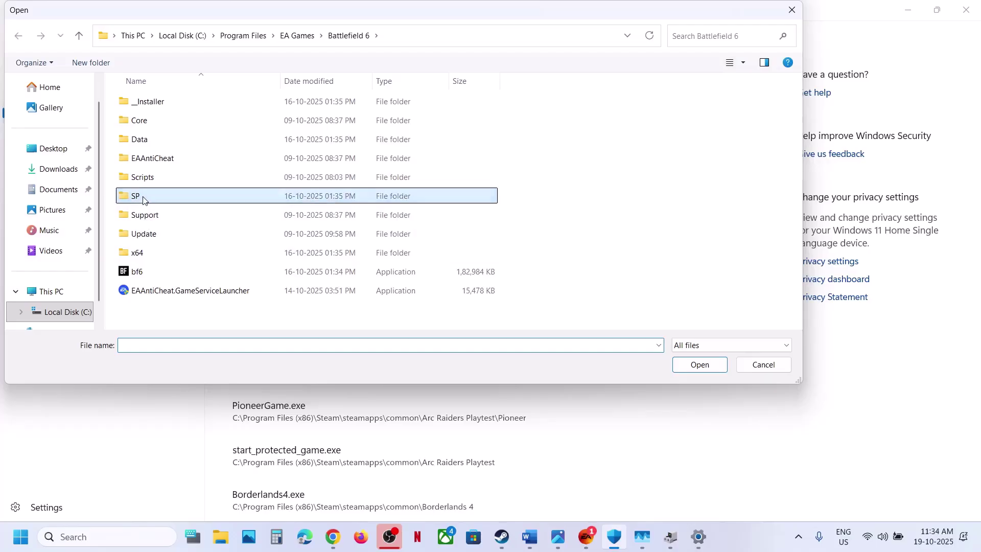
{"action": "double_click", "coordinate": [143, 199]}
{"action": "left_click", "coordinate": [161, 145]}
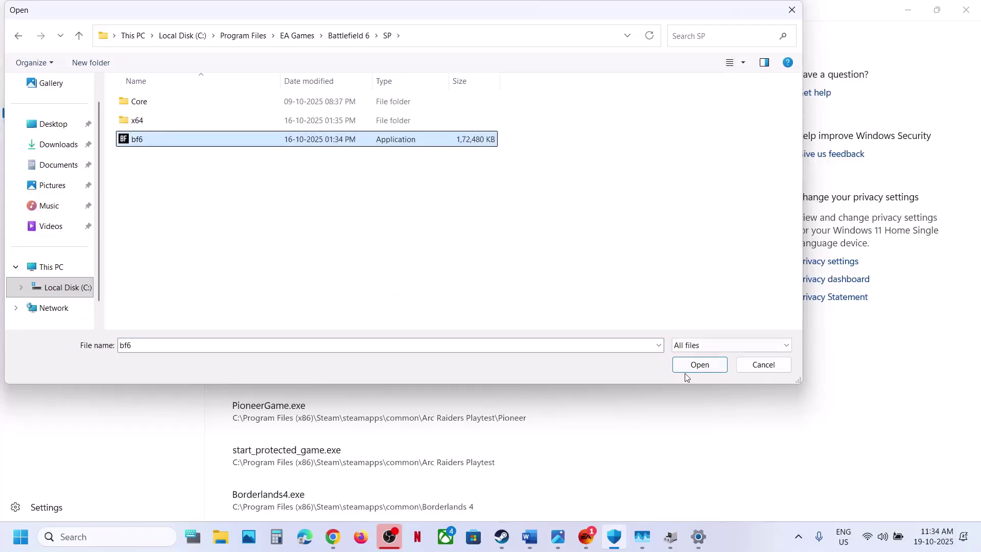
{"action": "left_click", "coordinate": [699, 364]}
Allow EAAntiCheat.Installer from the EAAntiCheat folder as well
{"action": "left_click", "coordinate": [310, 142]}
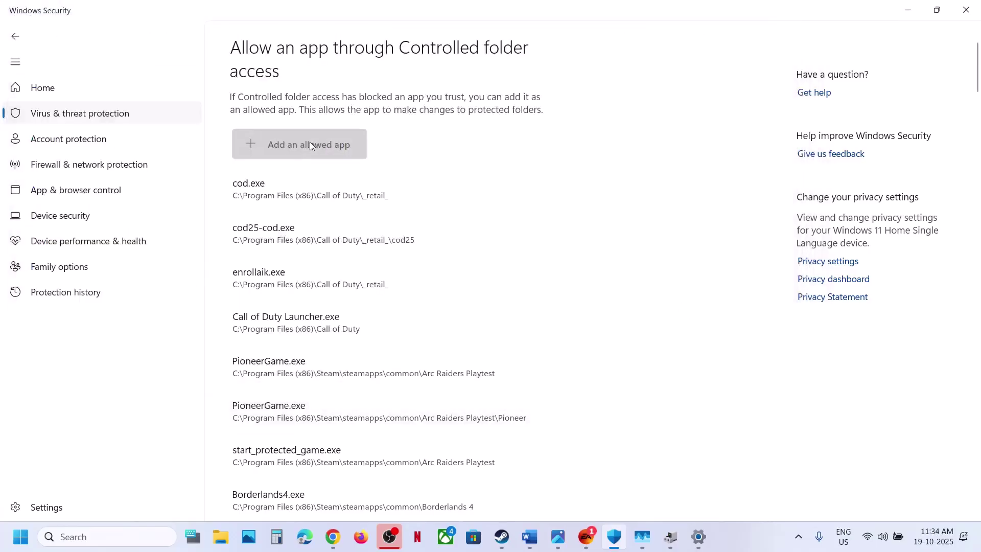
{"action": "left_click", "coordinate": [299, 195]}
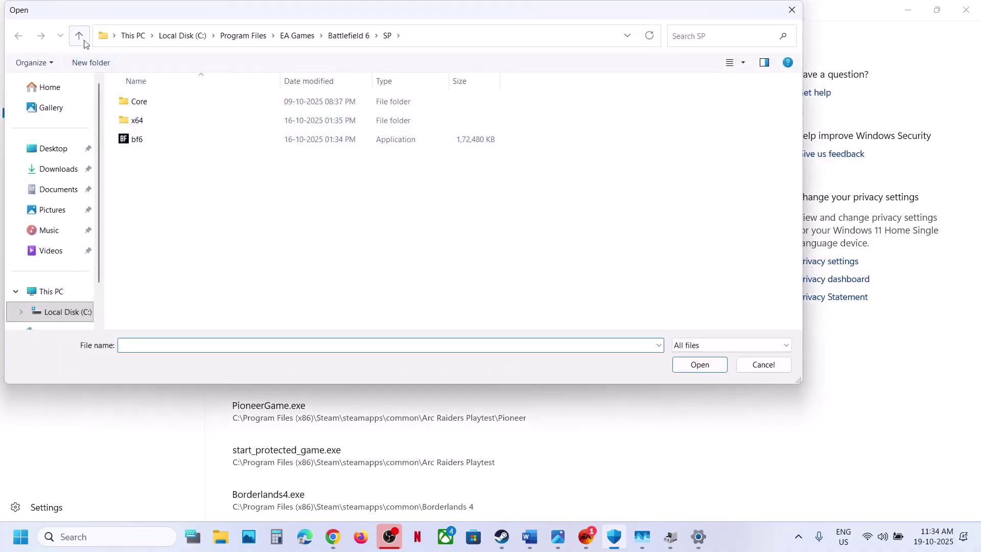
{"action": "left_click", "coordinate": [79, 36]}
{"action": "double_click", "coordinate": [163, 158]}
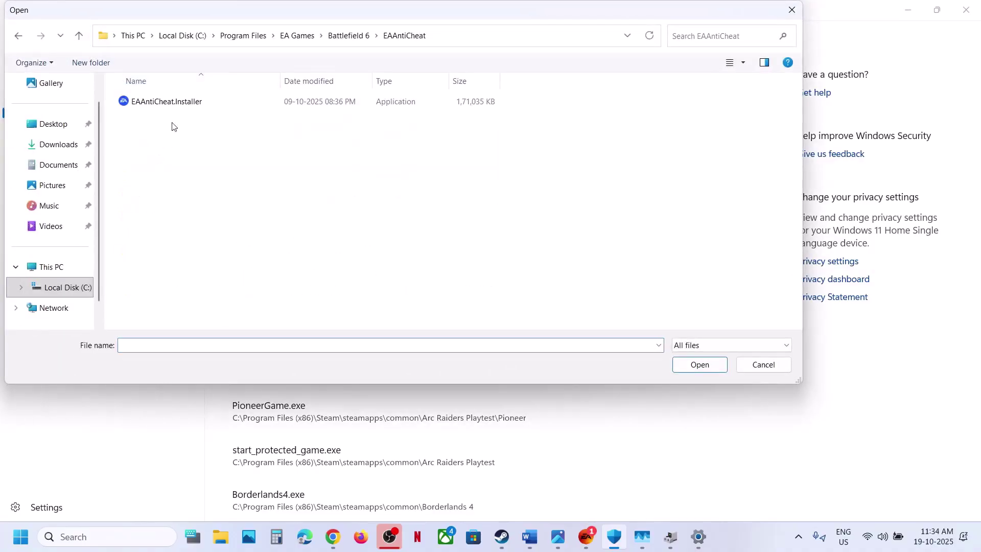
{"action": "left_click", "coordinate": [171, 109]}
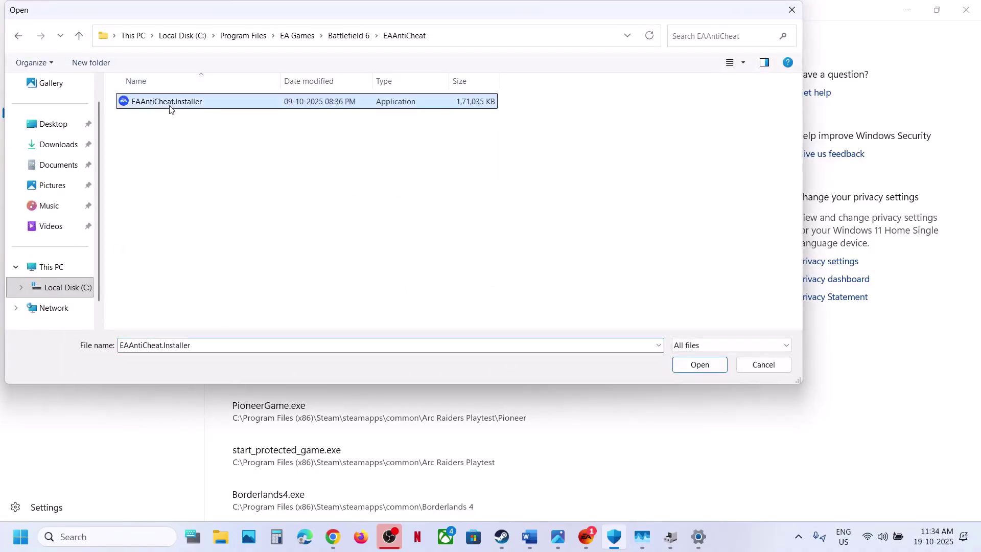
{"action": "left_click", "coordinate": [700, 365]}
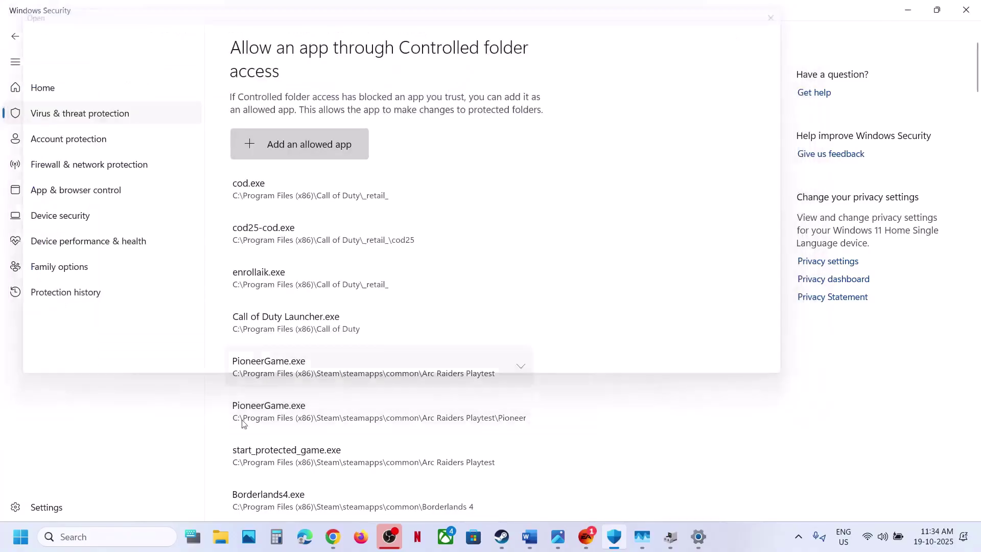
{"action": "left_click", "coordinate": [78, 537]}
{"action": "type", "text": "control"}
{"action": "key", "text": "Return"}
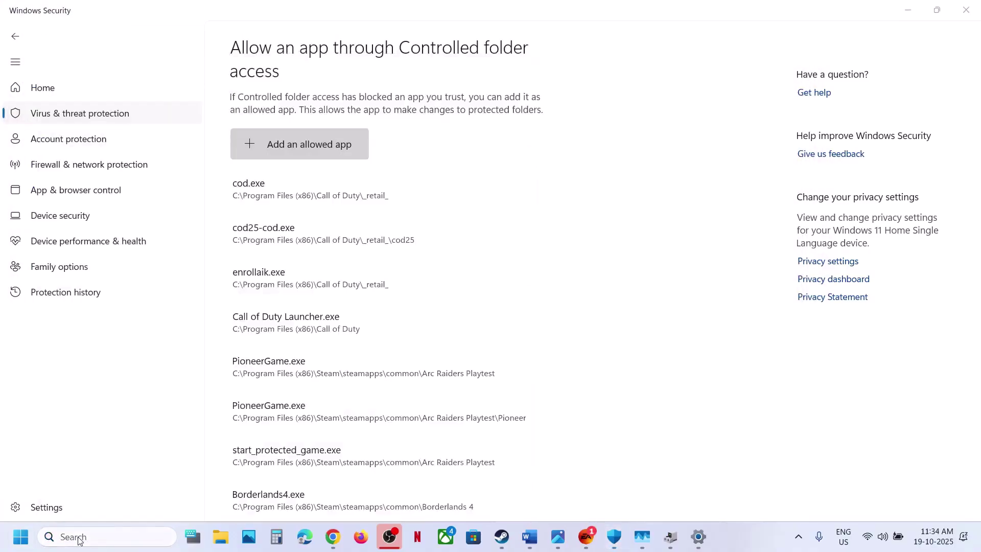
{"action": "left_click", "coordinate": [350, 107]}
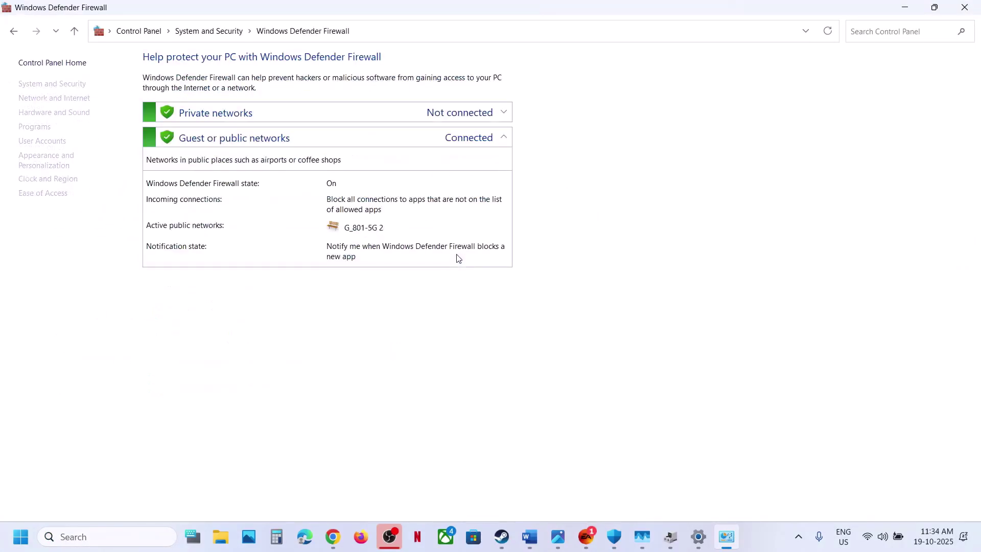
{"action": "left_click", "coordinate": [75, 101]}
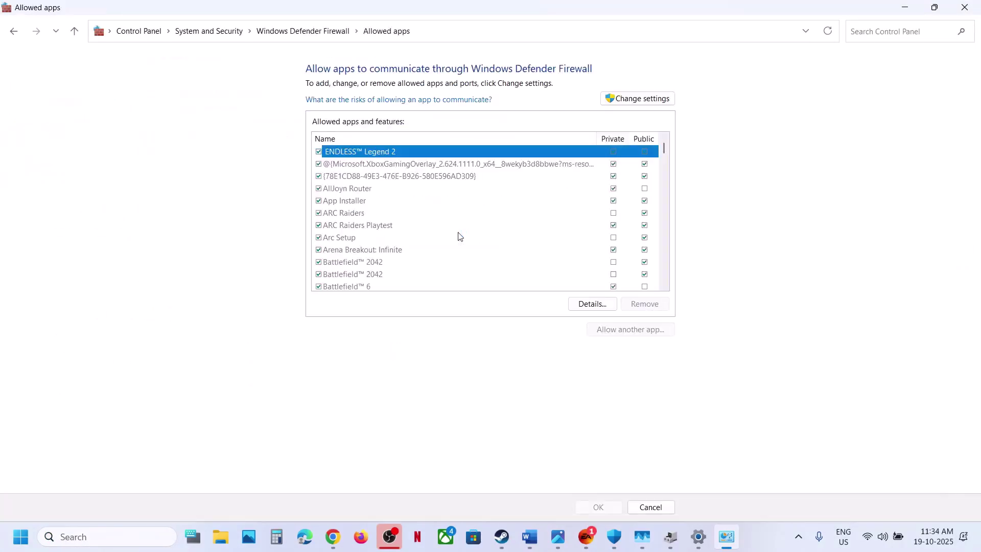
{"action": "left_click", "coordinate": [634, 99]}
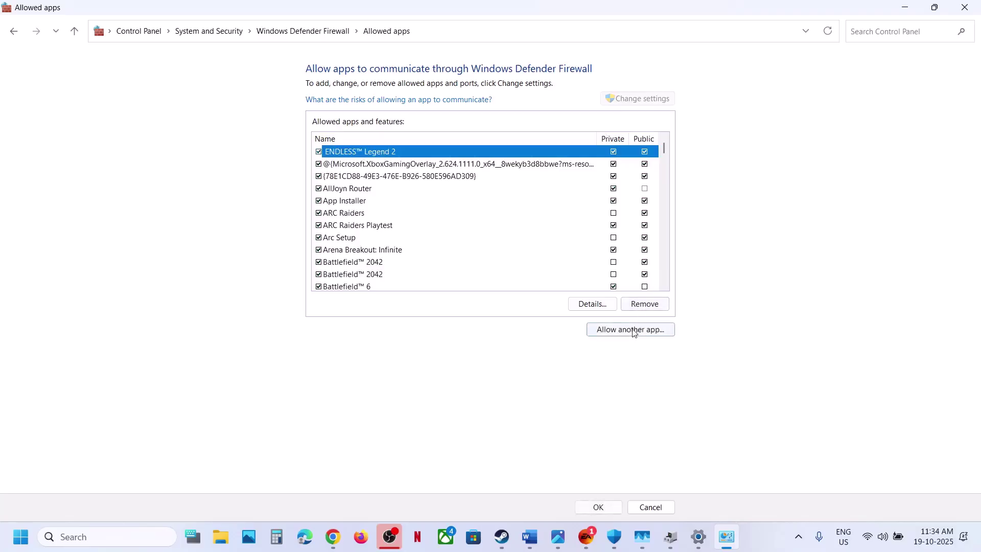
{"action": "left_click", "coordinate": [634, 329]}
{"action": "left_click", "coordinate": [575, 326]}
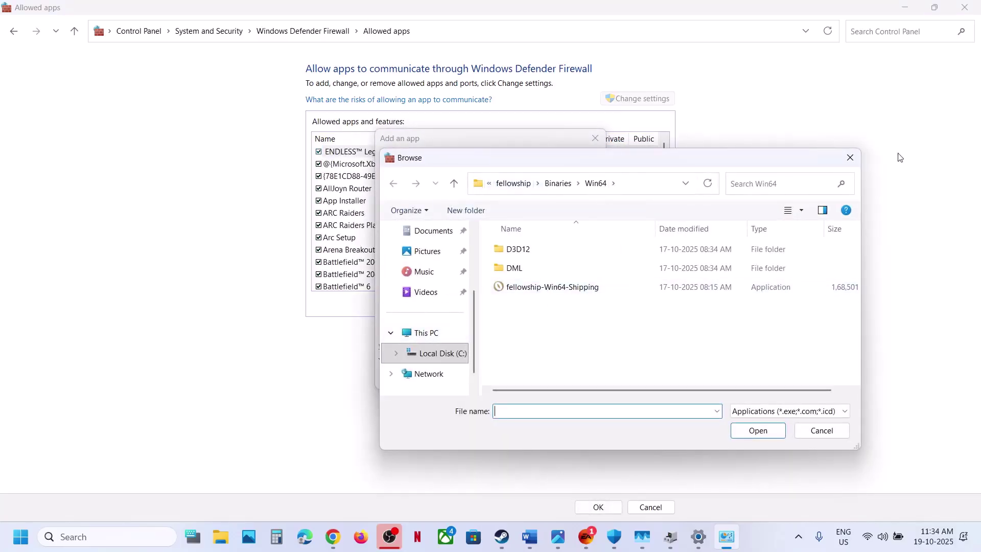
{"action": "left_click", "coordinate": [850, 158]}
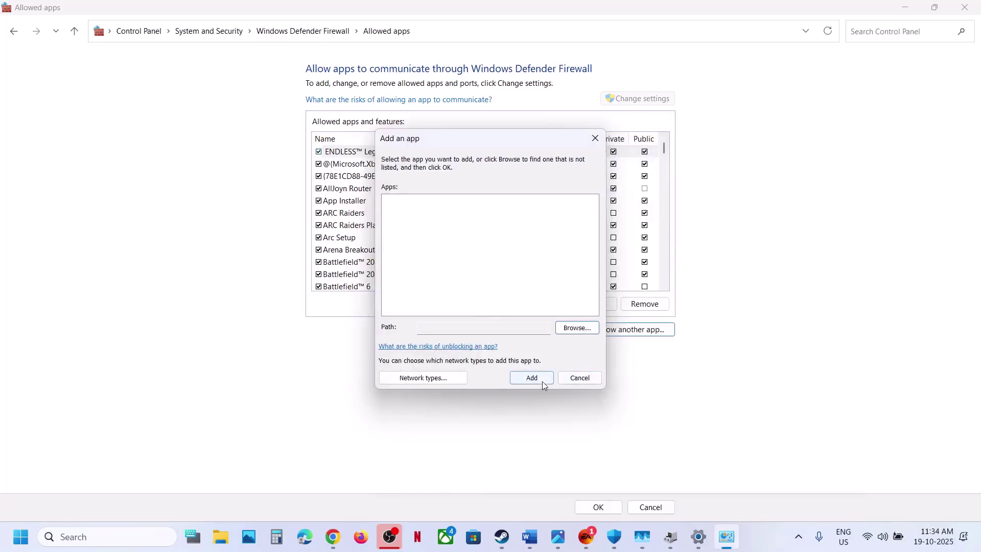
{"action": "left_click", "coordinate": [595, 139]}
{"action": "left_click", "coordinate": [965, 8]}
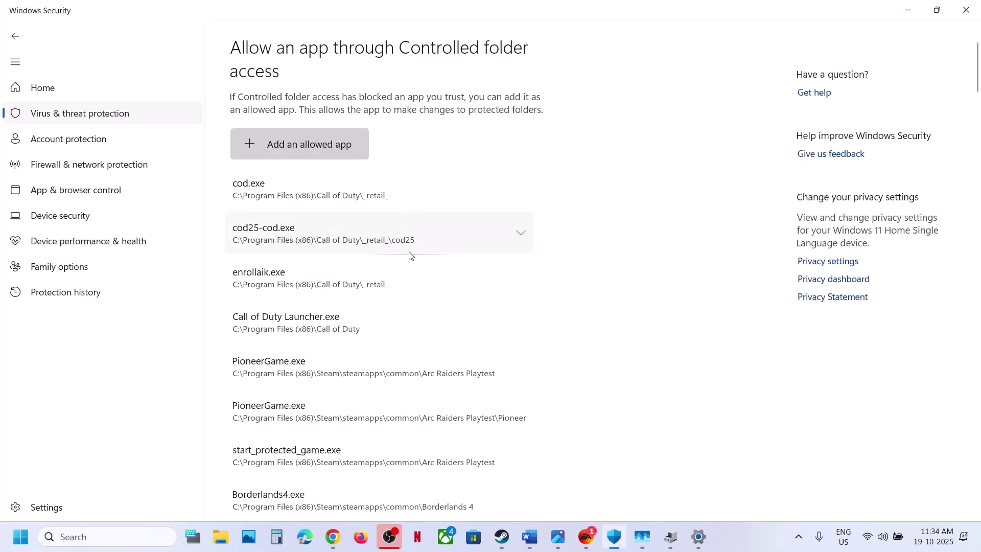
Close Windows Security and Settings, then scroll the Word notes to Steps 8 and 9
{"action": "left_click", "coordinate": [967, 9]}
{"action": "left_click", "coordinate": [975, 8]}
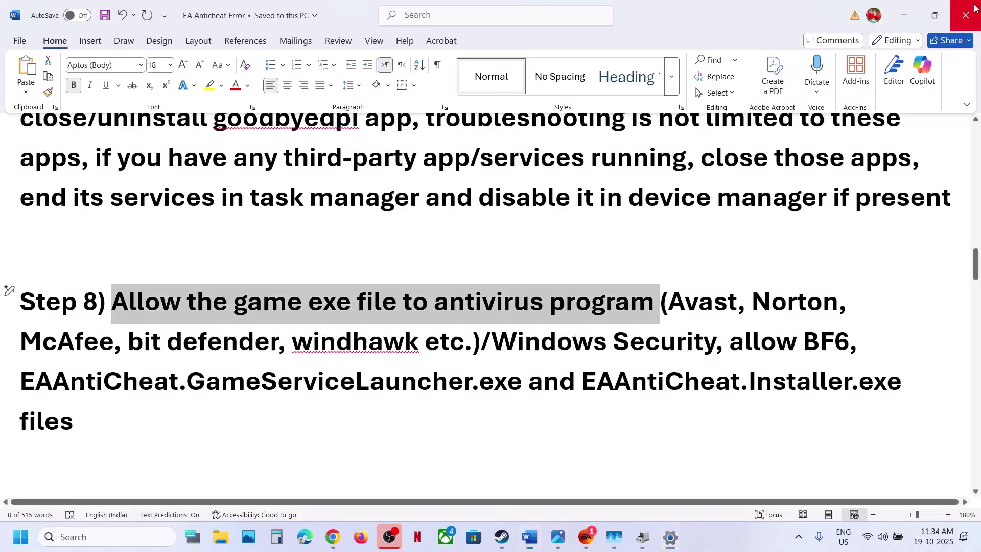
{"action": "scroll", "coordinate": [378, 248], "scroll_direction": "down", "scroll_amount": 3}
{"action": "scroll", "coordinate": [379, 249], "scroll_direction": "down", "scroll_amount": 1}
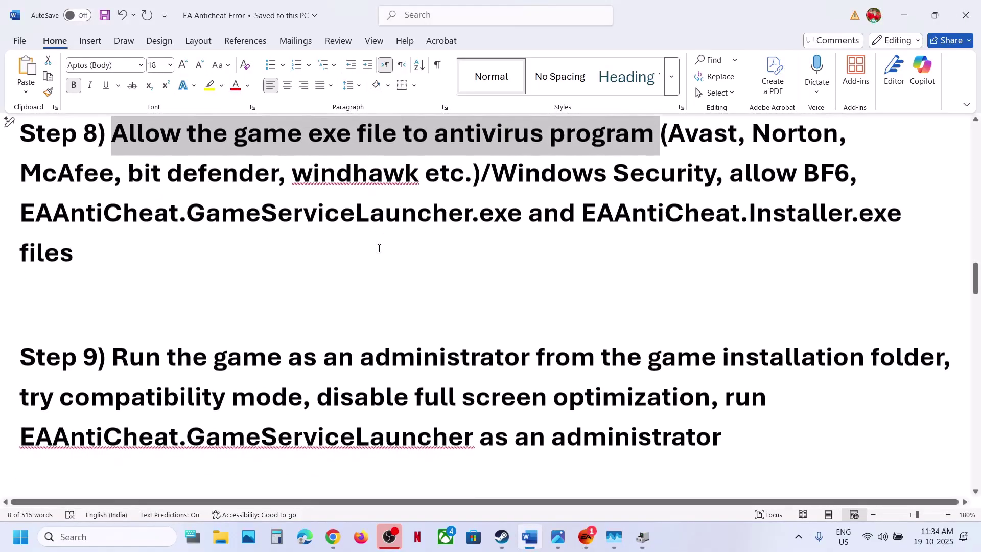
{"action": "scroll", "coordinate": [393, 335], "scroll_direction": "down", "scroll_amount": 2}
{"action": "scroll", "coordinate": [392, 334], "scroll_direction": "up", "scroll_amount": 2}
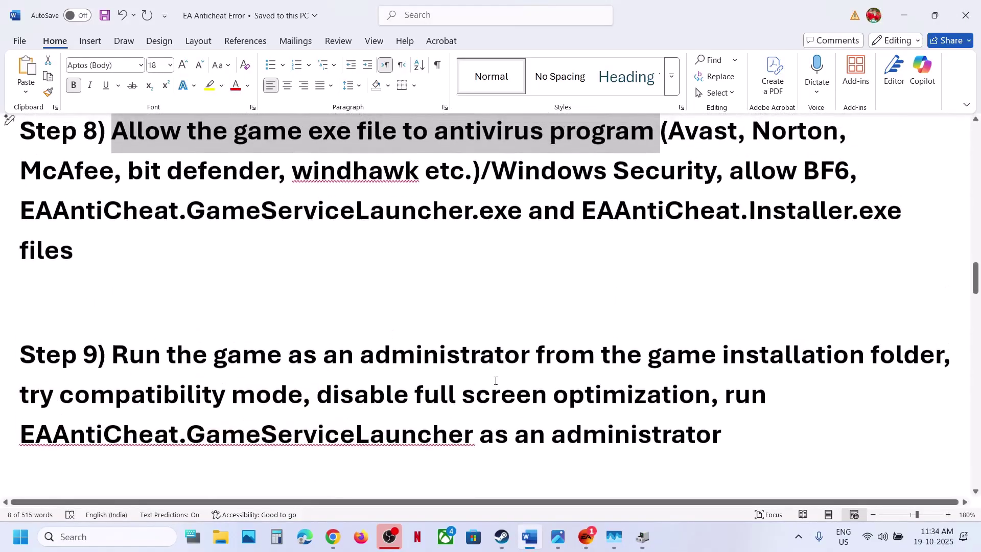
Open Battlefield 6's install folder from its properties in the EA app
{"action": "left_click", "coordinate": [582, 540]}
{"action": "left_click", "coordinate": [566, 349]}
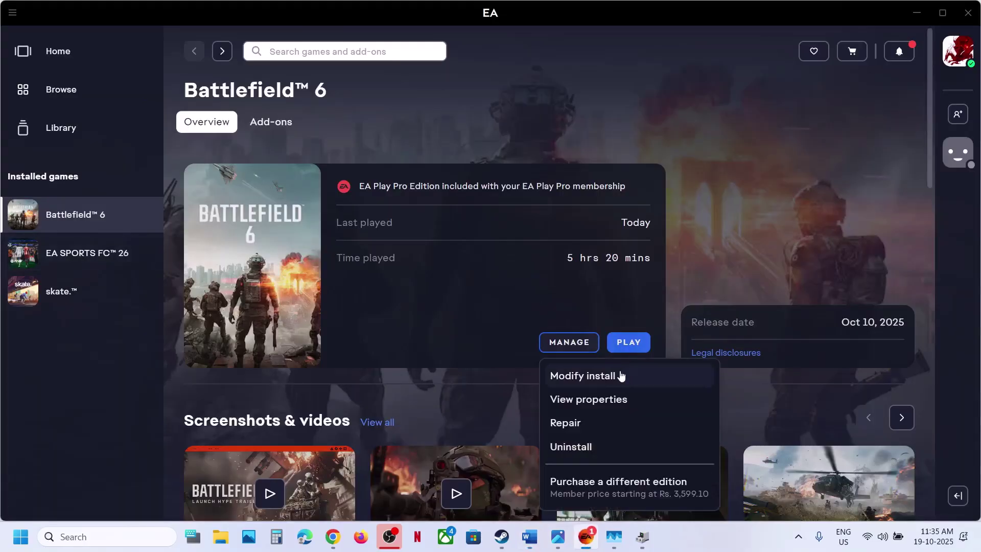
{"action": "left_click", "coordinate": [614, 398]}
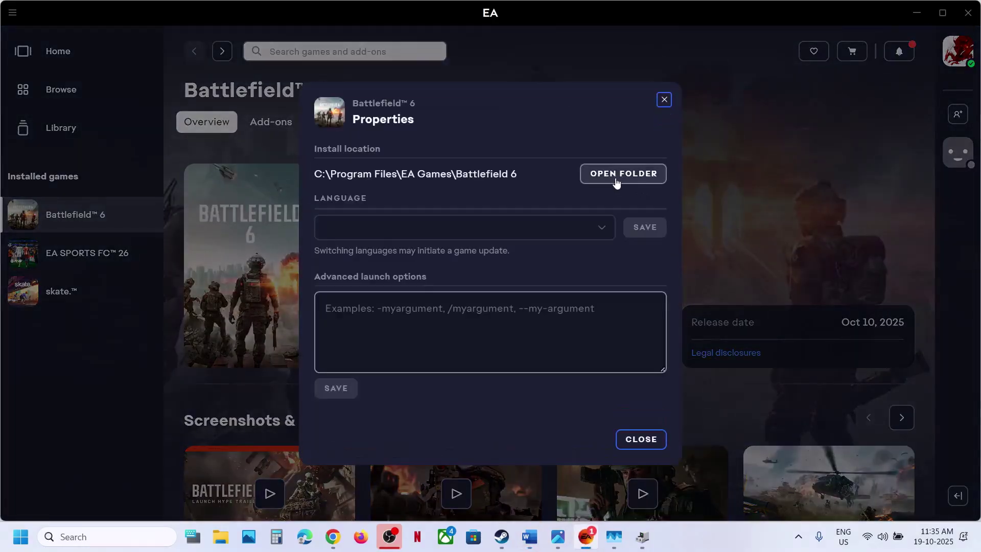
{"action": "left_click", "coordinate": [616, 174]}
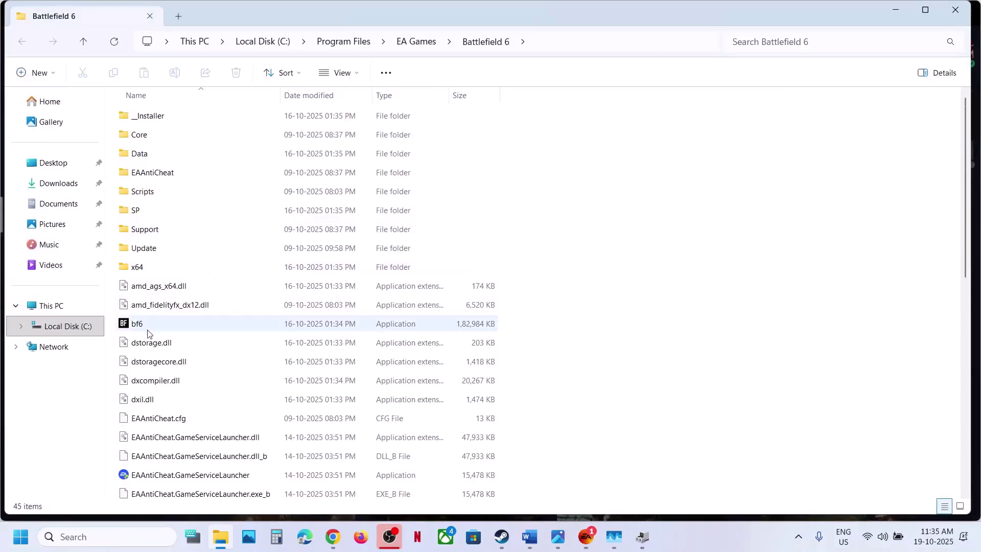
Run EAAntiCheat.GameServiceLauncher as administrator, close Battlefield 6's properties and return to Word
{"action": "scroll", "coordinate": [191, 280], "scroll_direction": "down", "scroll_amount": 2}
{"action": "right_click", "coordinate": [145, 191]}
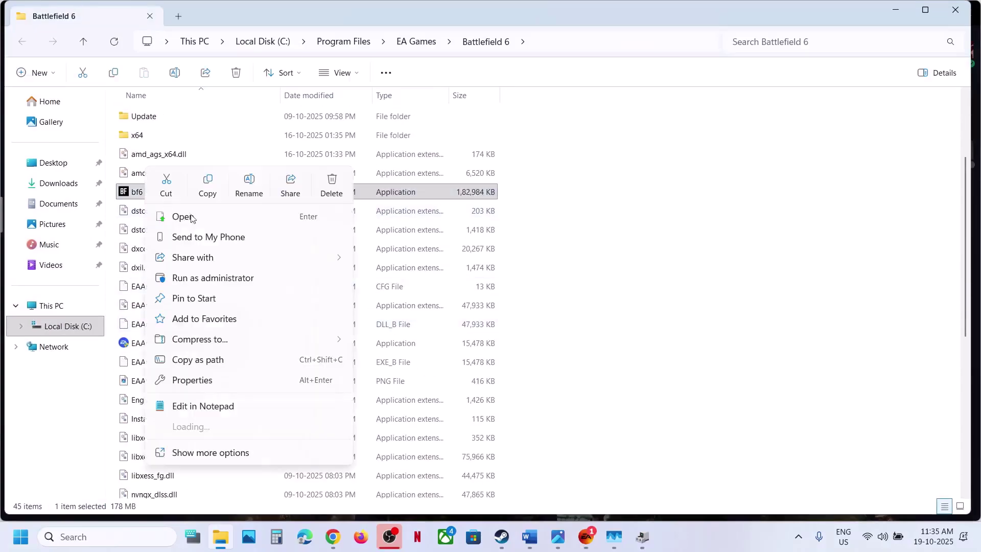
{"action": "left_click", "coordinate": [132, 346]}
{"action": "right_click", "coordinate": [158, 349]}
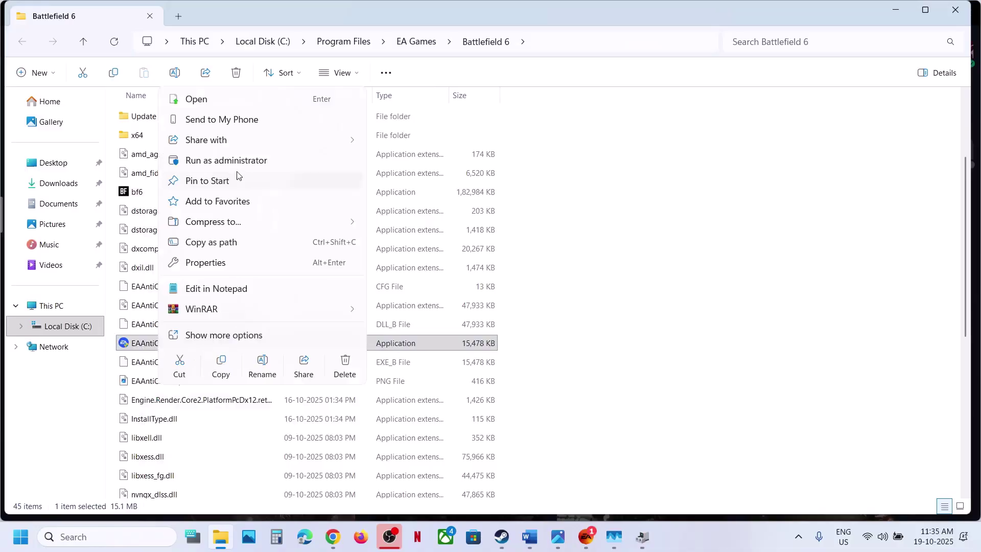
{"action": "left_click", "coordinate": [219, 161]}
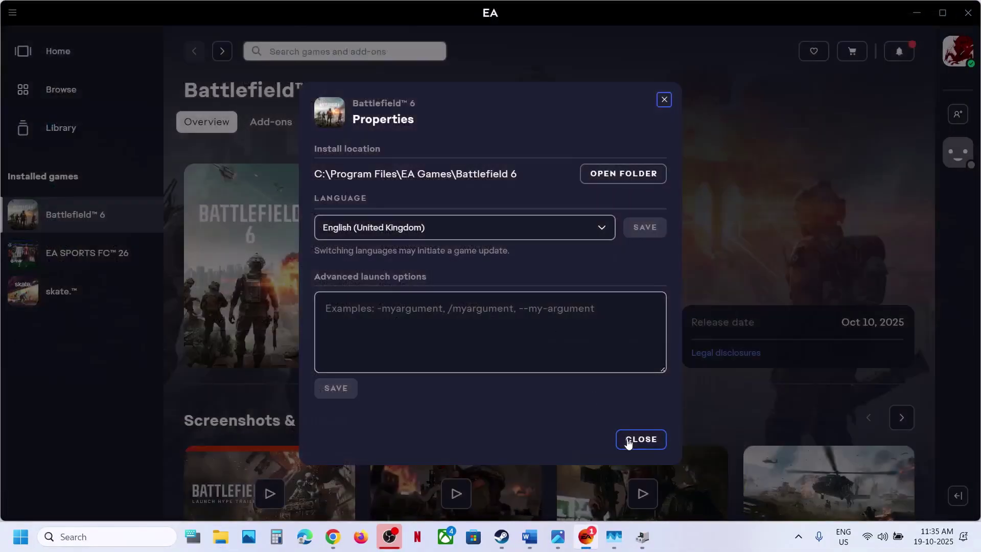
{"action": "left_click", "coordinate": [622, 438]}
{"action": "left_click", "coordinate": [530, 536]}
Open Windows Update in Settings and start checking for updates
{"action": "scroll", "coordinate": [421, 373], "scroll_direction": "down", "scroll_amount": 4}
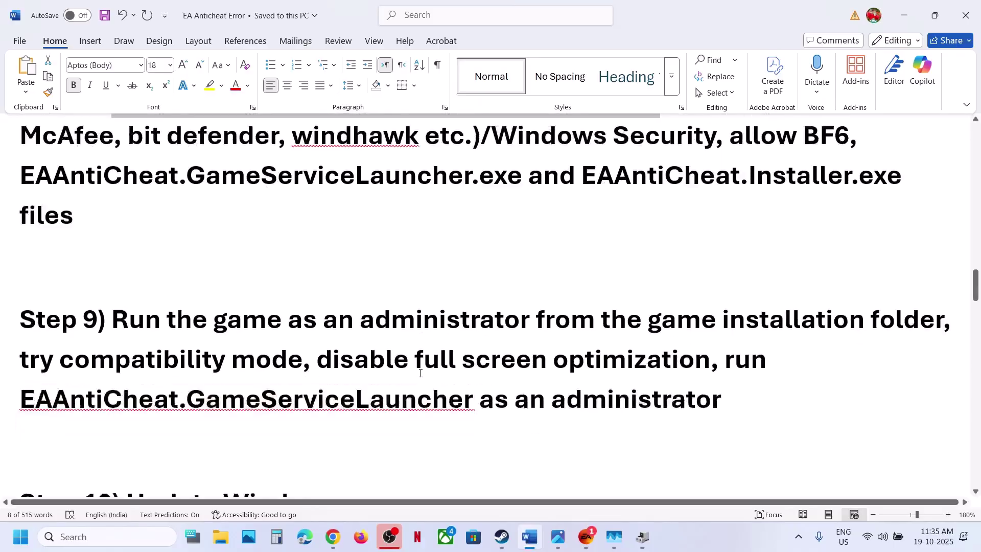
{"action": "scroll", "coordinate": [420, 373], "scroll_direction": "up", "scroll_amount": 1}
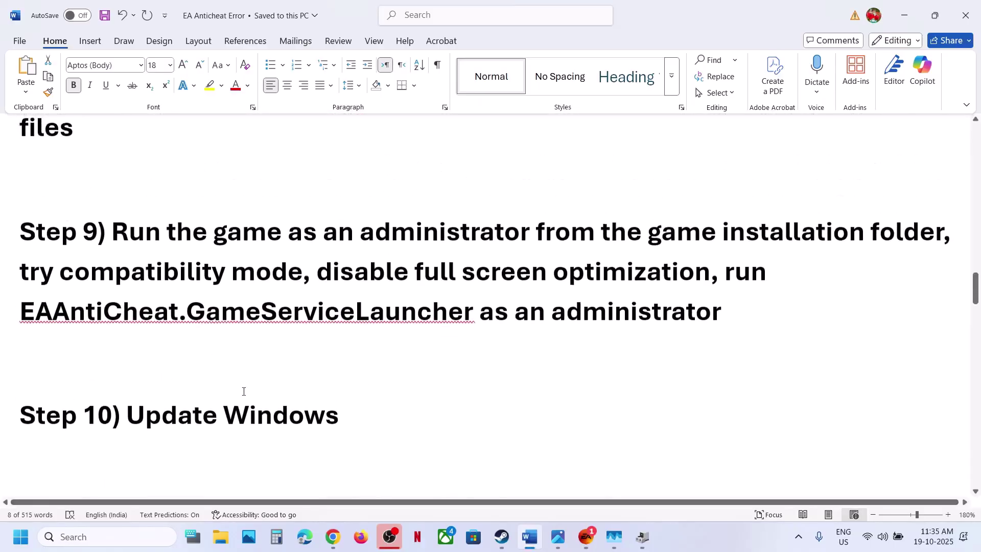
{"action": "left_click_drag", "start_coordinate": [128, 415], "coordinate": [337, 418]}
{"action": "key", "text": "super+i"}
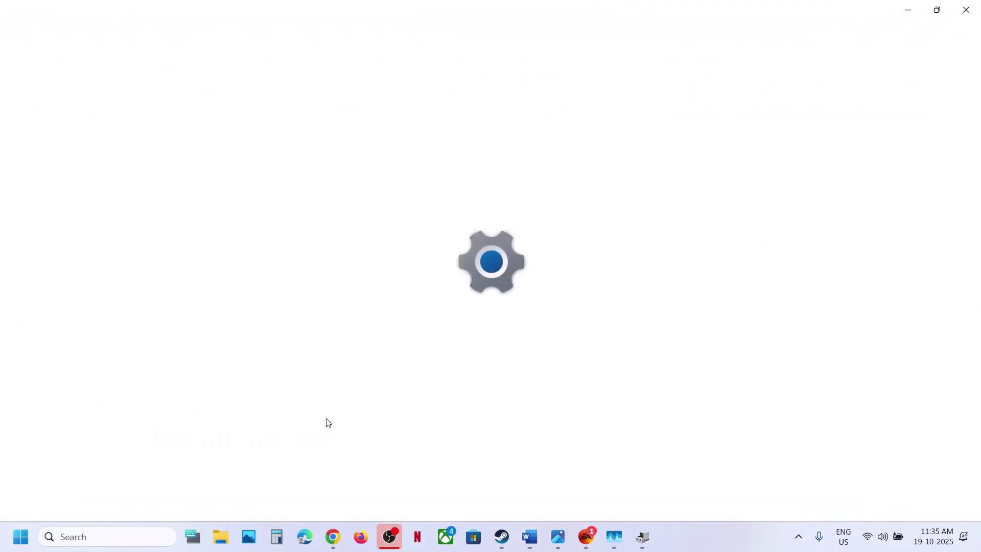
{"action": "left_click", "coordinate": [82, 377]}
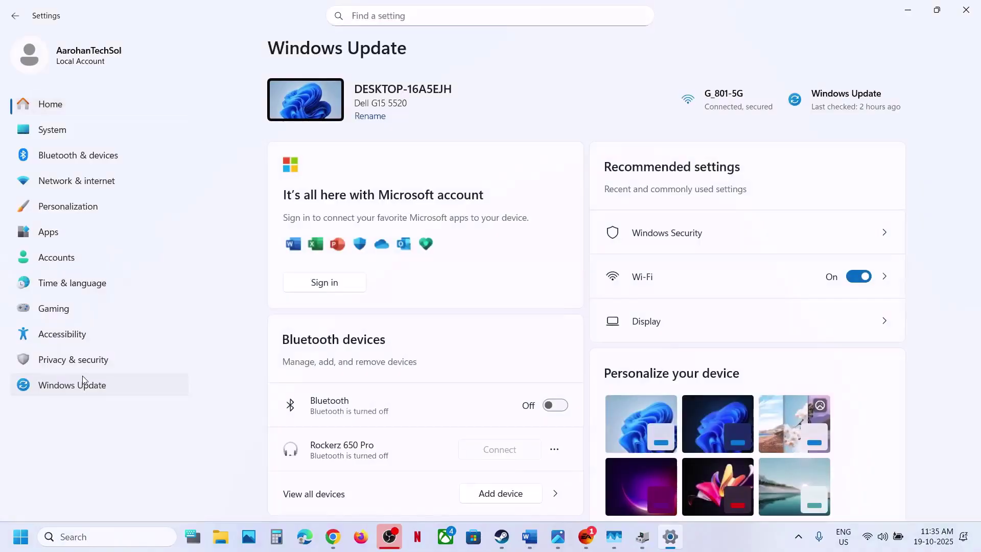
{"action": "left_click", "coordinate": [863, 117]}
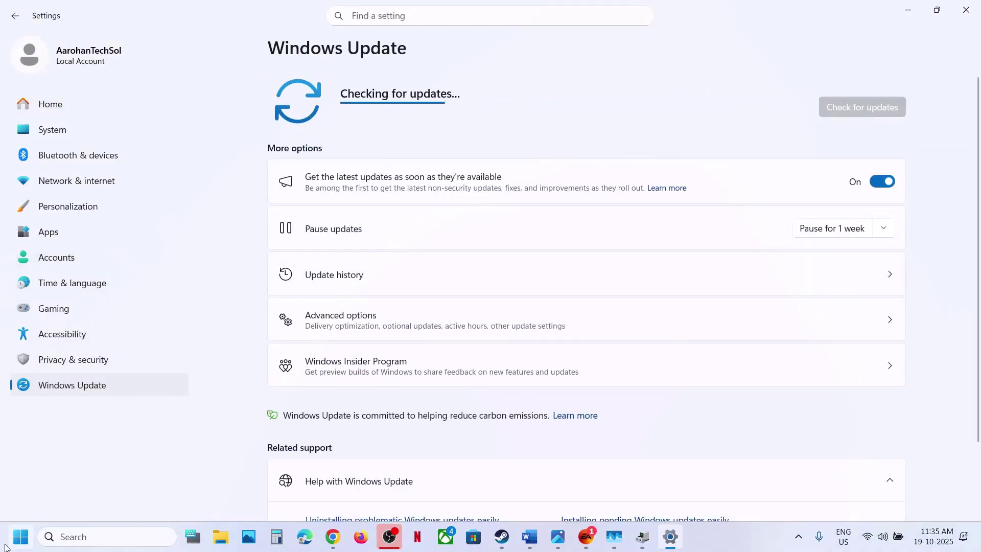
Look over the restart options, then highlight the Word note about a new local admin account
{"action": "left_click", "coordinate": [21, 537]}
{"action": "left_click", "coordinate": [382, 493]}
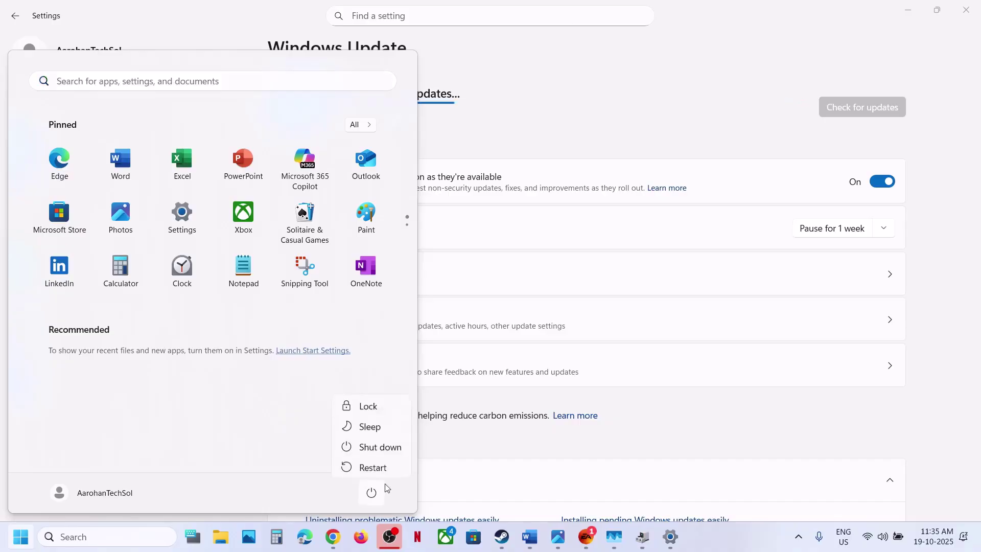
{"action": "left_click", "coordinate": [531, 539]}
{"action": "scroll", "coordinate": [366, 301], "scroll_direction": "down", "scroll_amount": 3}
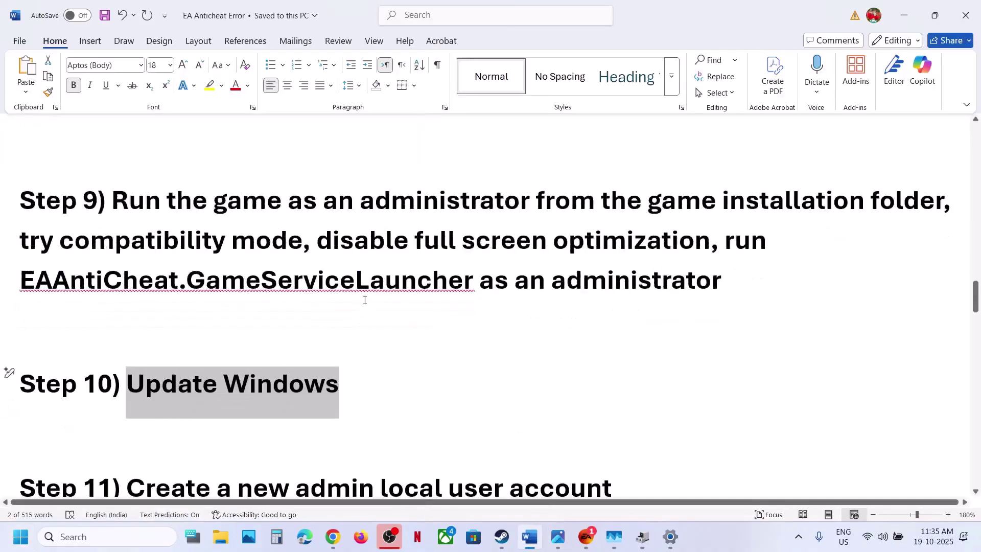
{"action": "scroll", "coordinate": [365, 300], "scroll_direction": "up", "scroll_amount": 1}
{"action": "left_click_drag", "start_coordinate": [237, 394], "coordinate": [612, 394]}
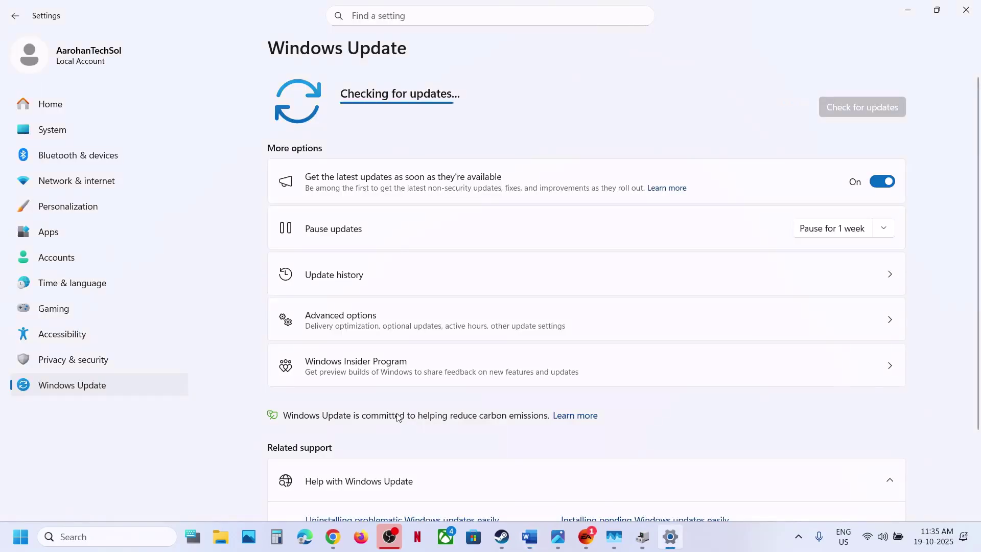
Add a local user 'te' under Other users, without a Microsoft account or sign-in information
{"action": "left_click", "coordinate": [60, 263]}
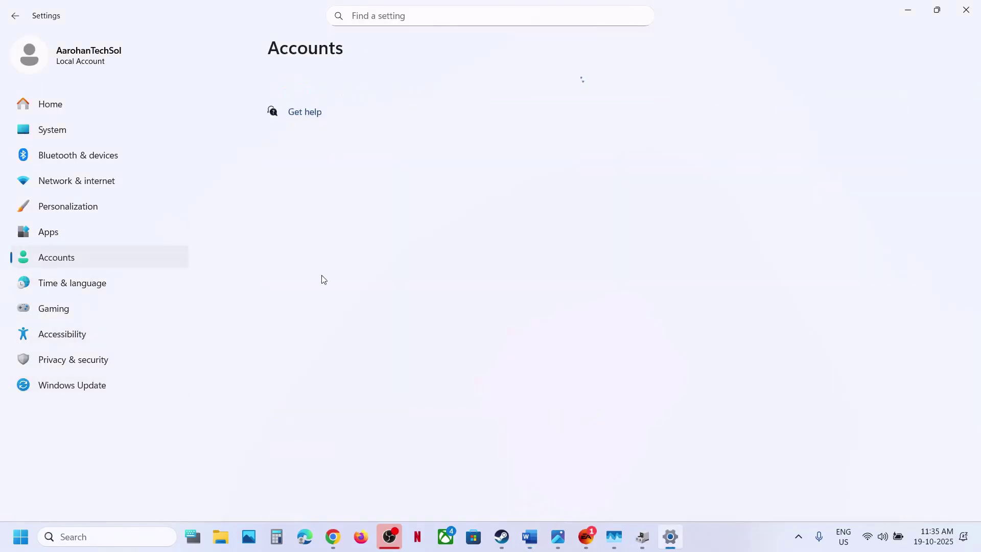
{"action": "scroll", "coordinate": [378, 352], "scroll_direction": "down", "scroll_amount": 3}
{"action": "scroll", "coordinate": [371, 364], "scroll_direction": "down", "scroll_amount": 2}
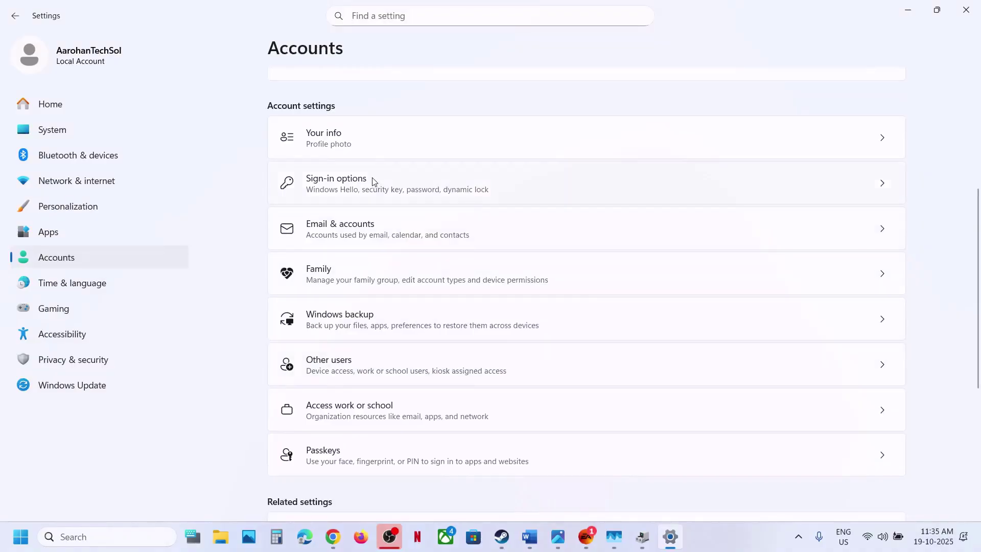
{"action": "left_click", "coordinate": [341, 369]}
{"action": "left_click", "coordinate": [849, 113]}
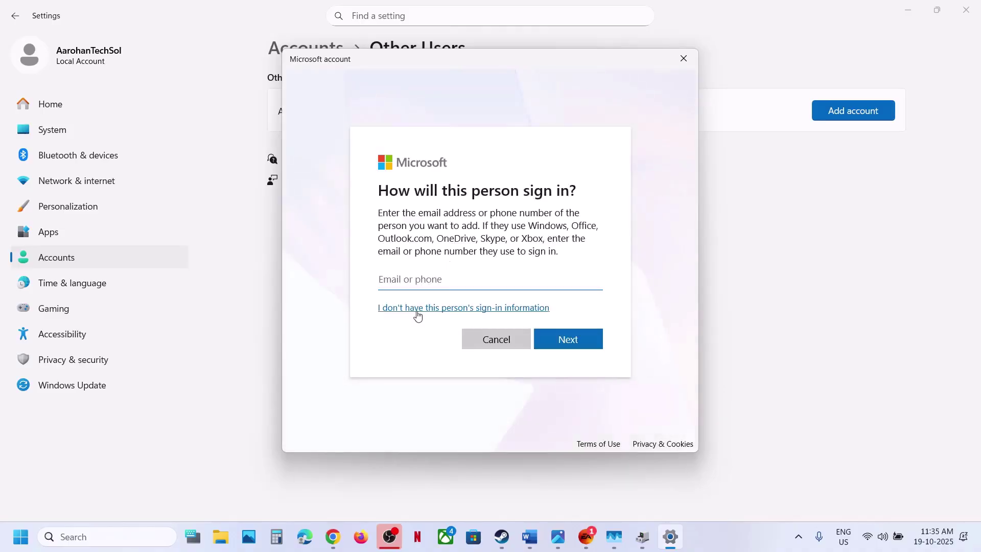
{"action": "left_click", "coordinate": [417, 311]}
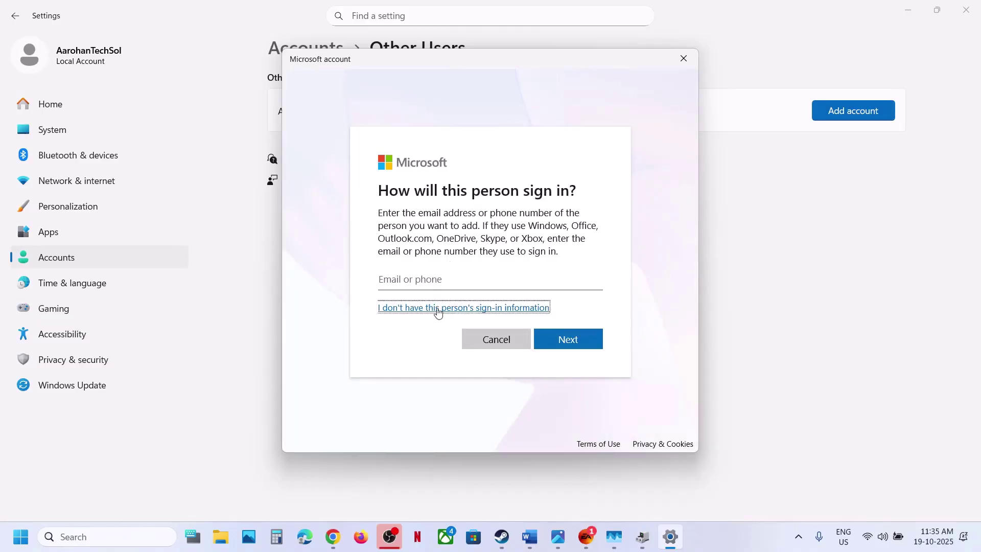
{"action": "left_click", "coordinate": [439, 311]}
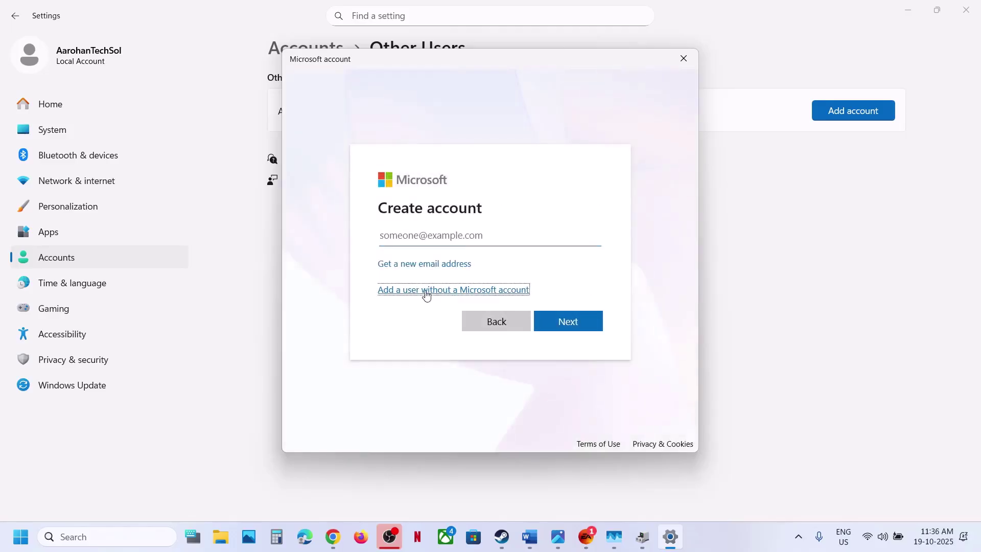
{"action": "left_click", "coordinate": [426, 292]}
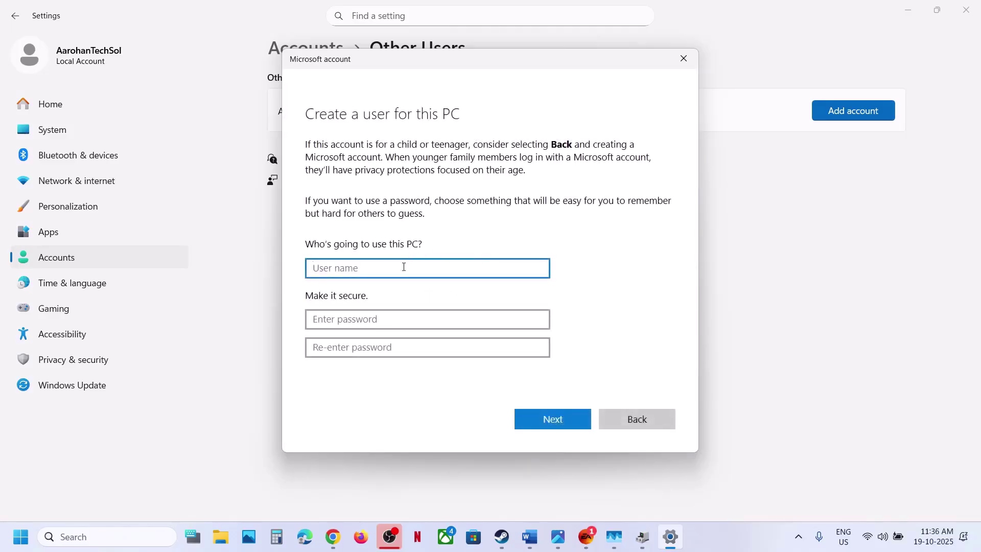
{"action": "type", "text": "test"}
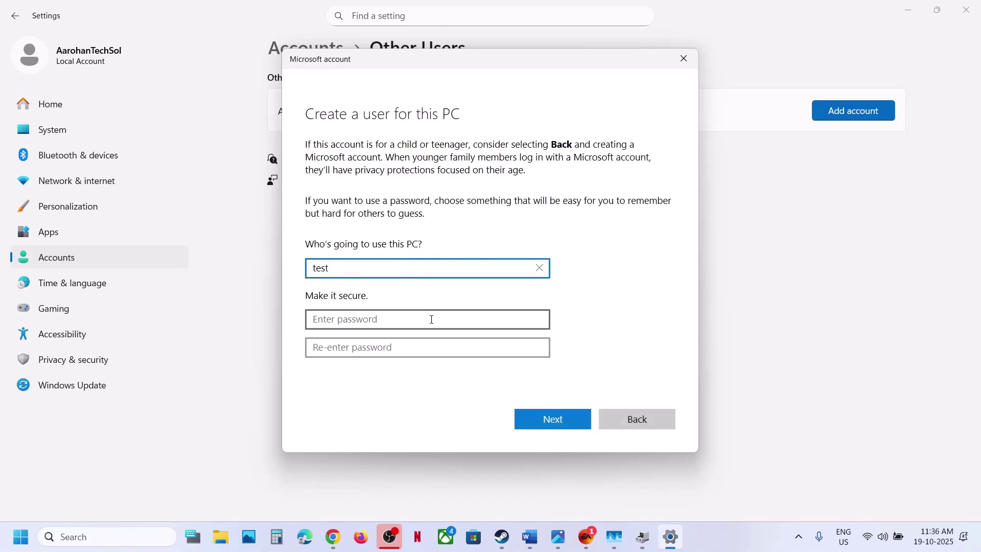
{"action": "left_click", "coordinate": [537, 415]}
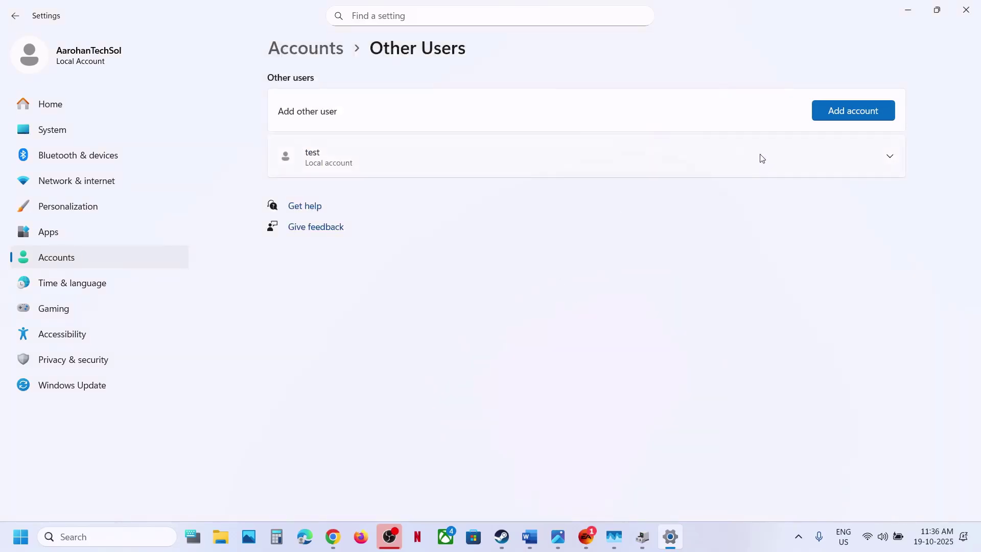
Change the new account's type to Administrator
{"action": "left_click", "coordinate": [761, 157]}
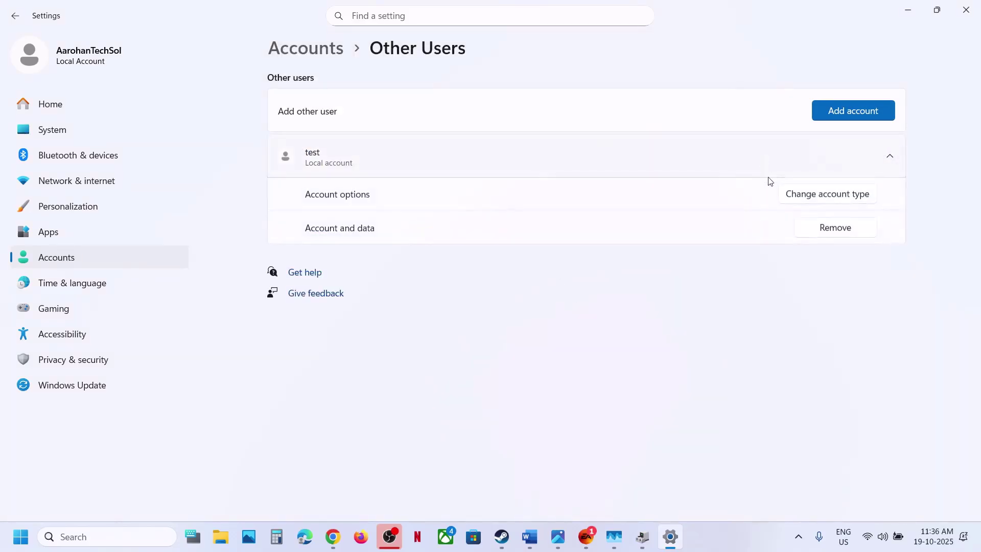
{"action": "left_click", "coordinate": [814, 202]}
{"action": "left_click", "coordinate": [408, 279]}
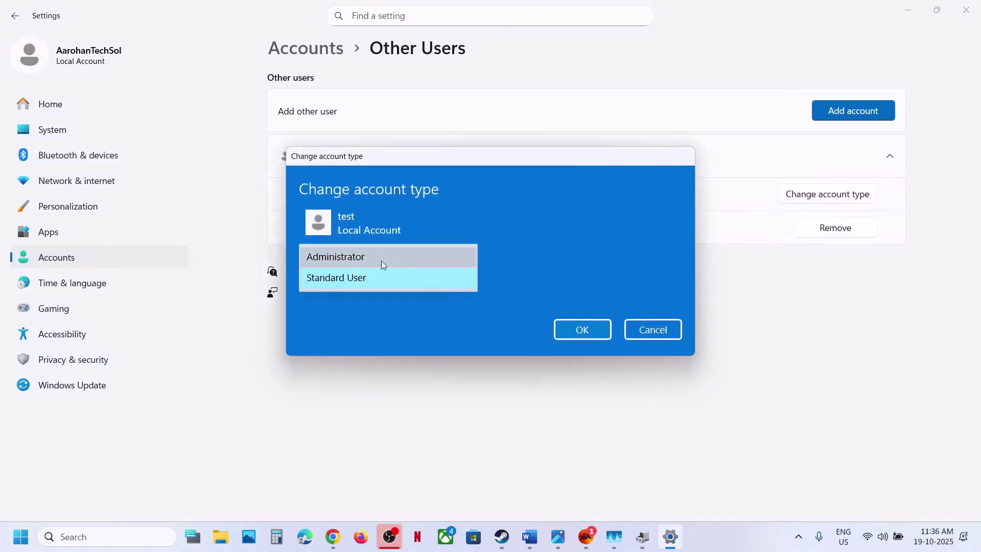
{"action": "left_click", "coordinate": [381, 261]}
{"action": "left_click", "coordinate": [580, 332]}
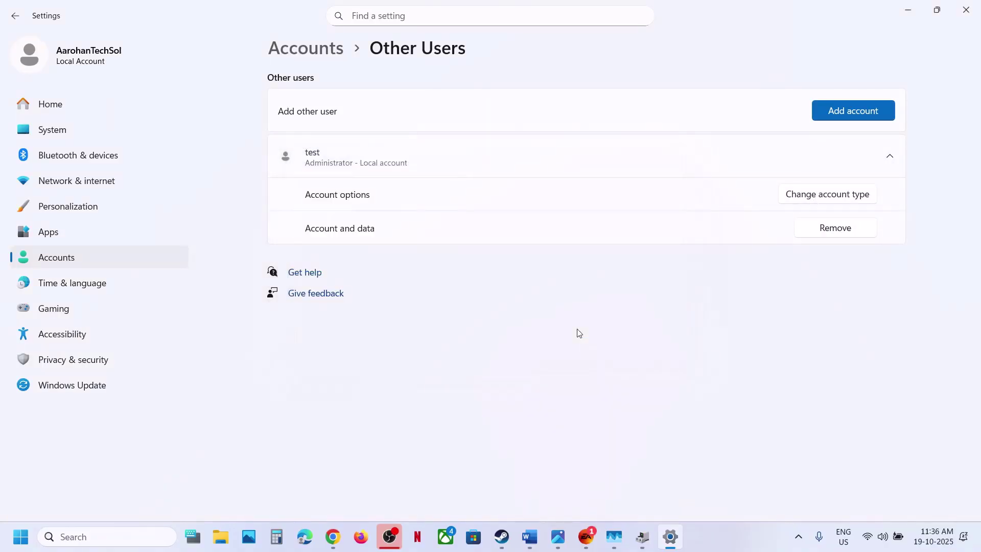
Bring up the Start menu's power options, then dismiss them and return to Settings
{"action": "left_click", "coordinate": [20, 537]}
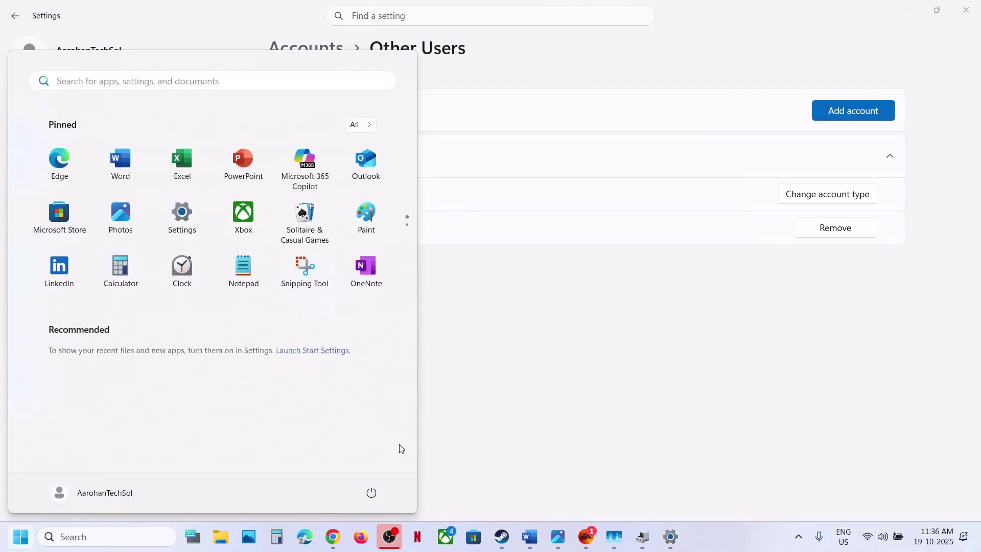
{"action": "left_click", "coordinate": [373, 494]}
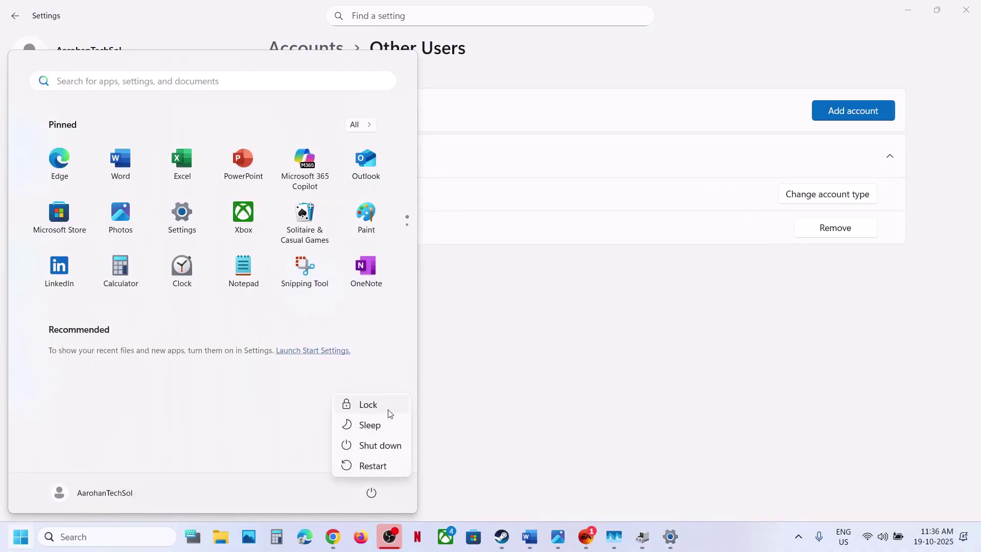
{"action": "left_click", "coordinate": [580, 359]}
{"action": "left_click", "coordinate": [574, 342]}
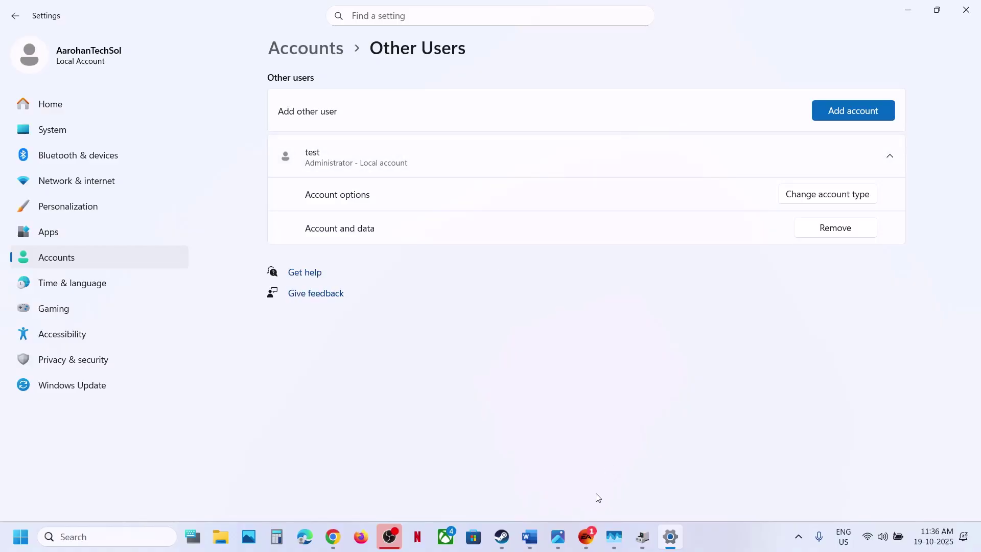
Bring up the EA Anticheat Error notes and highlight the word frostyfix
{"action": "left_click", "coordinate": [530, 537]}
{"action": "scroll", "coordinate": [374, 315], "scroll_direction": "down", "scroll_amount": 3}
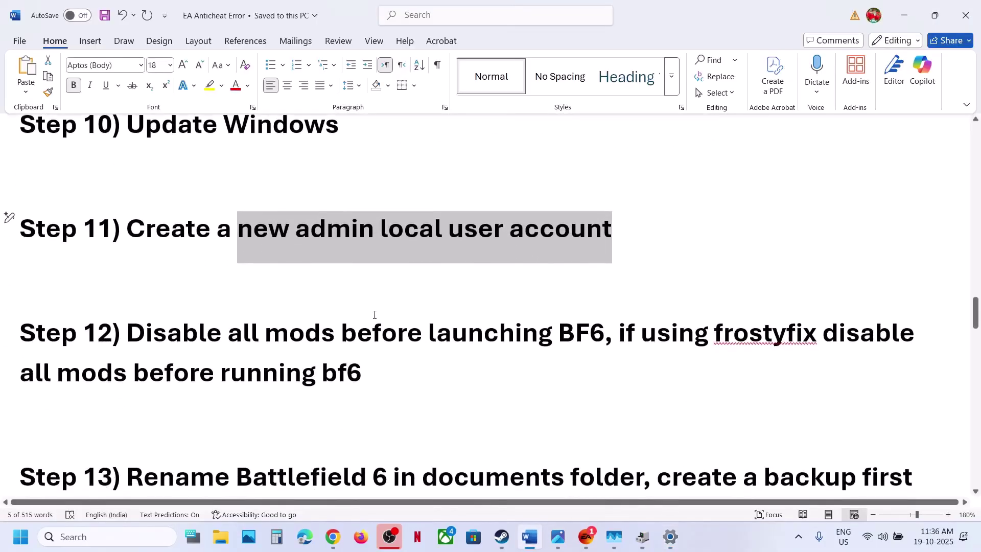
{"action": "scroll", "coordinate": [374, 313], "scroll_direction": "up", "scroll_amount": 1}
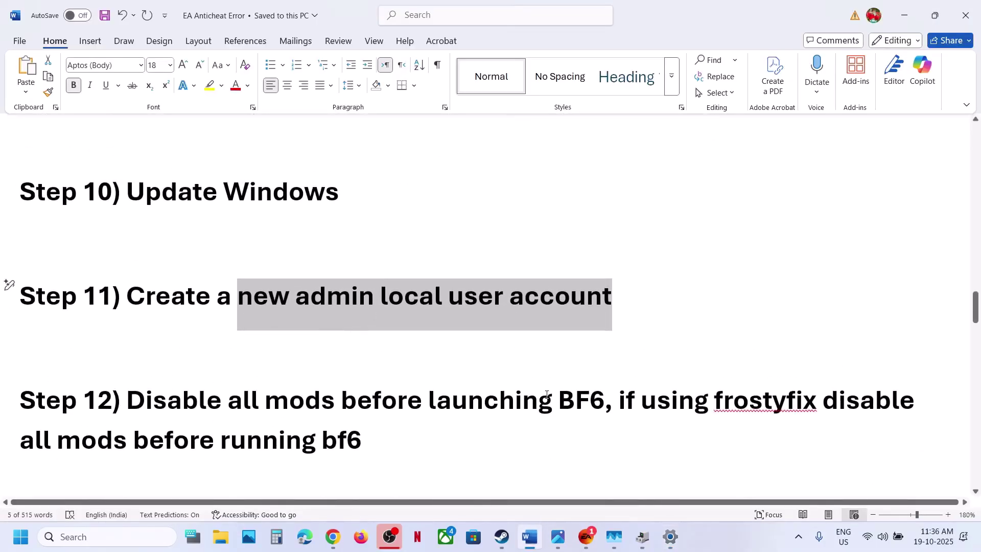
{"action": "double_click", "coordinate": [731, 402]}
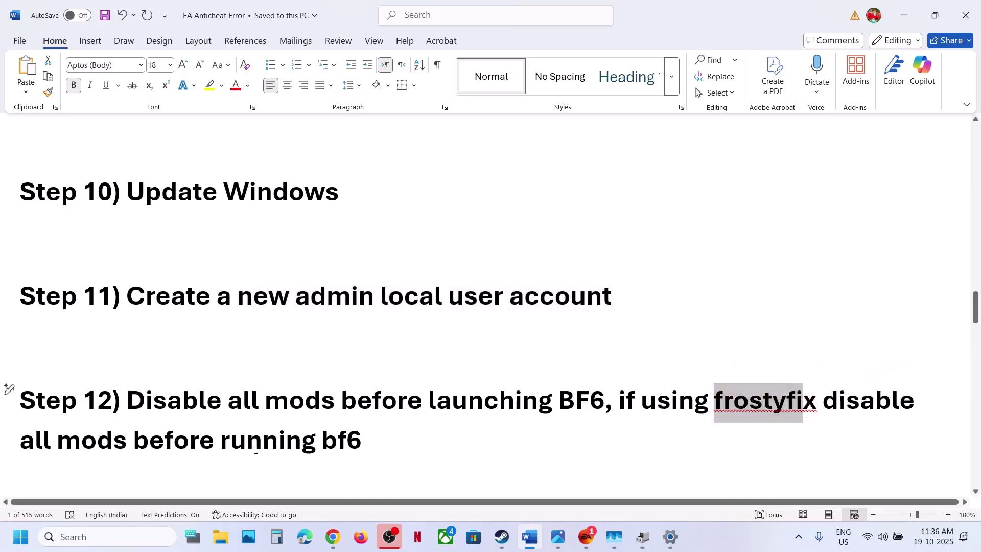
{"action": "left_click_drag", "start_coordinate": [152, 438], "coordinate": [385, 440]}
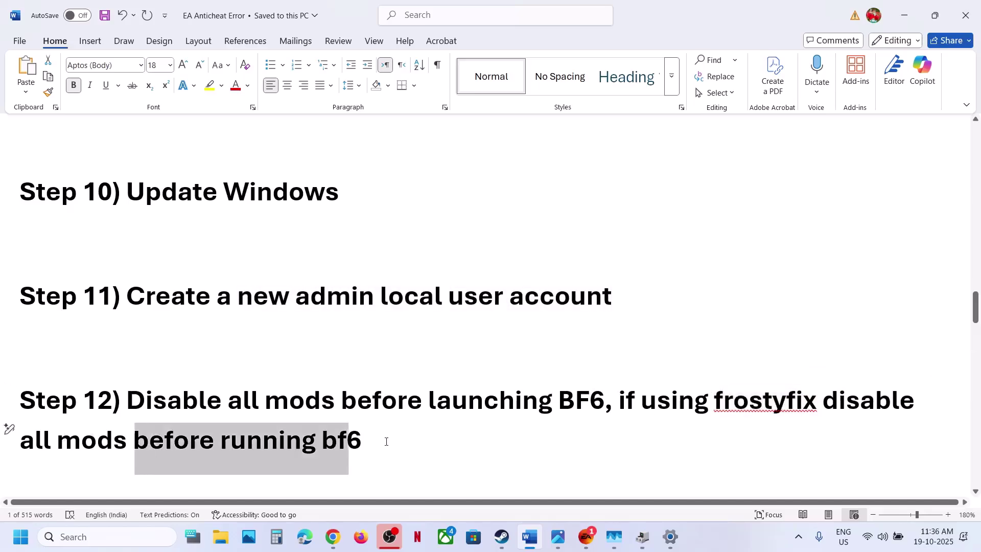
{"action": "left_click", "coordinate": [385, 442]}
Scroll to Step 13 and highlight the instruction to rename the Battlefield 6 folder
{"action": "scroll", "coordinate": [386, 441], "scroll_direction": "down", "scroll_amount": 2}
{"action": "scroll", "coordinate": [387, 441], "scroll_direction": "down", "scroll_amount": 2}
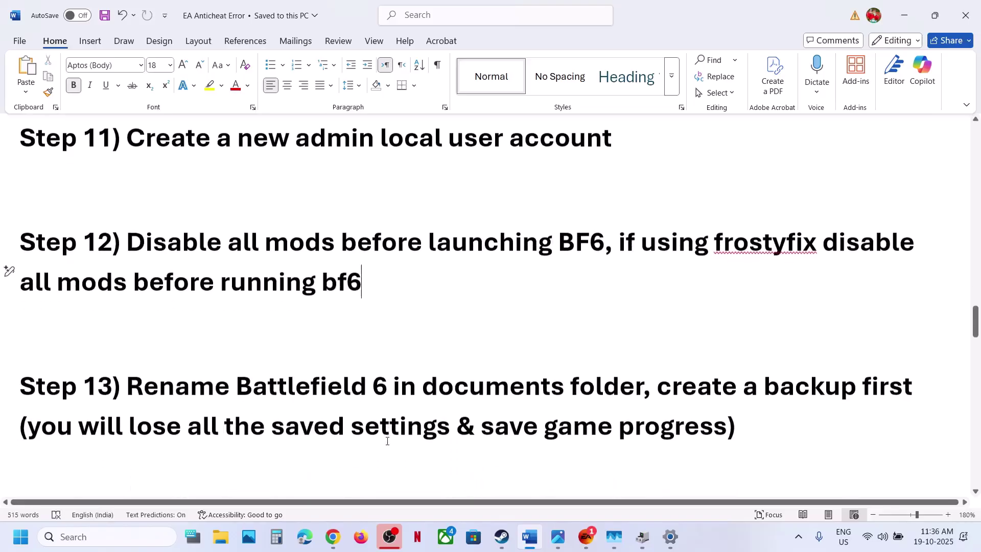
{"action": "left_click_drag", "start_coordinate": [177, 358], "coordinate": [415, 361]}
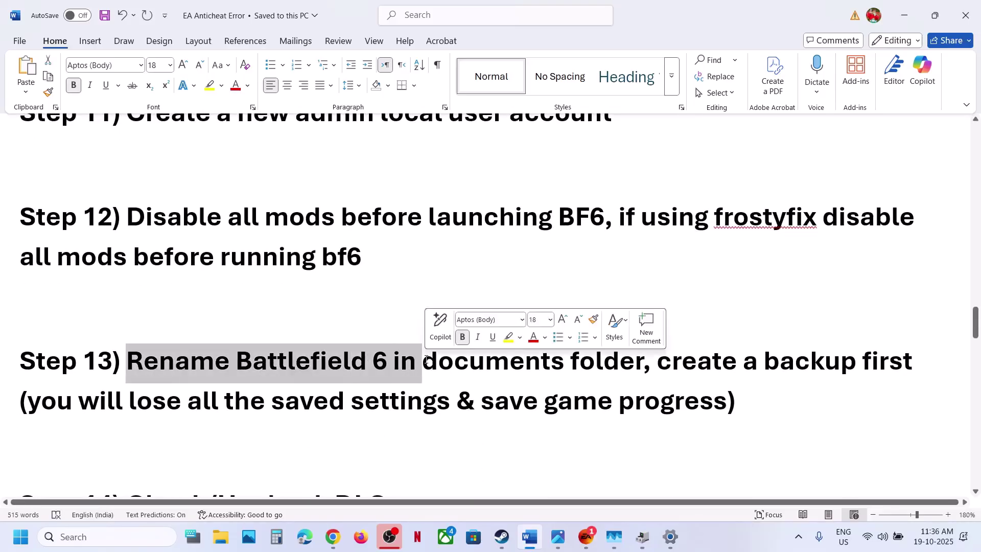
{"action": "left_click", "coordinate": [230, 546]}
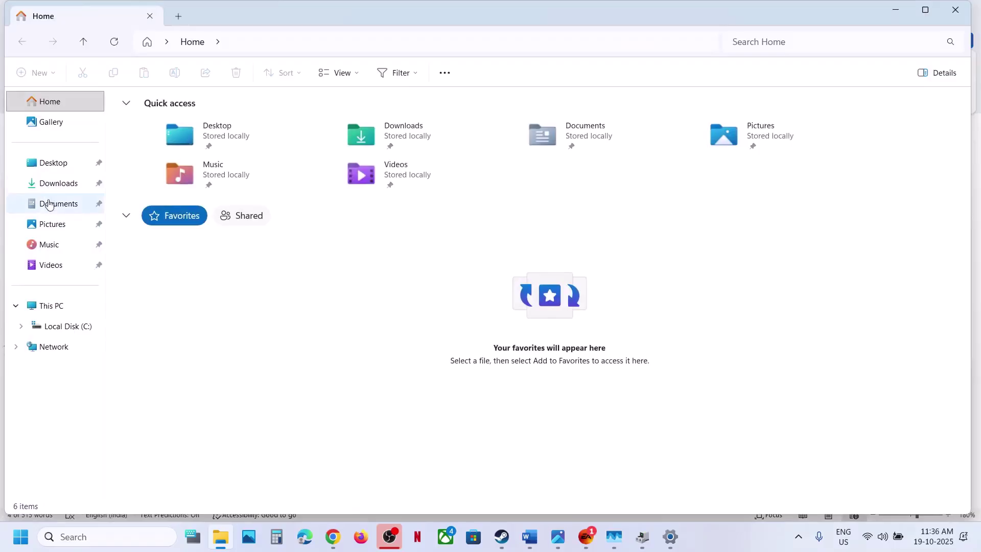
Copy the Battlefield 6 folder from Documents and paste a backup onto the desktop
{"action": "left_click", "coordinate": [50, 204]}
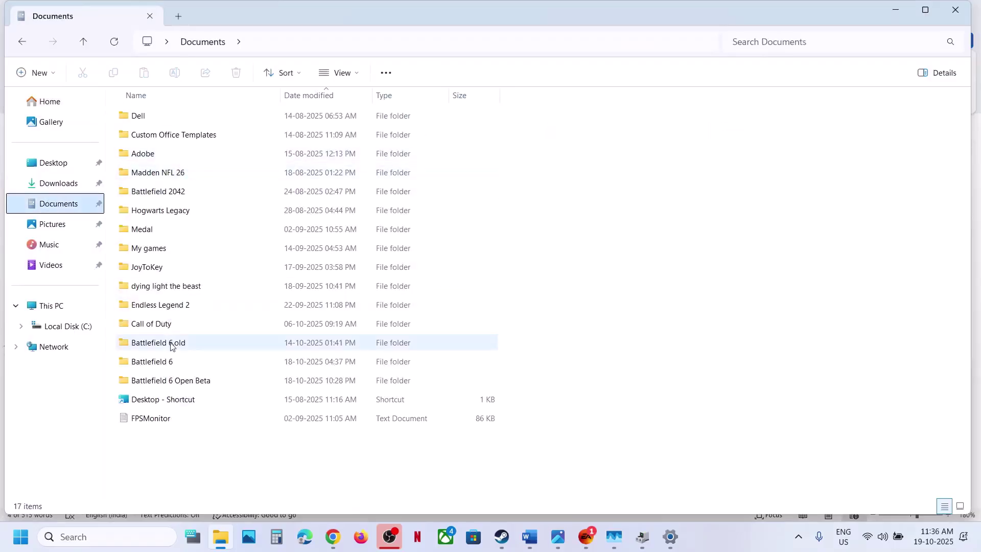
{"action": "left_click", "coordinate": [172, 363]}
{"action": "right_click", "coordinate": [171, 363]}
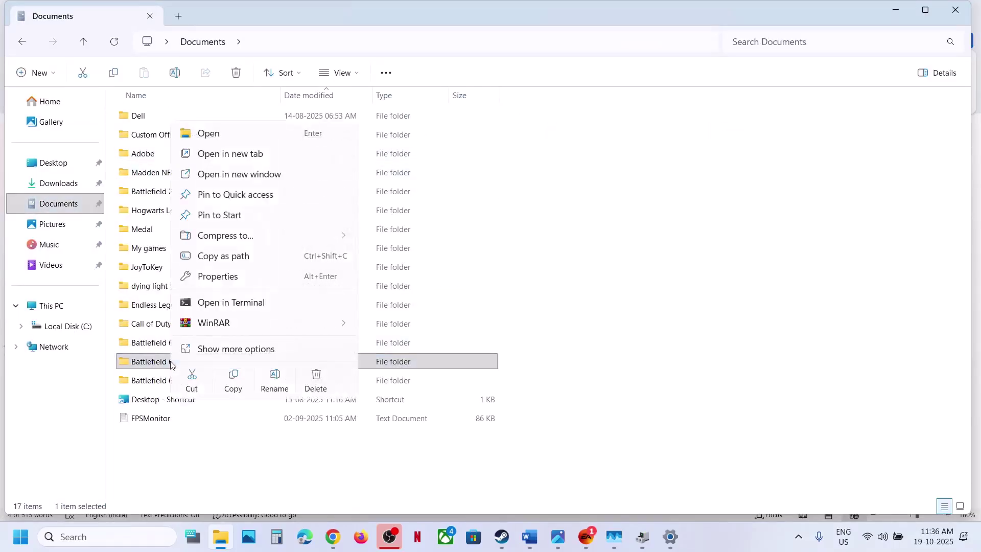
{"action": "left_click", "coordinate": [98, 373]}
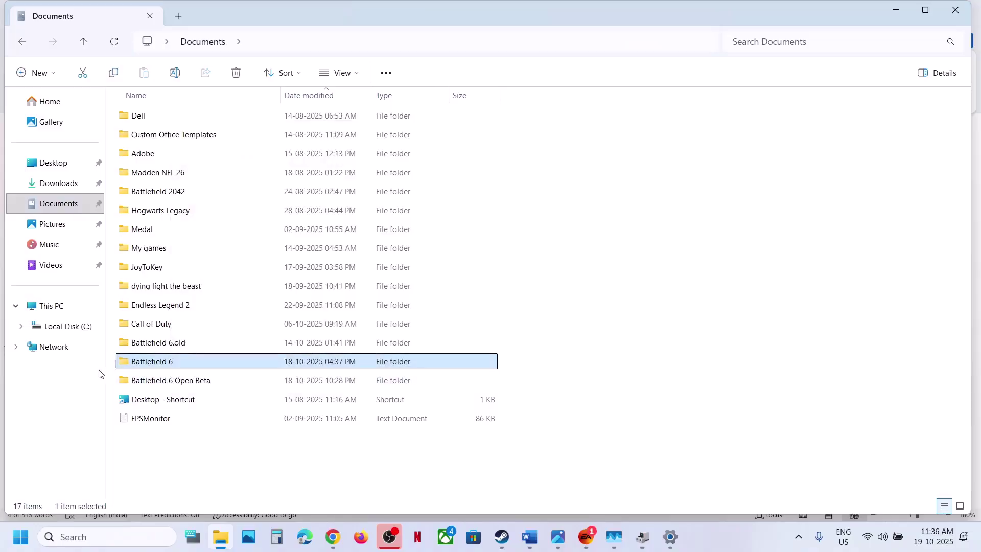
{"action": "right_click", "coordinate": [174, 367]}
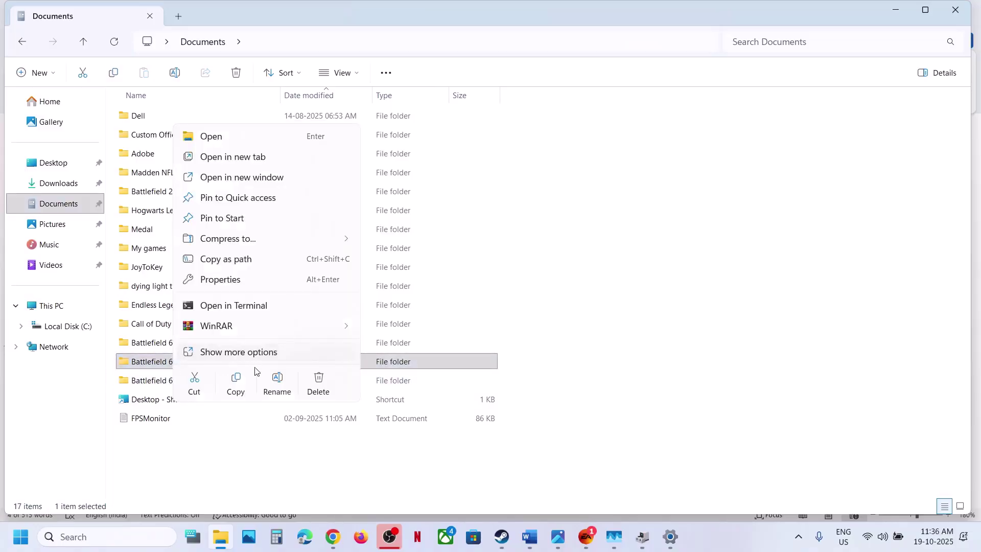
{"action": "left_click", "coordinate": [236, 381]}
{"action": "key", "text": "super+d"}
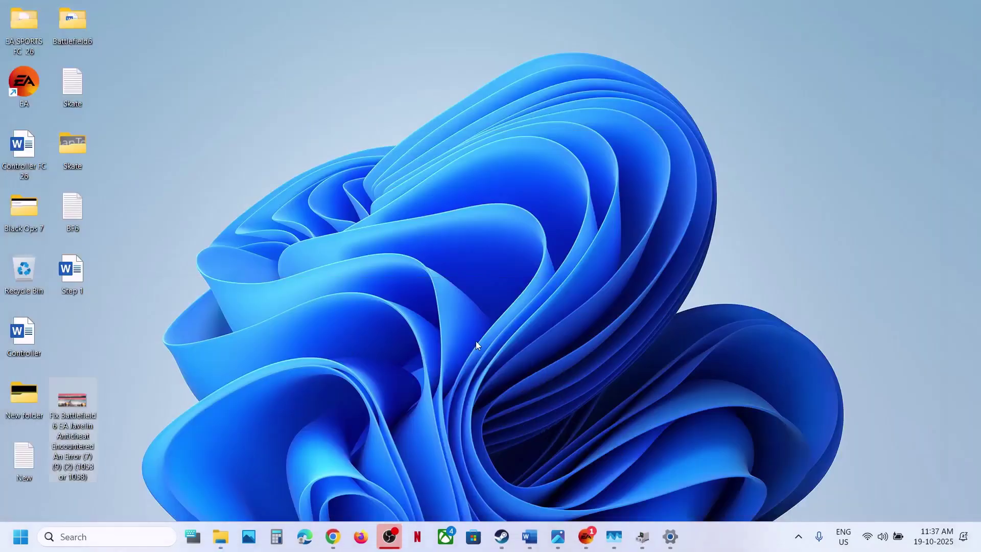
{"action": "left_click", "coordinate": [526, 309]}
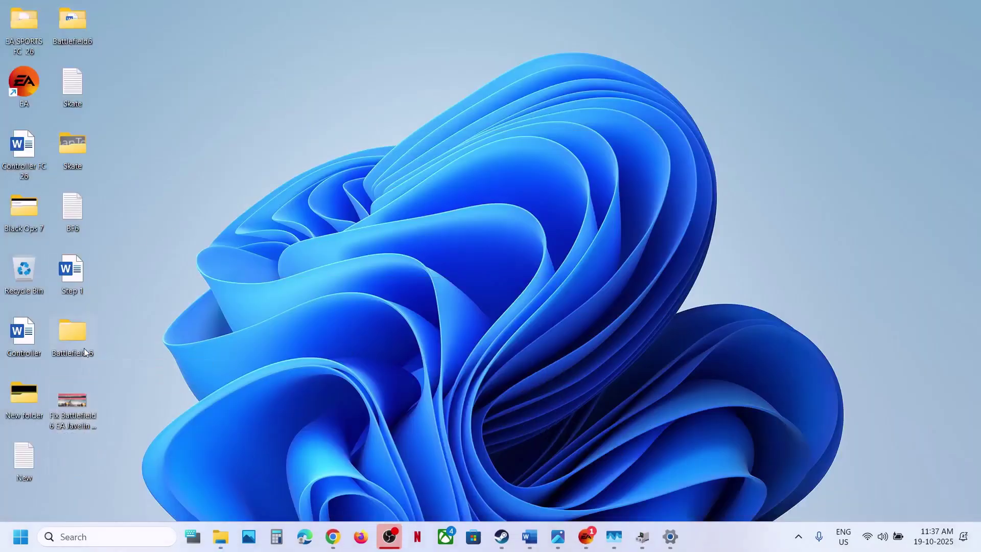
{"action": "key", "text": "ctrl+v"}
Try renaming Battlefield 6 to Battlefield 6.old, declining the merge with the existing Battlefield 6.old
{"action": "left_click", "coordinate": [227, 537]}
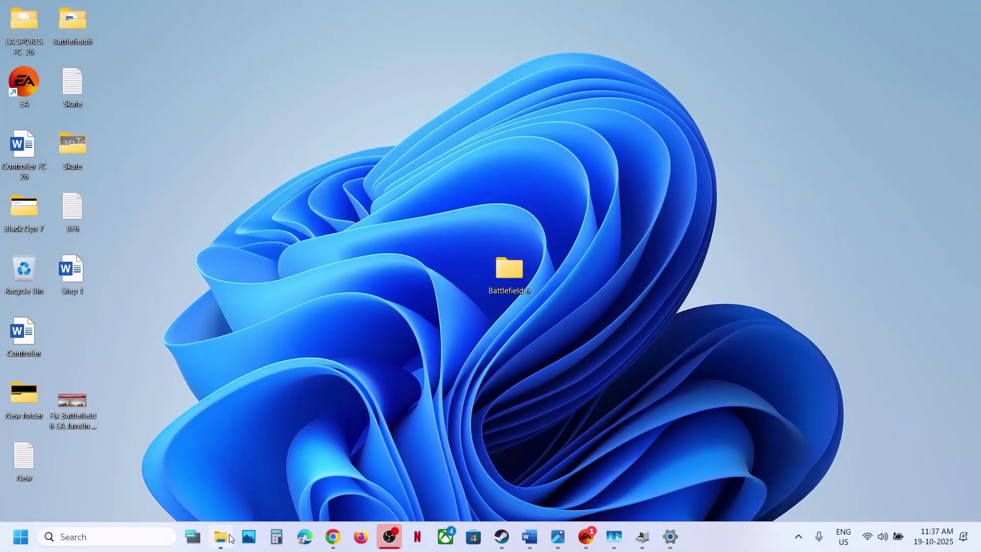
{"action": "right_click", "coordinate": [173, 369]}
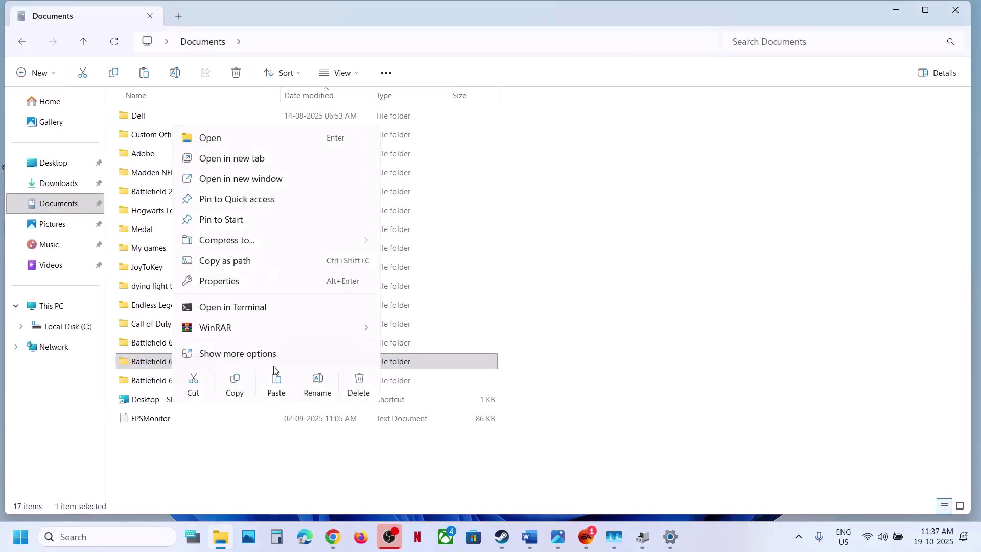
{"action": "left_click", "coordinate": [317, 381]}
{"action": "left_click", "coordinate": [188, 358]}
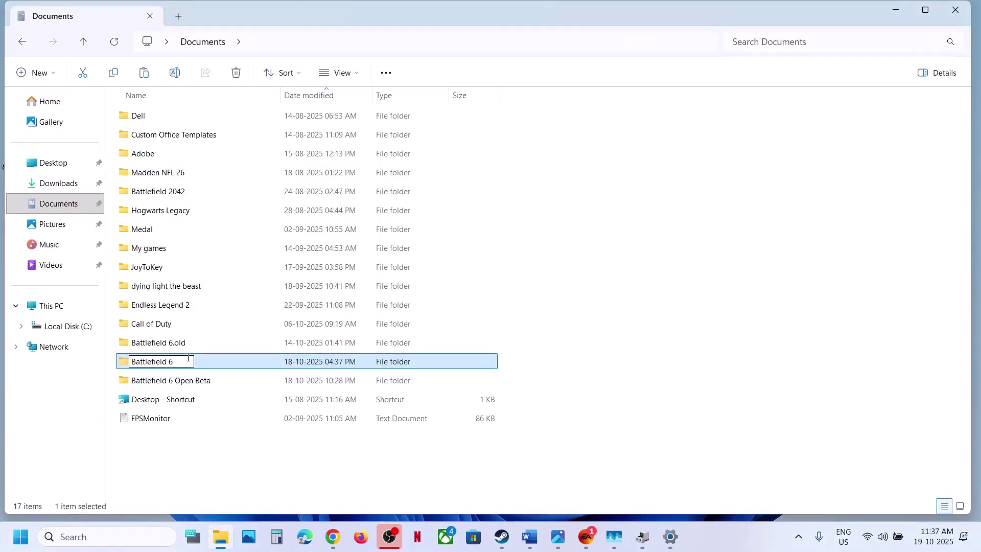
{"action": "left_click", "coordinate": [210, 467]}
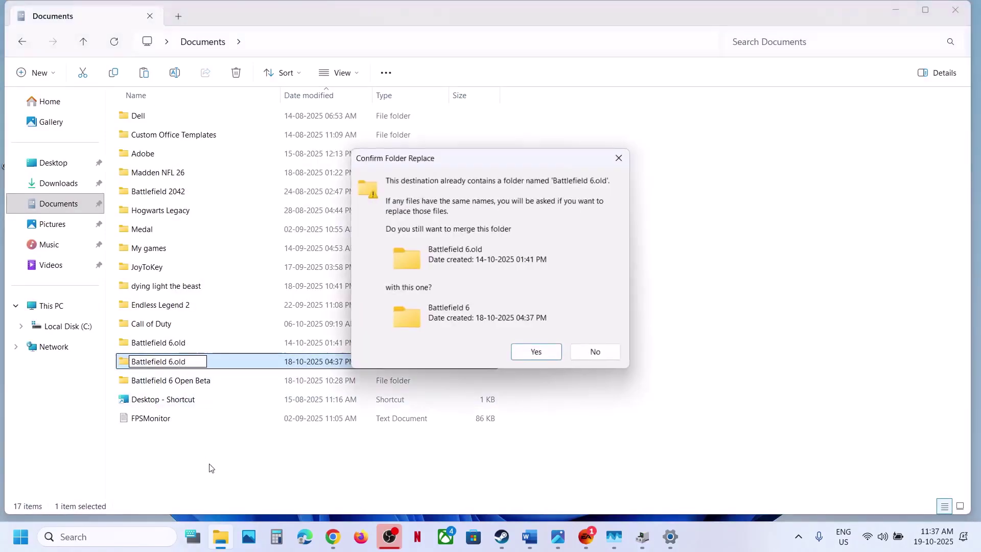
{"action": "left_click", "coordinate": [587, 357]}
{"action": "left_click", "coordinate": [179, 346]}
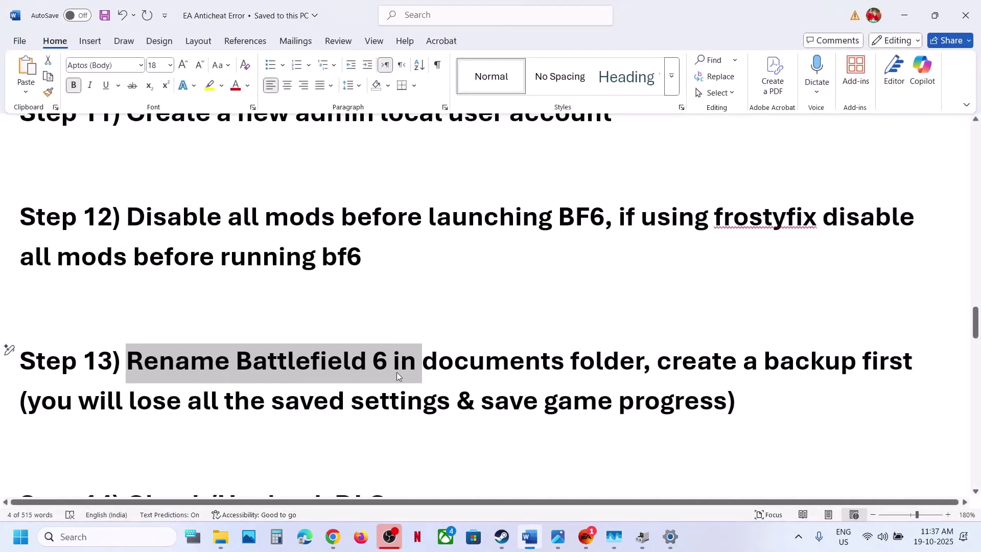
{"action": "scroll", "coordinate": [398, 376], "scroll_direction": "down", "scroll_amount": 3}
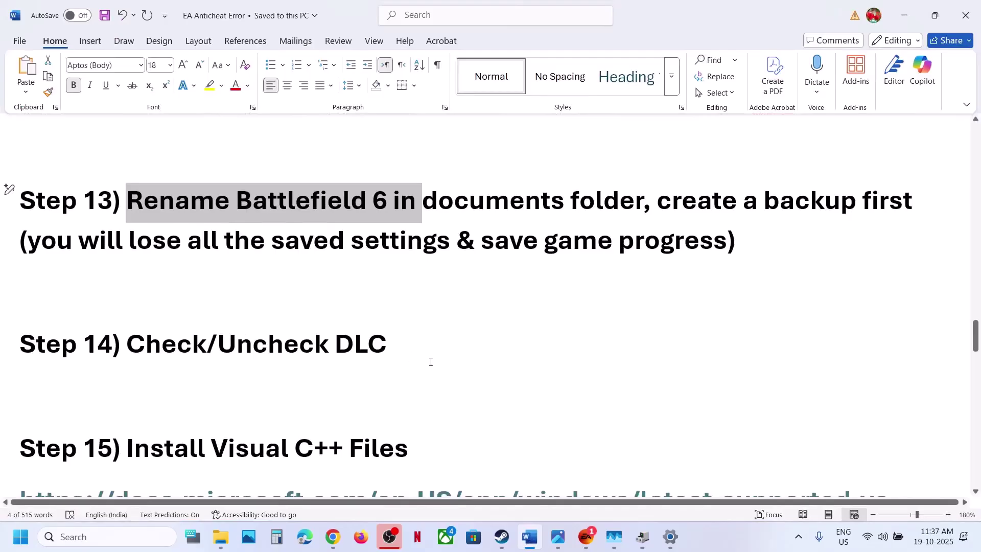
Check Call of Duty®'s 13 DLC in Steam, then launch Battlefield 6 from the library
{"action": "left_click", "coordinate": [501, 537]}
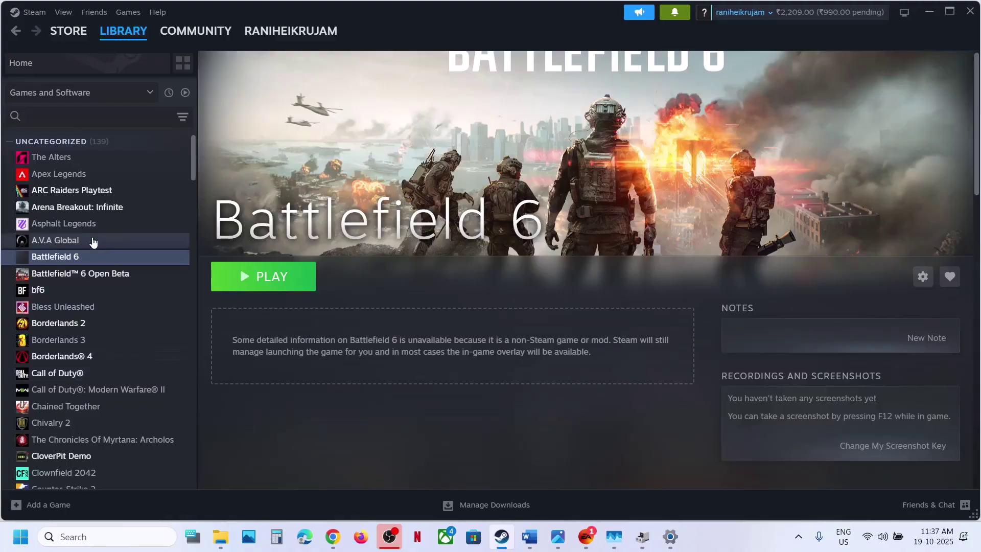
{"action": "left_click", "coordinate": [73, 372]}
{"action": "scroll", "coordinate": [808, 358], "scroll_direction": "down", "scroll_amount": 5}
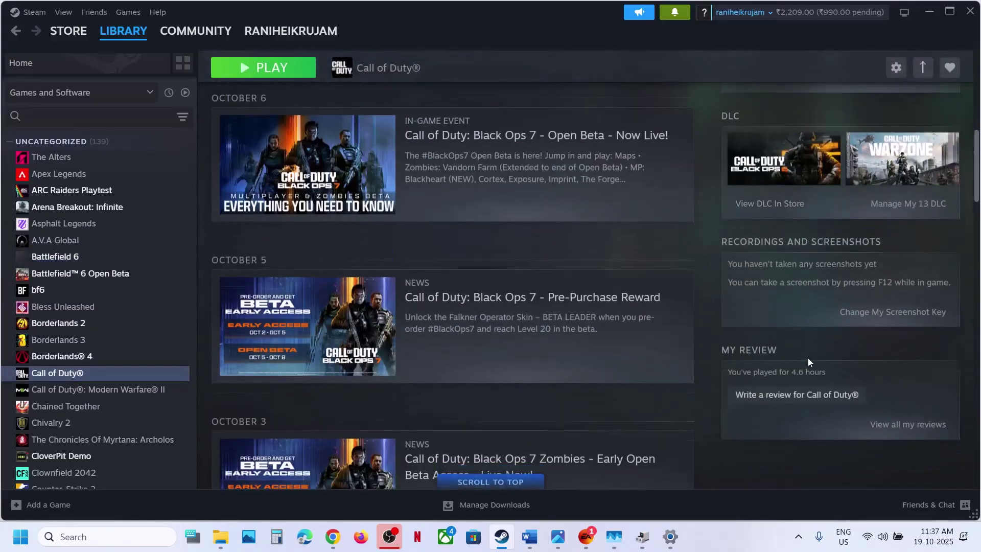
{"action": "scroll", "coordinate": [808, 358], "scroll_direction": "up", "scroll_amount": 1}
{"action": "scroll", "coordinate": [808, 358], "scroll_direction": "up", "scroll_amount": 2}
{"action": "scroll", "coordinate": [917, 272], "scroll_direction": "down", "scroll_amount": 1}
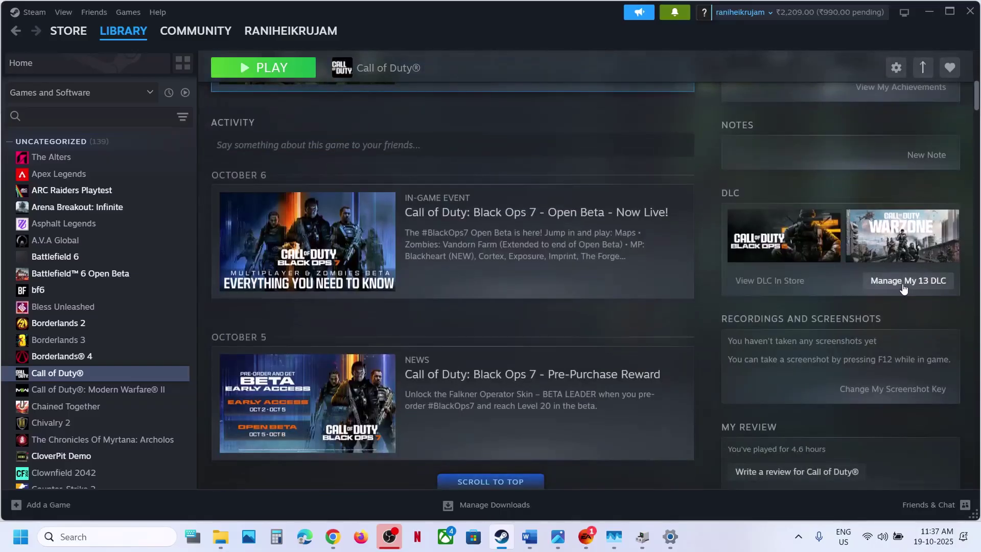
{"action": "left_click", "coordinate": [903, 284]}
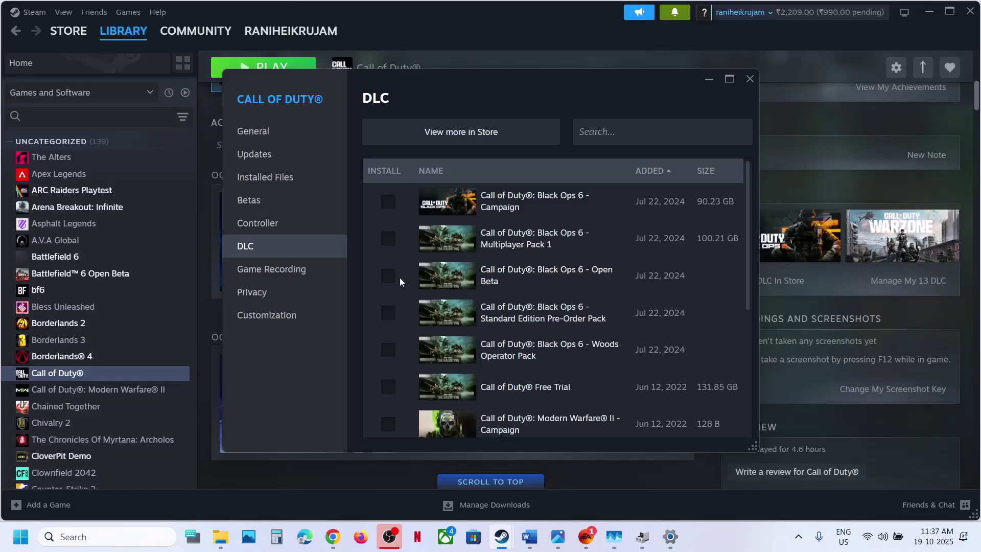
{"action": "left_click", "coordinate": [749, 78]}
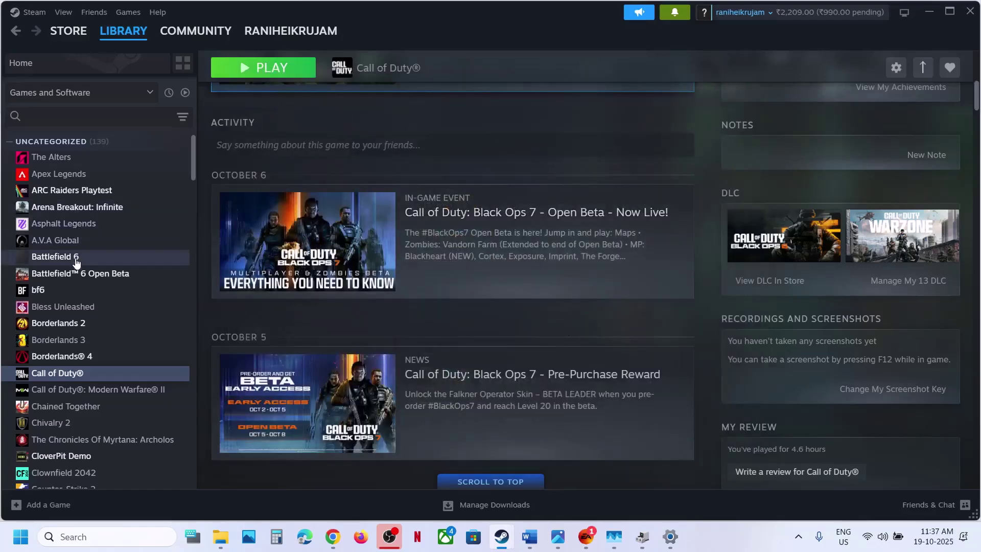
{"action": "double_click", "coordinate": [76, 260]}
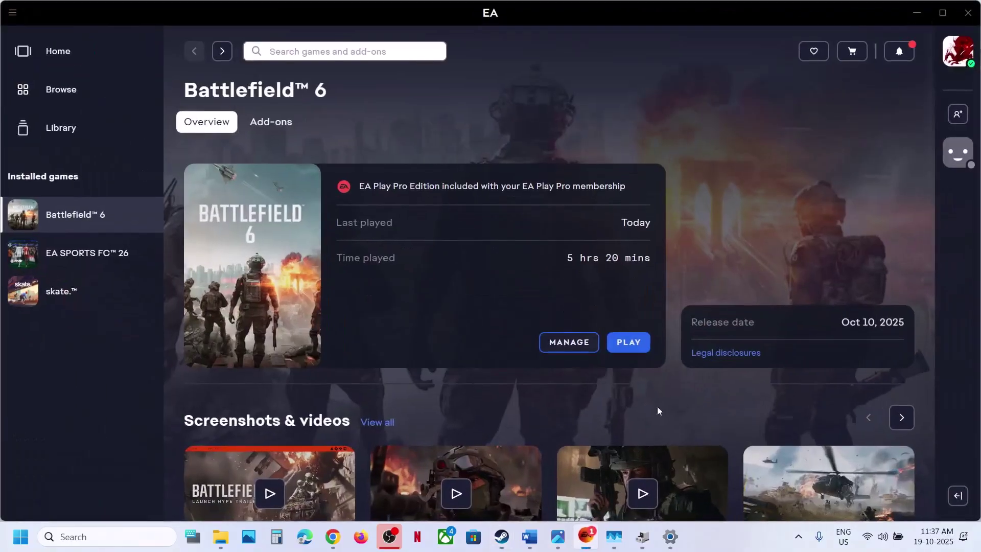
{"action": "left_click", "coordinate": [567, 343]}
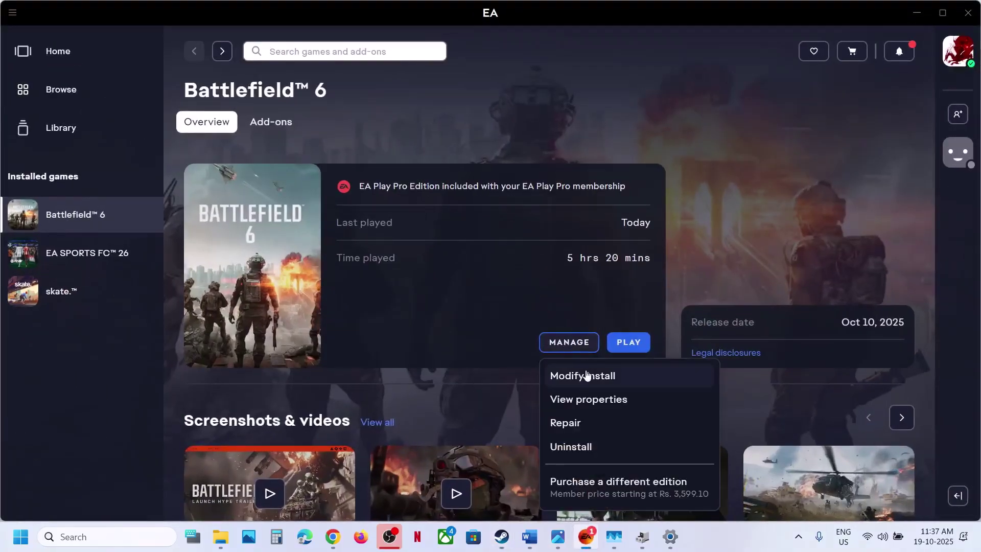
{"action": "left_click", "coordinate": [586, 375]}
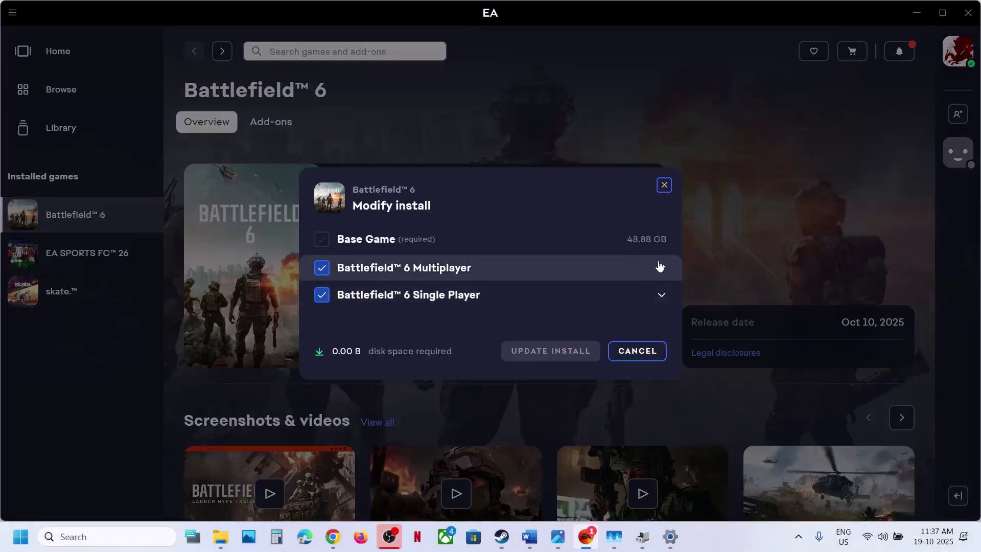
{"action": "left_click", "coordinate": [660, 268]}
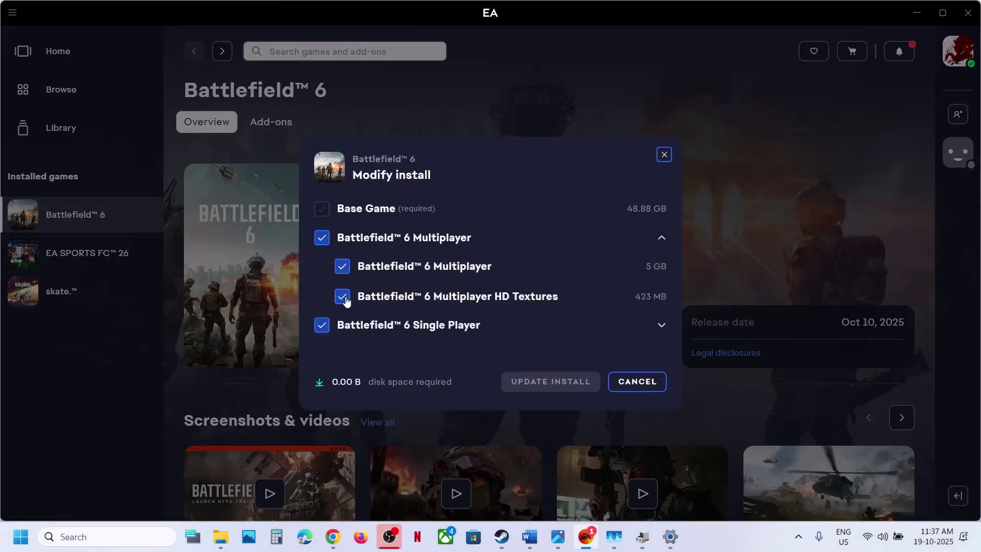
{"action": "left_click", "coordinate": [659, 326]}
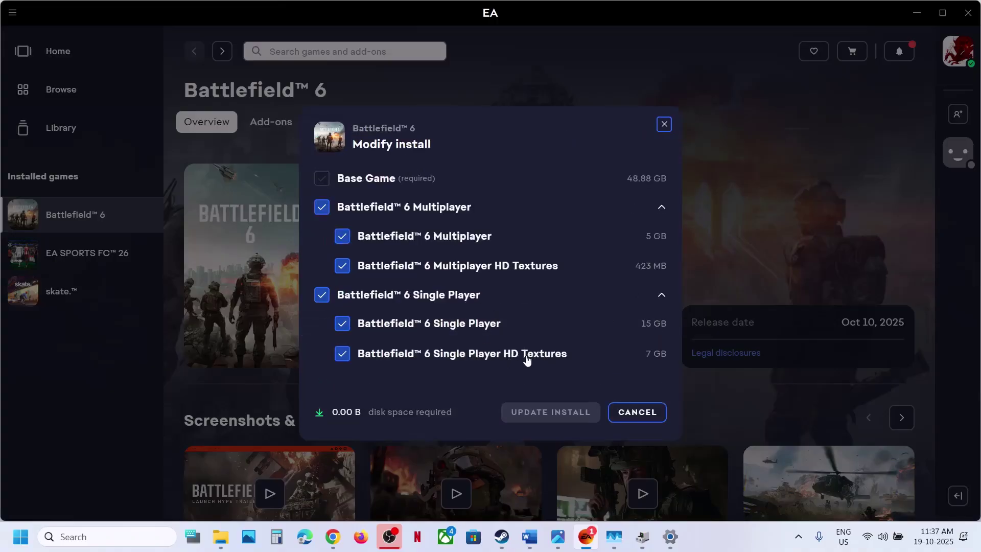
{"action": "left_click", "coordinate": [625, 415]}
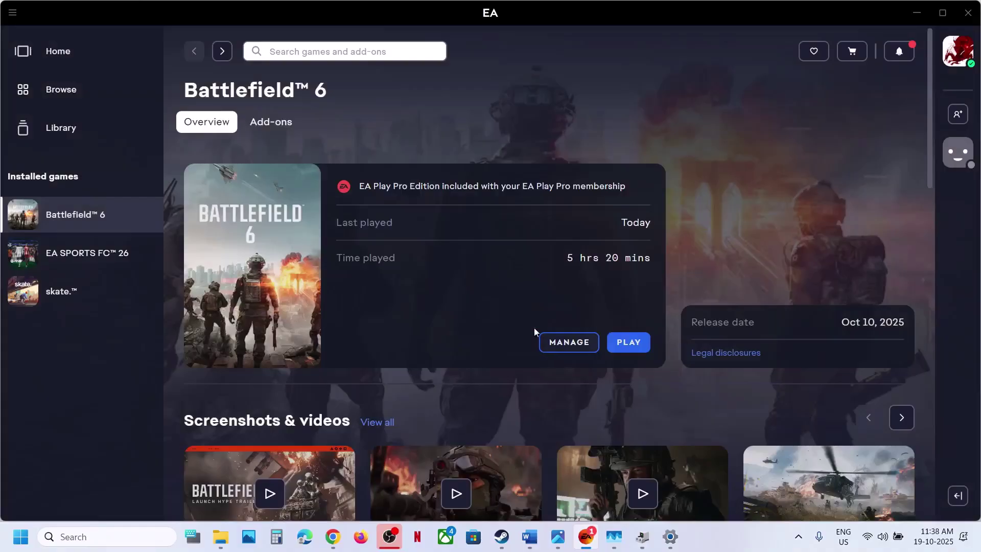
Follow the Step 15 Visual C++ link from Word and click the x86 vc_redist download in Chrome
{"action": "left_click", "coordinate": [530, 537]}
{"action": "scroll", "coordinate": [358, 344], "scroll_direction": "down", "scroll_amount": 3}
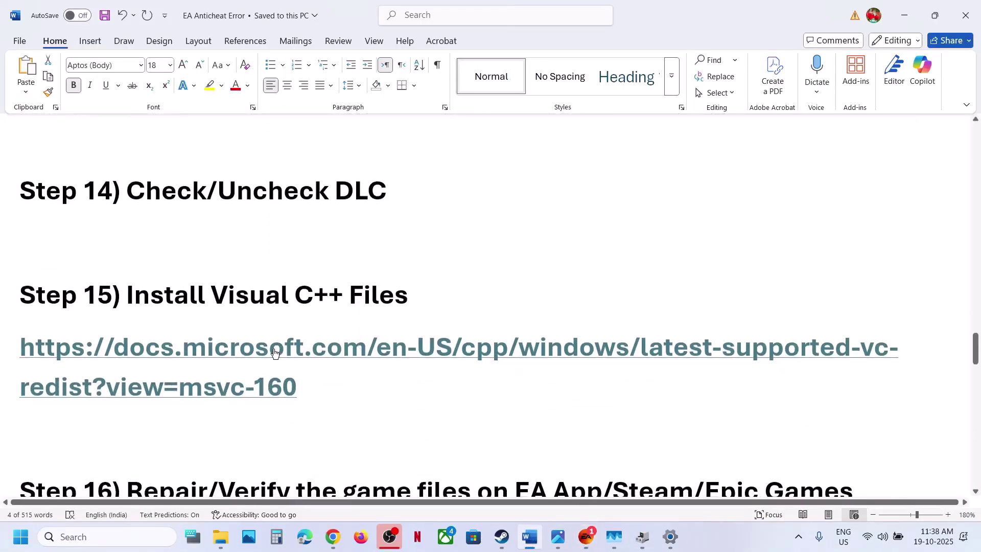
{"action": "left_click", "coordinate": [274, 353], "text": "ctrl"}
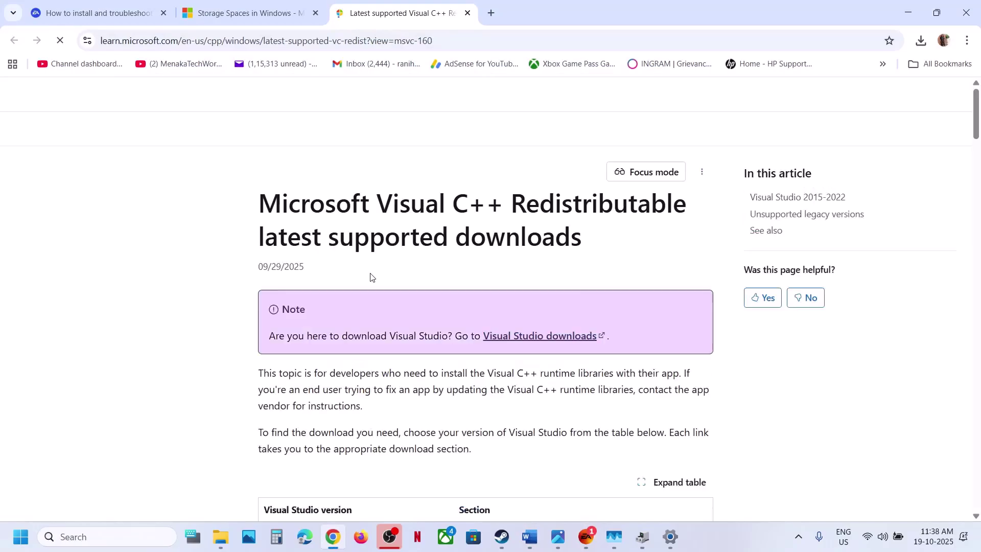
{"action": "scroll", "coordinate": [428, 391], "scroll_direction": "down", "scroll_amount": 10}
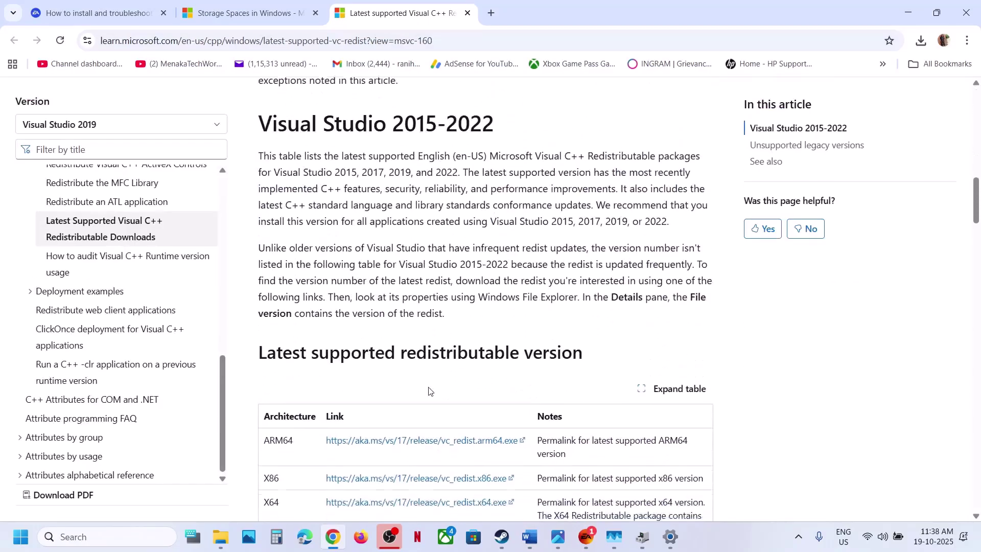
{"action": "scroll", "coordinate": [429, 391], "scroll_direction": "down", "scroll_amount": 5}
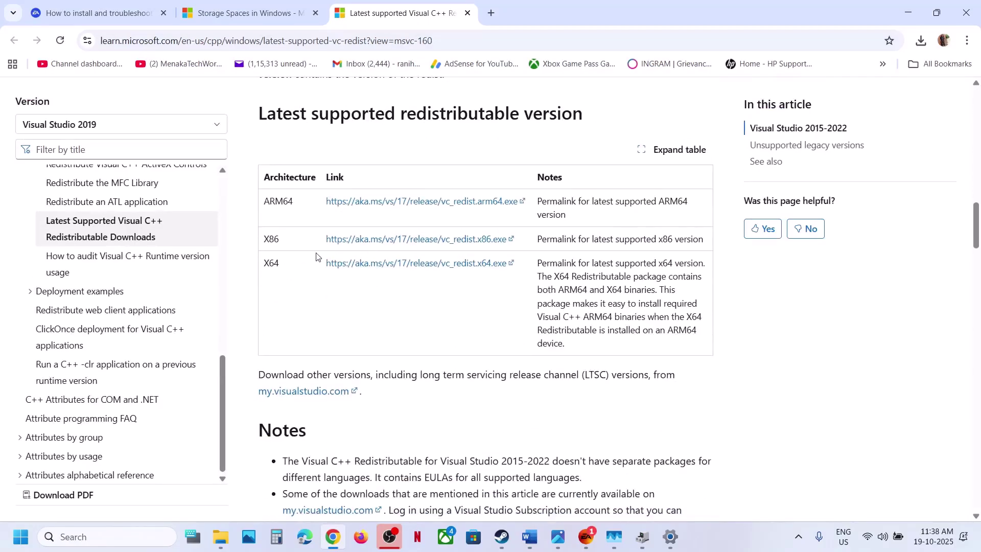
{"action": "left_click_drag", "start_coordinate": [269, 239], "coordinate": [492, 263]}
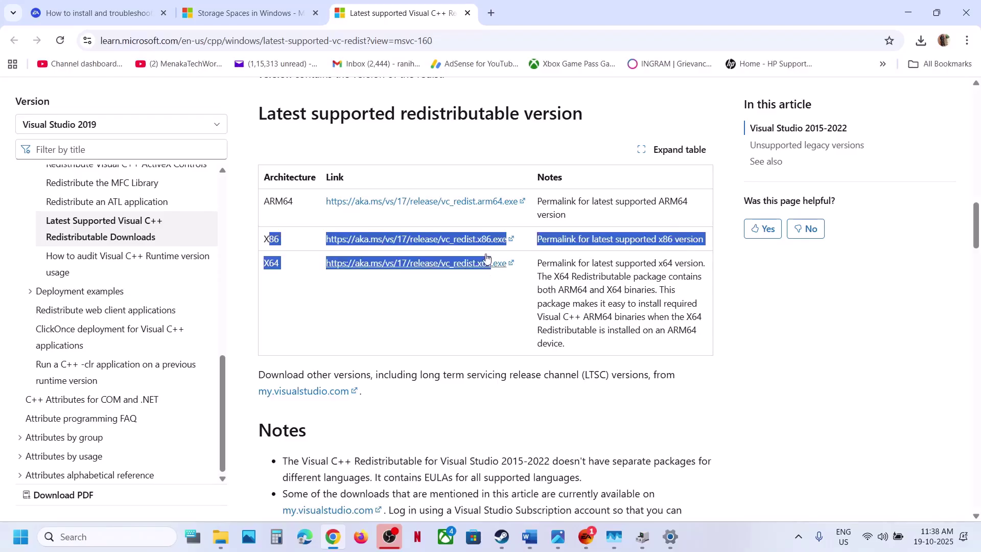
{"action": "left_click", "coordinate": [472, 238]}
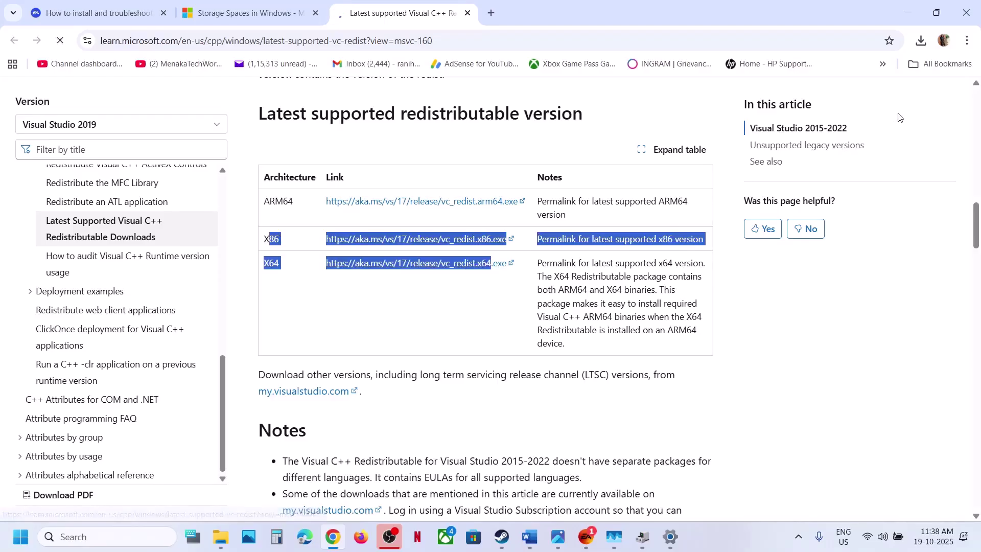
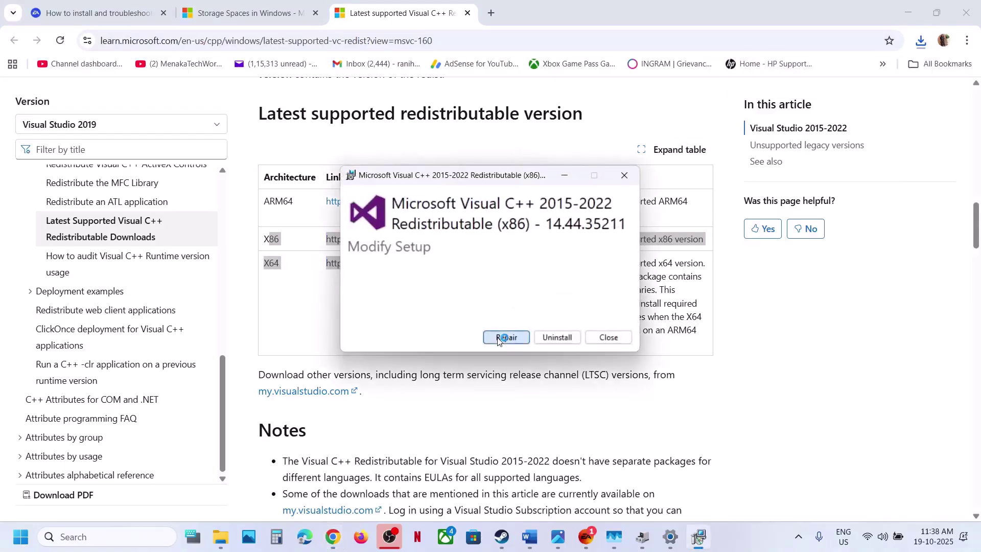
Repair both the x86 and x64 Visual C++ 2015-2022 redistributables, approving each admin prompt
{"action": "left_click", "coordinate": [501, 338]}
{"action": "left_click", "coordinate": [426, 363]}
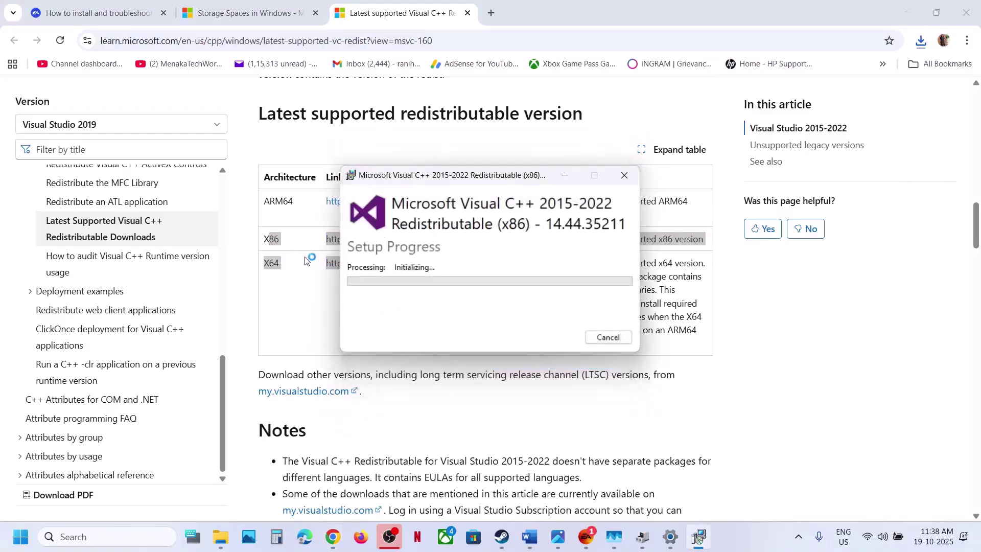
{"action": "left_click", "coordinate": [278, 261]}
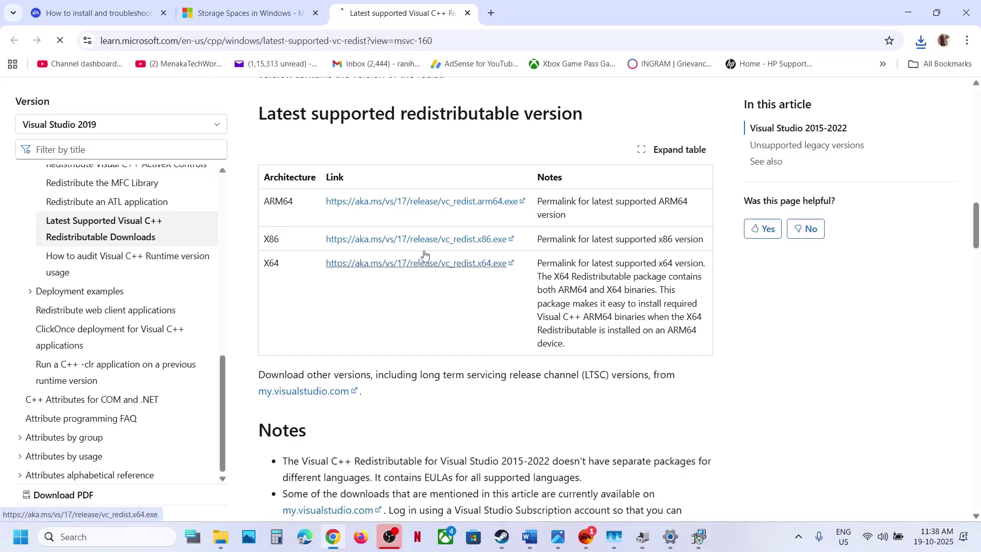
{"action": "left_click", "coordinate": [921, 42]}
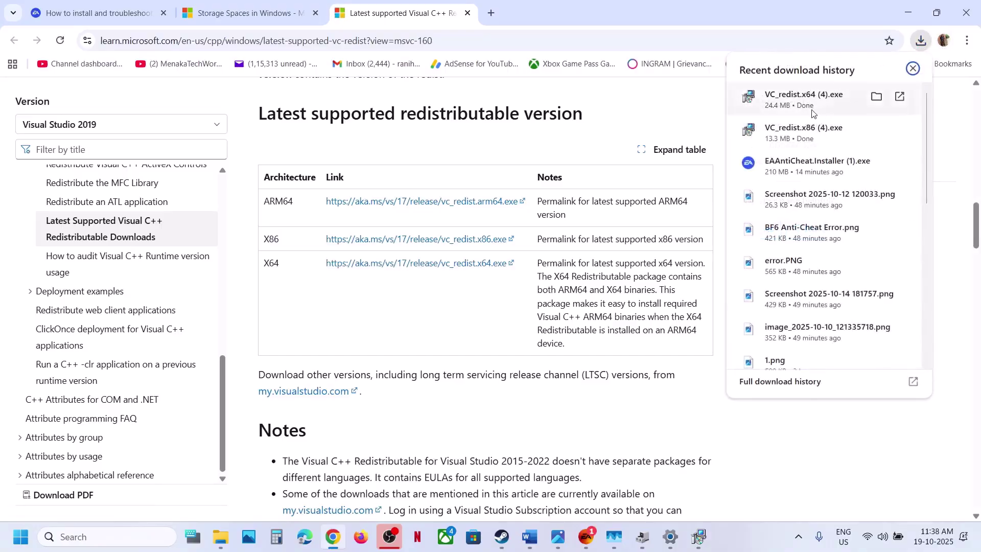
{"action": "left_click", "coordinate": [785, 103]}
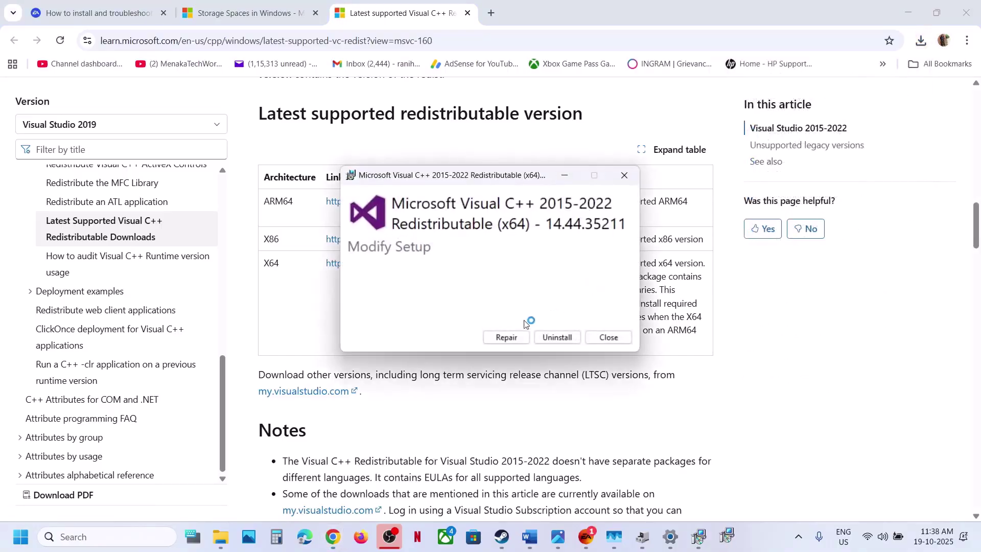
{"action": "left_click", "coordinate": [510, 336]}
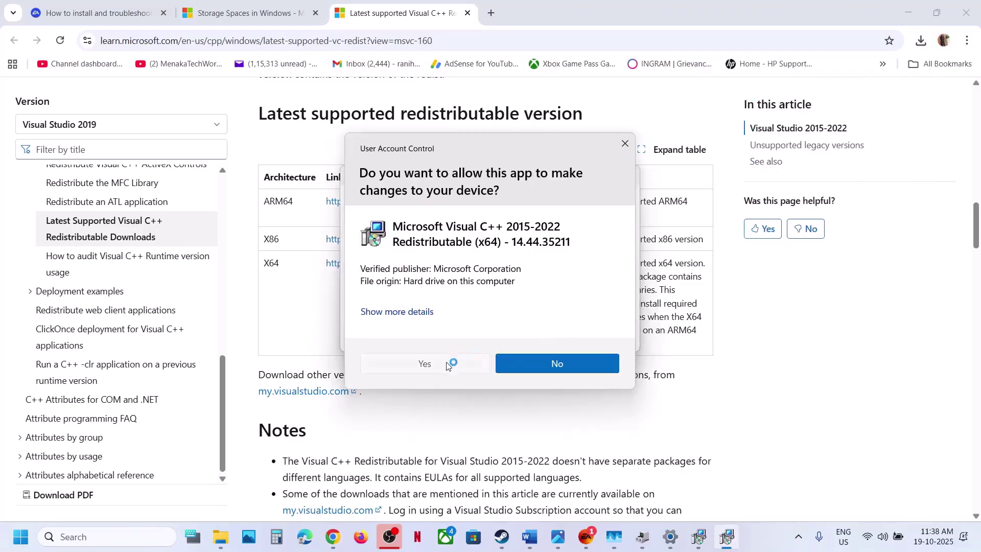
{"action": "left_click", "coordinate": [424, 363]}
Move the x86 setup window aside and bring up the Start menu's power options
{"action": "left_click", "coordinate": [696, 539]}
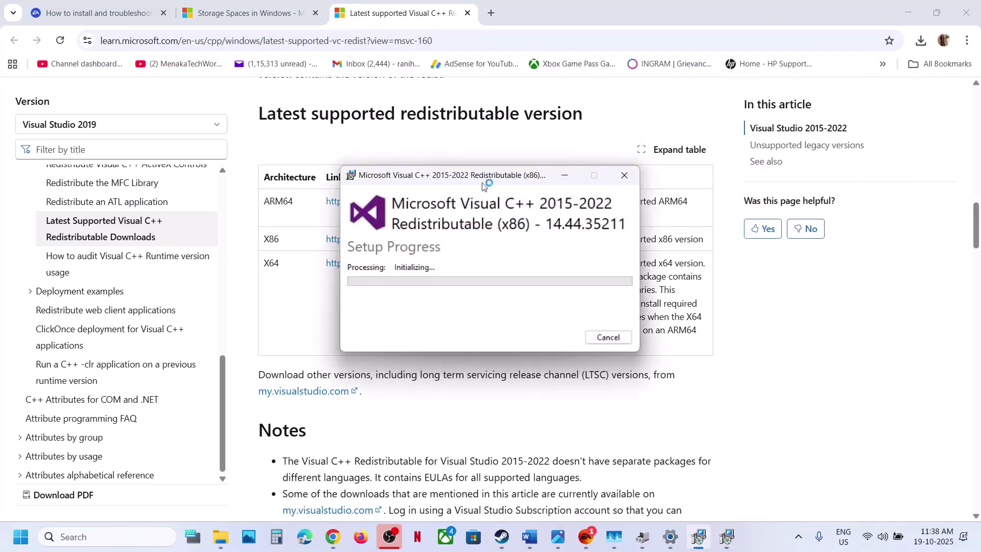
{"action": "left_click_drag", "start_coordinate": [483, 179], "coordinate": [228, 224]}
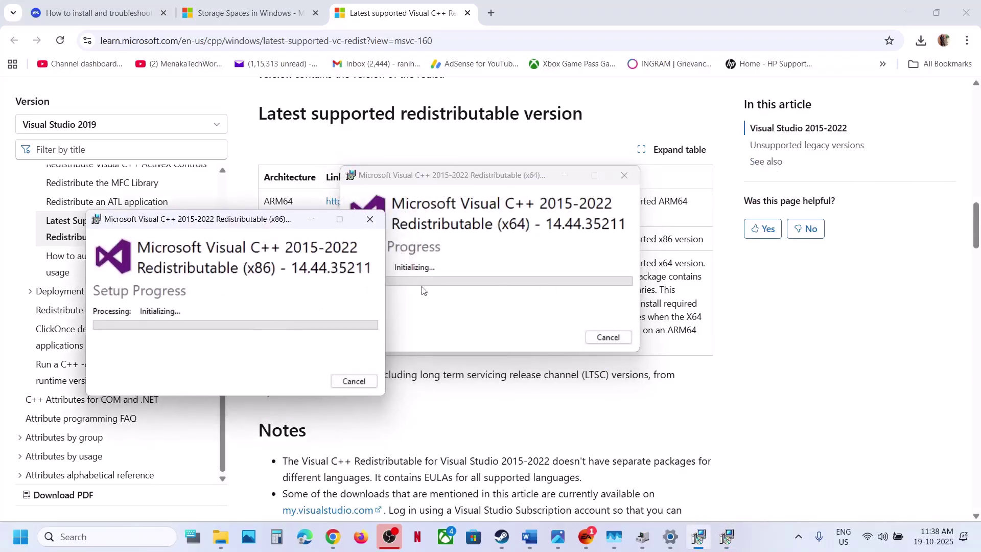
{"action": "left_click", "coordinate": [16, 534]}
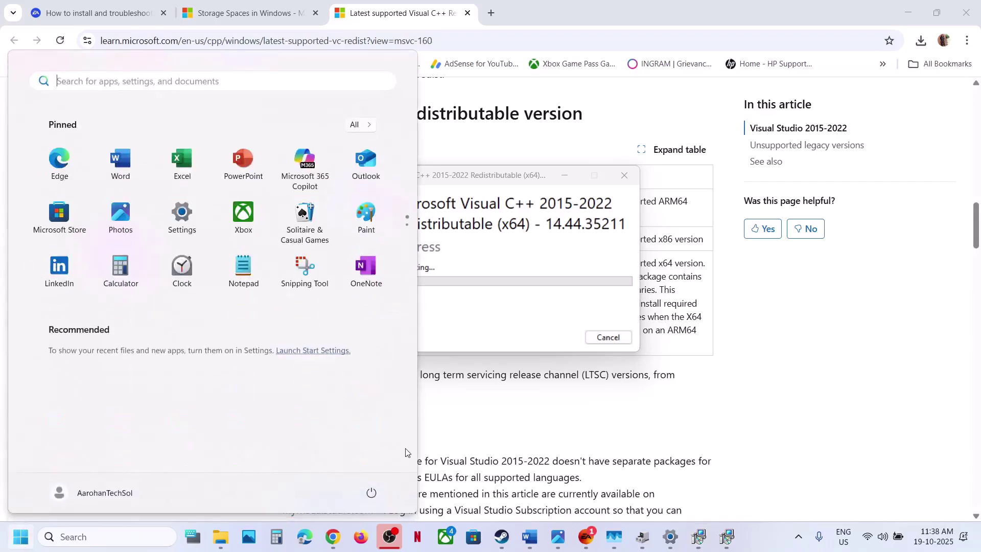
{"action": "left_click", "coordinate": [372, 484]}
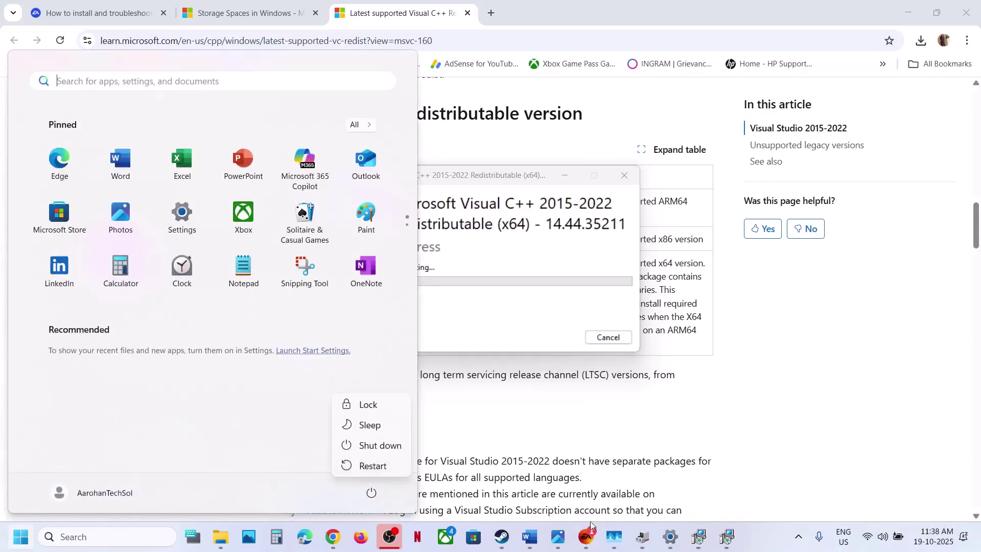
{"action": "left_click", "coordinate": [587, 535]}
Read Step 16 in the guide and open Battlefield 6's Manage menu in the EA app to find Repair
{"action": "left_click", "coordinate": [530, 537]}
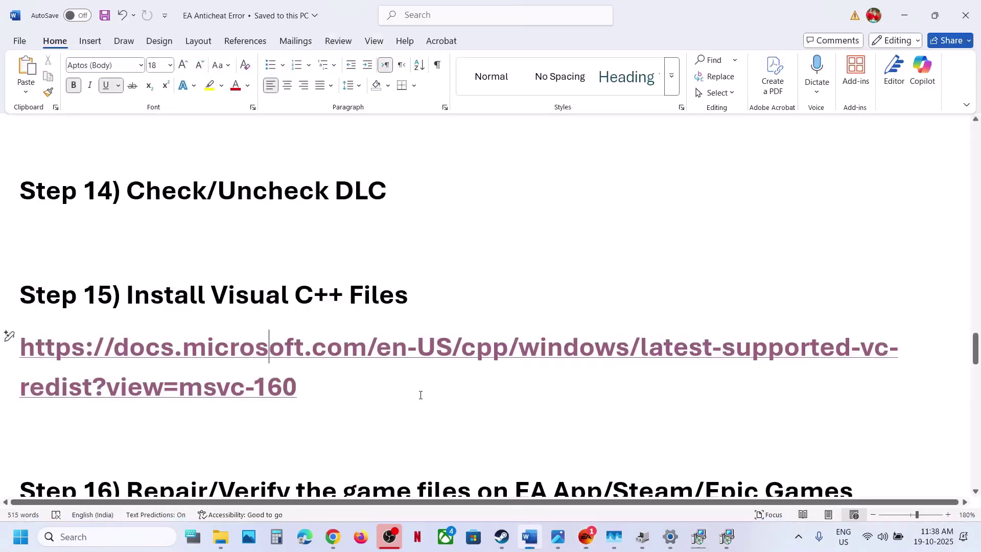
{"action": "scroll", "coordinate": [421, 395], "scroll_direction": "down", "scroll_amount": 3}
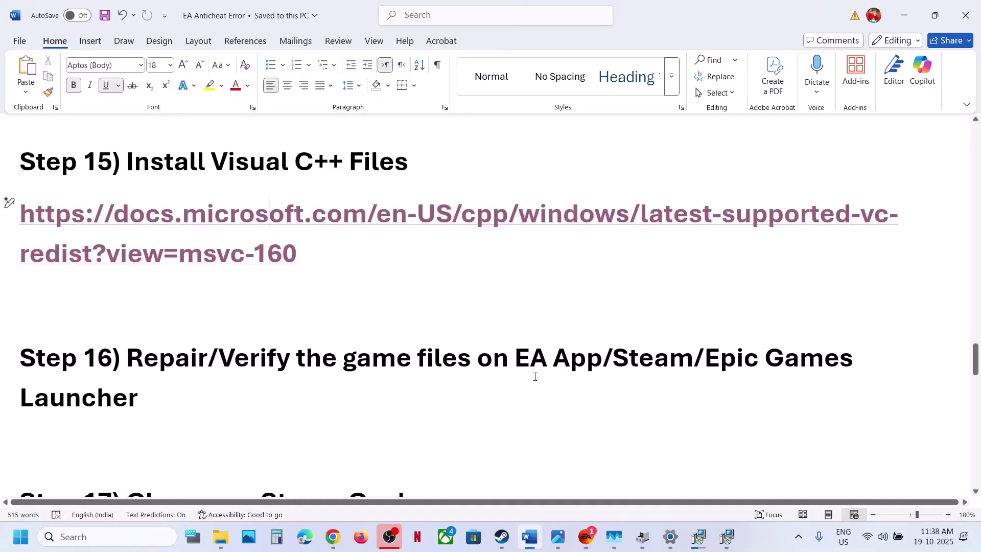
{"action": "left_click", "coordinate": [587, 537]}
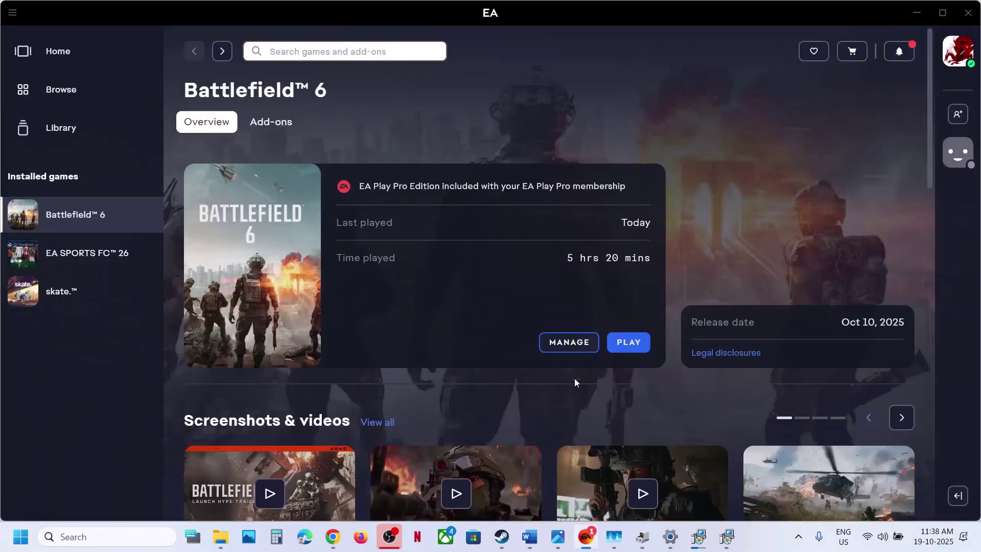
{"action": "left_click", "coordinate": [562, 341]}
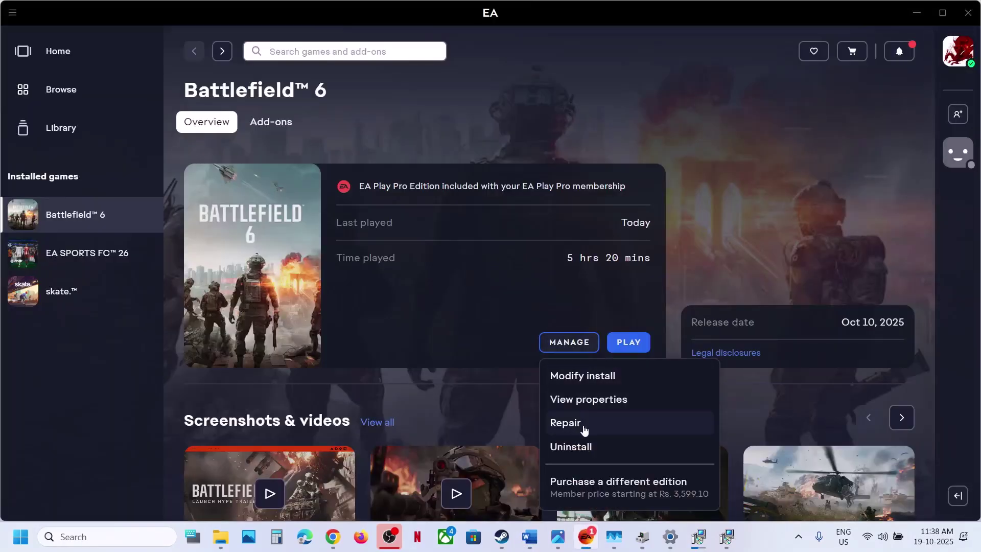
{"action": "left_click", "coordinate": [501, 536]}
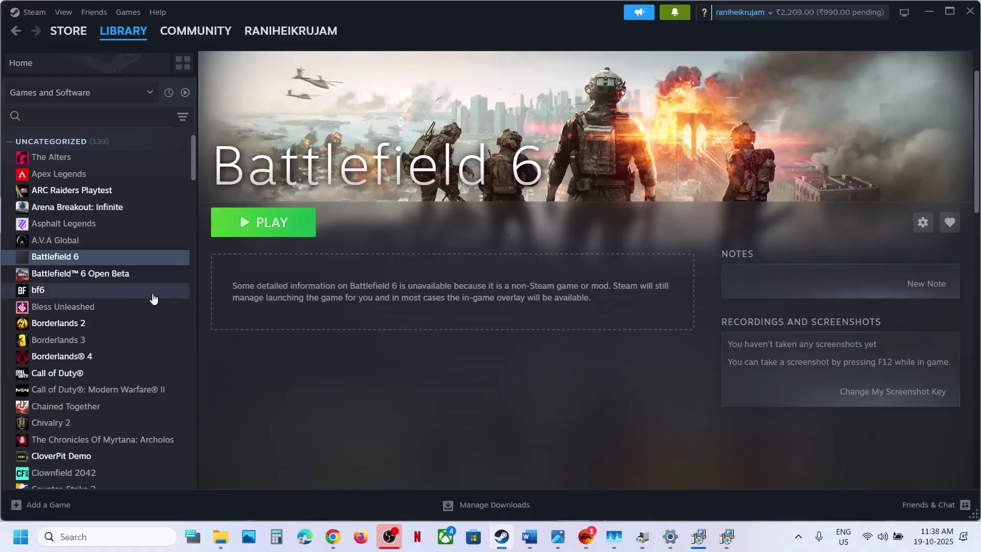
View Battlefield 6 Open Beta's Installed Files properties page in Steam, then close it
{"action": "right_click", "coordinate": [115, 280]}
{"action": "left_click", "coordinate": [156, 377]}
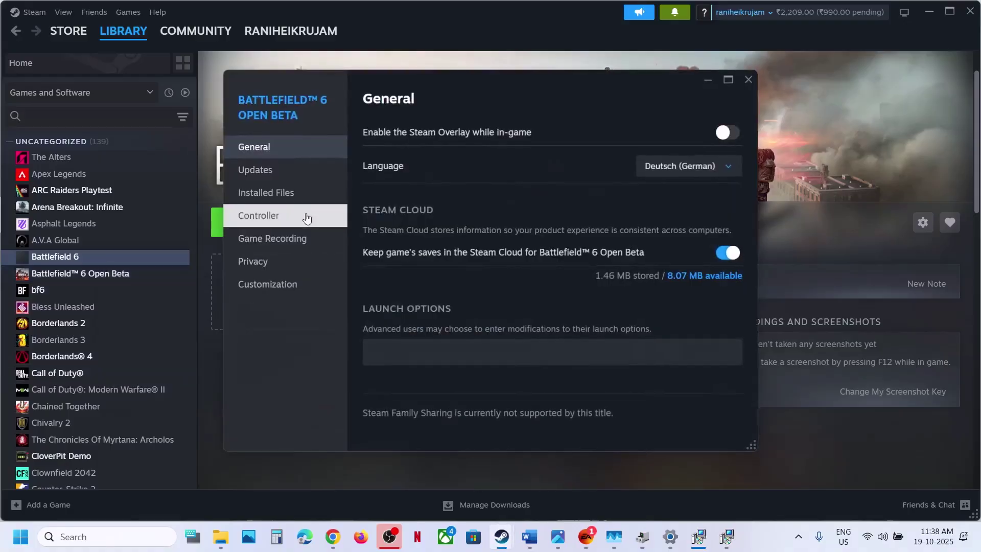
{"action": "left_click", "coordinate": [266, 192]}
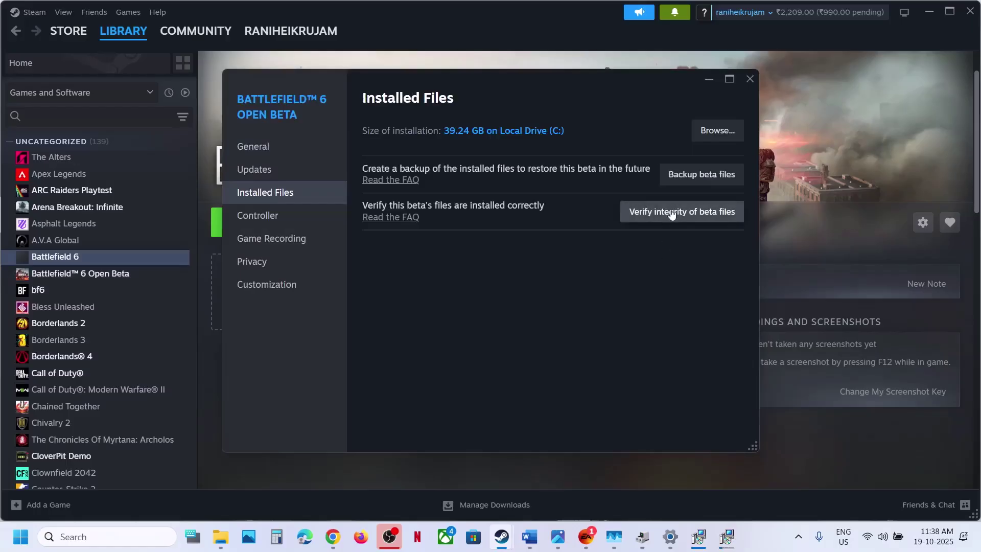
{"action": "left_click", "coordinate": [751, 79]}
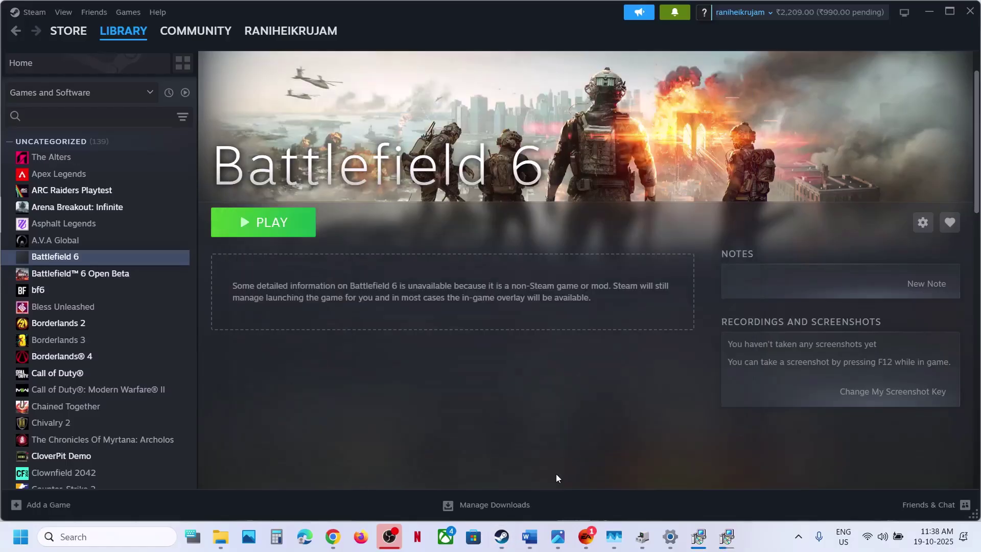
{"action": "left_click", "coordinate": [539, 535]}
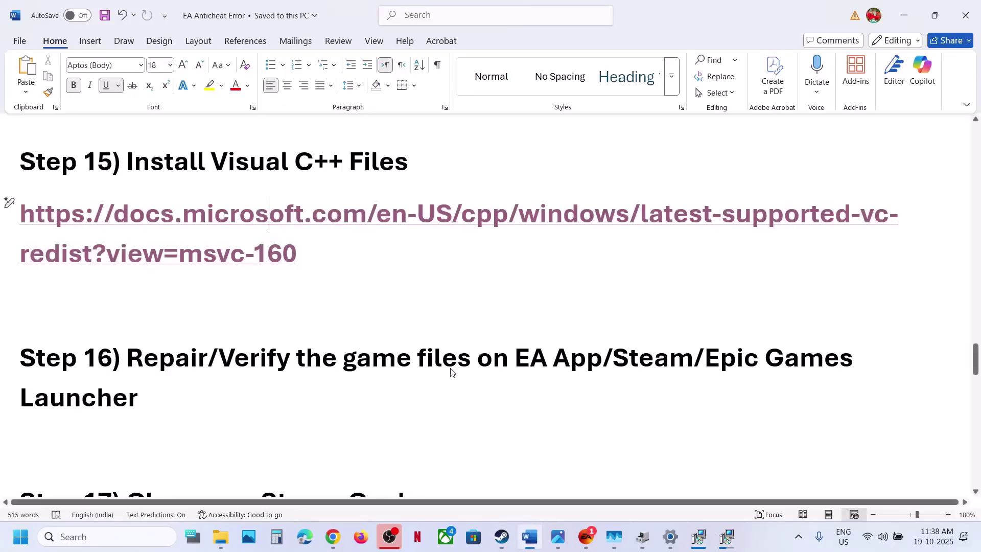
Trigger Clear Download Cache in Steam's Settings > Downloads, dismiss the prompt, and close Settings
{"action": "scroll", "coordinate": [452, 368], "scroll_direction": "down", "scroll_amount": 5}
{"action": "scroll", "coordinate": [451, 366], "scroll_direction": "up", "scroll_amount": 2}
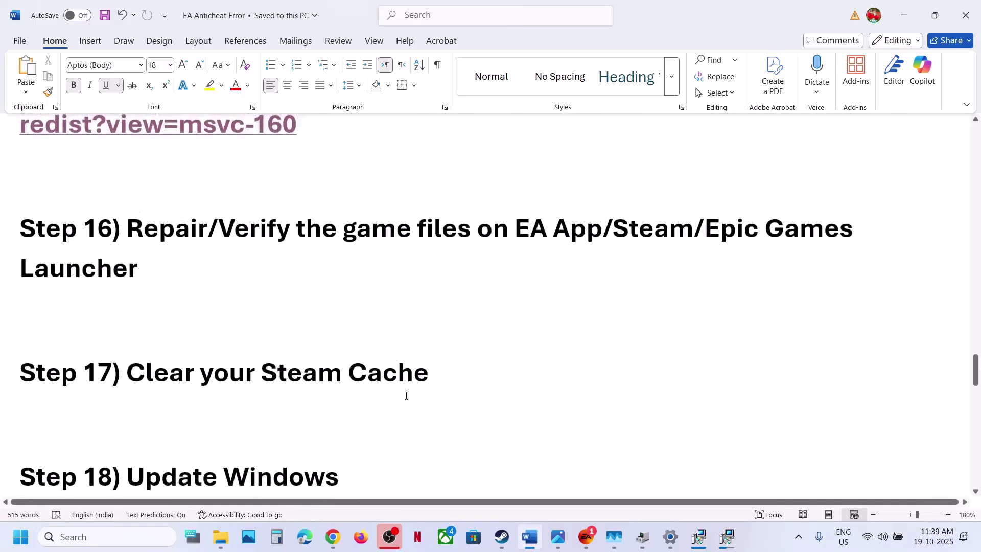
{"action": "left_click", "coordinate": [502, 536]}
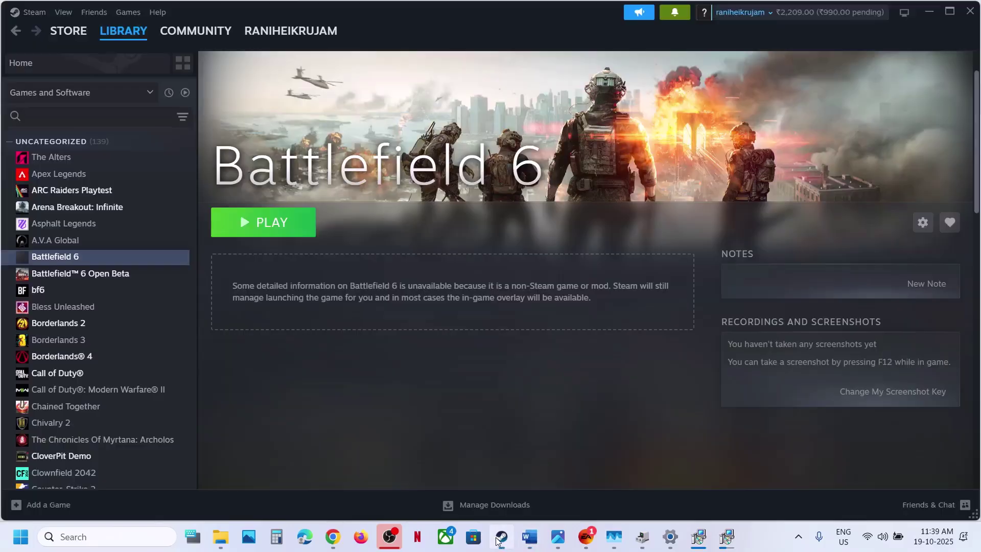
{"action": "left_click", "coordinate": [34, 12]}
{"action": "left_click", "coordinate": [55, 141]}
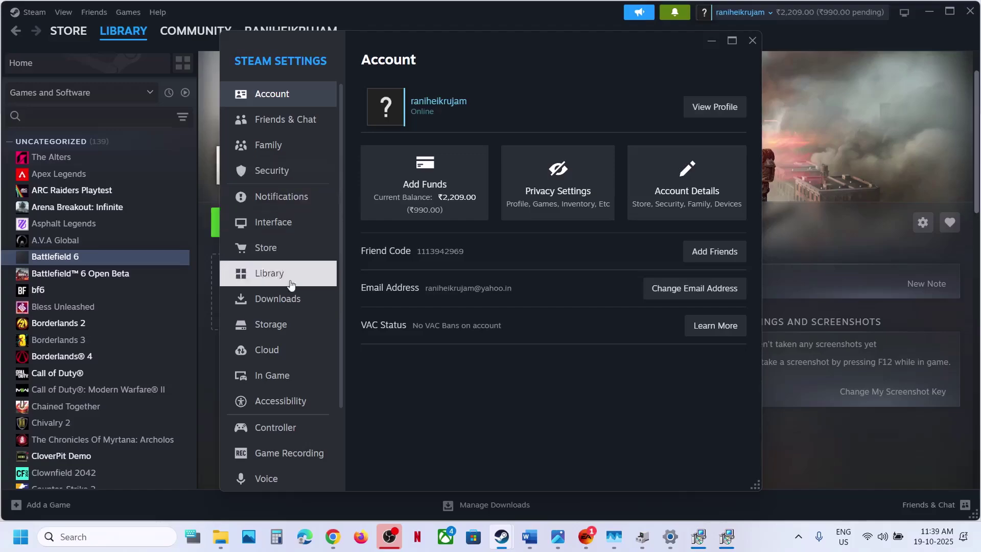
{"action": "left_click", "coordinate": [289, 325]}
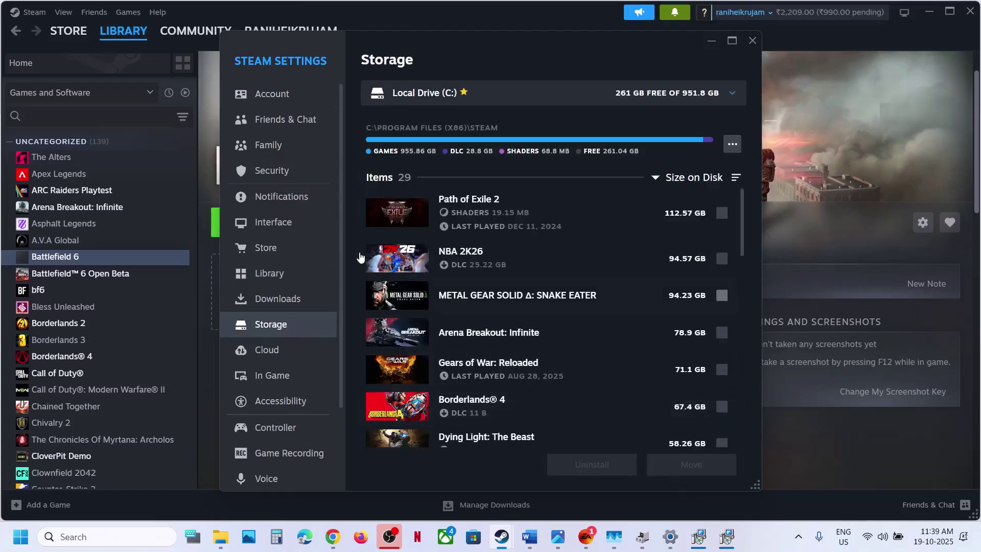
{"action": "left_click", "coordinate": [298, 302]}
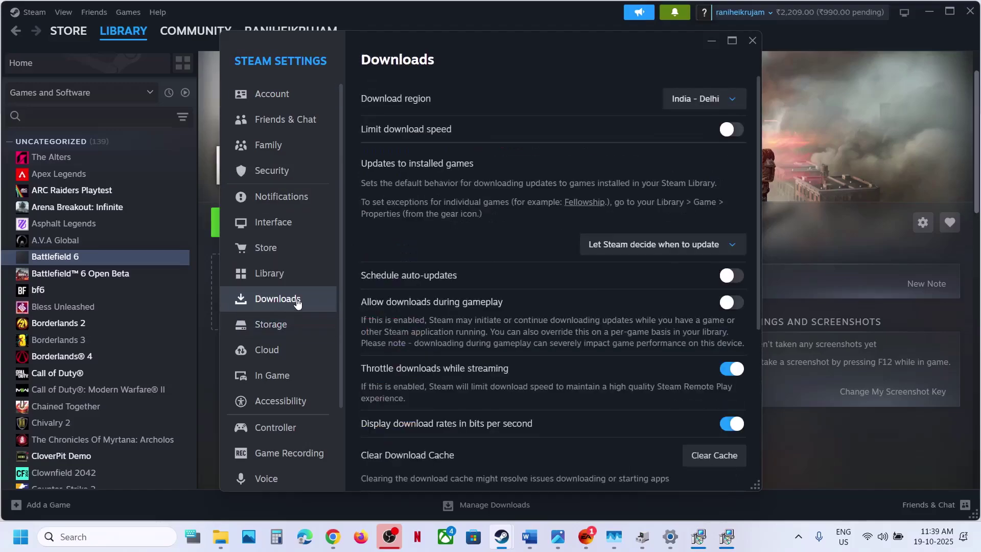
{"action": "left_click", "coordinate": [705, 457]}
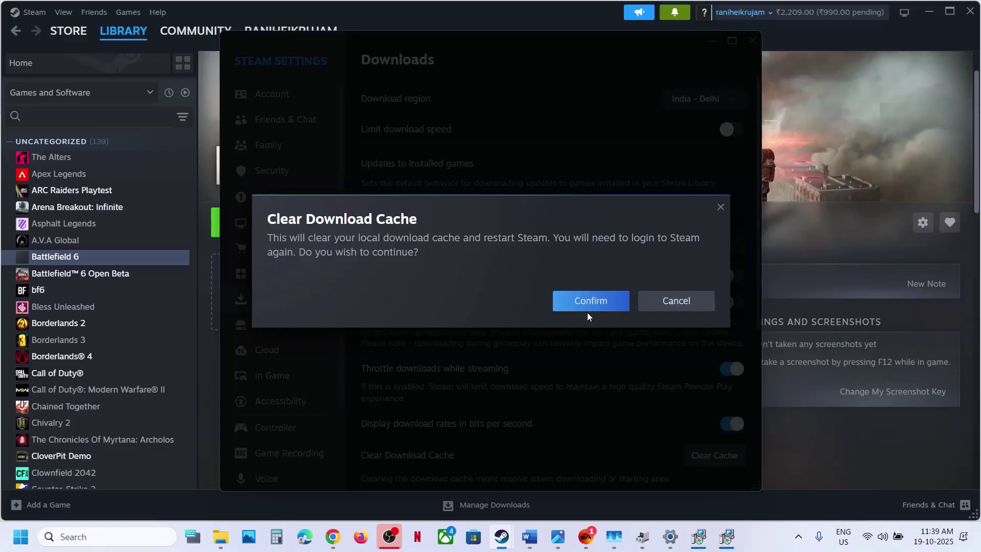
{"action": "left_click", "coordinate": [720, 208]}
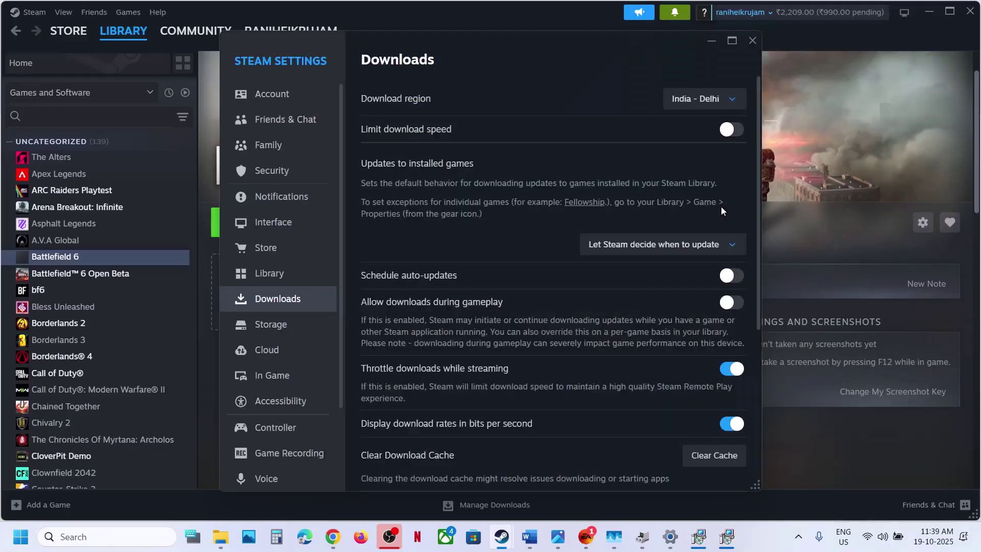
{"action": "left_click", "coordinate": [753, 40]}
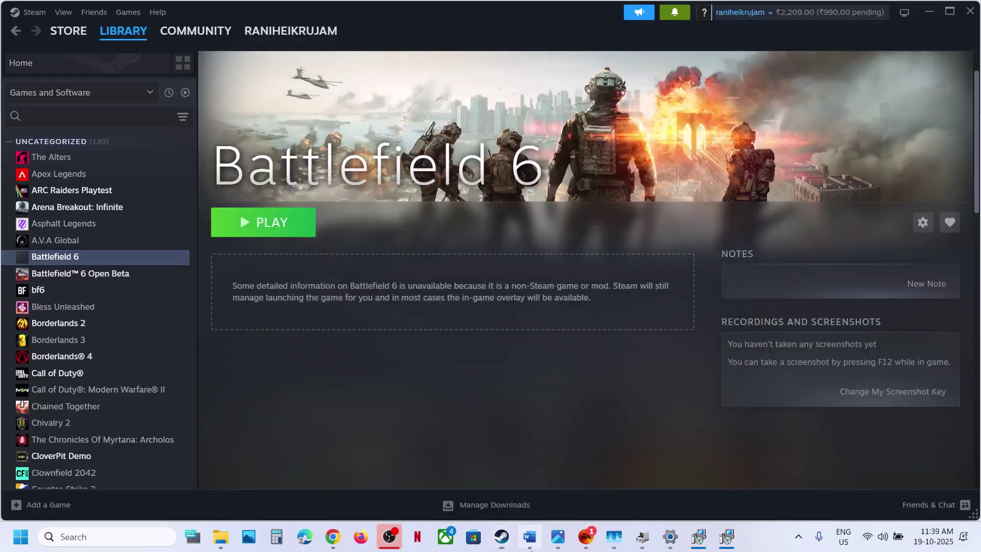
{"action": "left_click", "coordinate": [532, 538]}
{"action": "scroll", "coordinate": [405, 376], "scroll_direction": "down", "scroll_amount": 3}
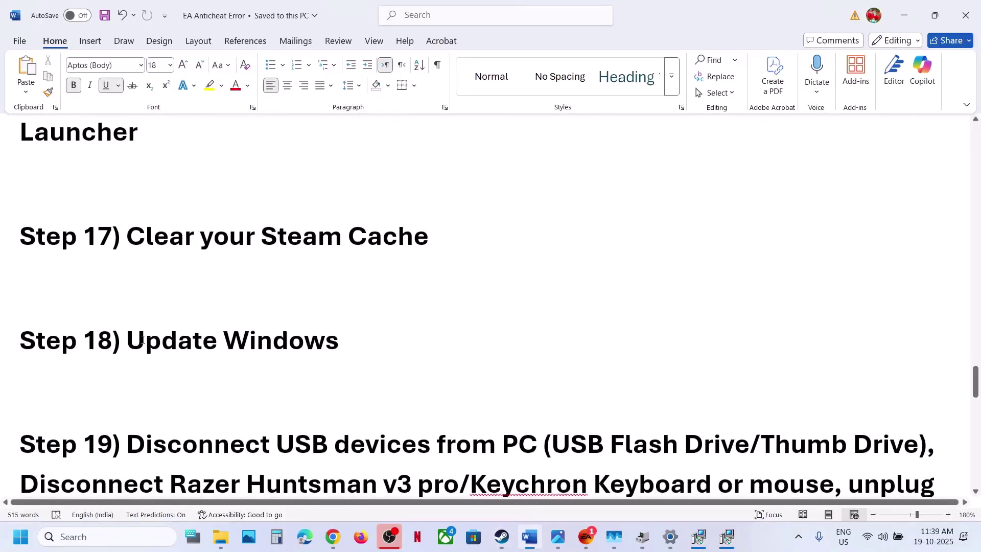
Highlight 'Update Windows' in Step 18 and the opening and keyboard/mouse items of Step 19
{"action": "left_click_drag", "start_coordinate": [143, 339], "coordinate": [327, 346]}
{"action": "scroll", "coordinate": [327, 343], "scroll_direction": "down", "scroll_amount": 4}
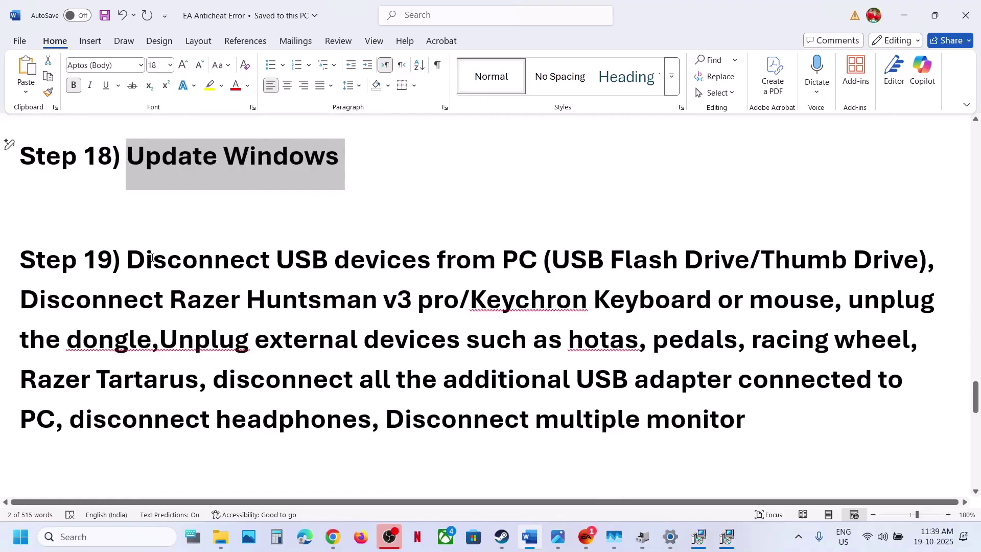
{"action": "left_click_drag", "start_coordinate": [152, 257], "coordinate": [438, 259]}
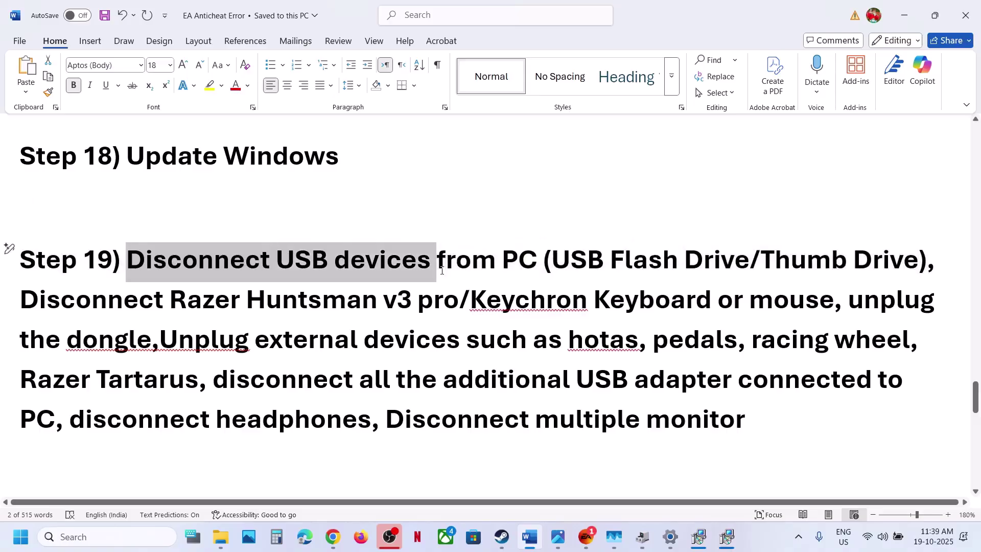
{"action": "left_click", "coordinate": [437, 260]}
{"action": "left_click_drag", "start_coordinate": [184, 294], "coordinate": [284, 420]}
{"action": "left_click", "coordinate": [291, 420]}
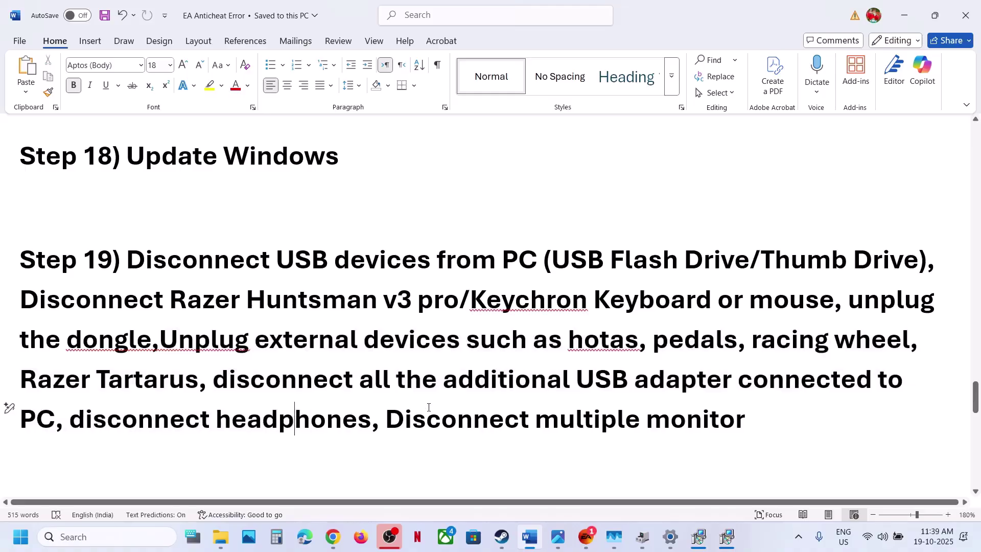
Highlight 'Disconnect multiple monitor' and the opening words of Step 20 in the guide
{"action": "left_click_drag", "start_coordinate": [394, 419], "coordinate": [745, 420]}
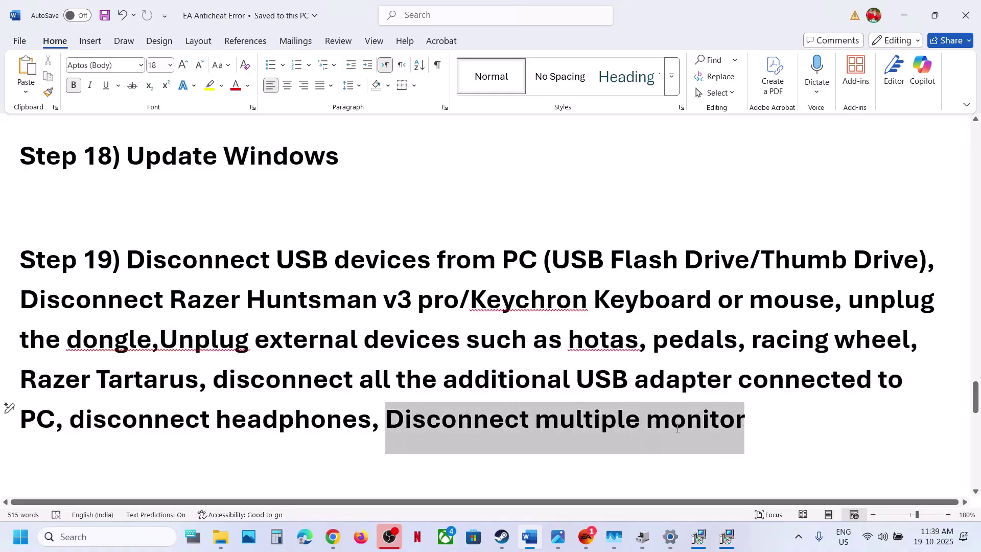
{"action": "left_click", "coordinate": [377, 353]}
{"action": "scroll", "coordinate": [377, 353], "scroll_direction": "down", "scroll_amount": 5}
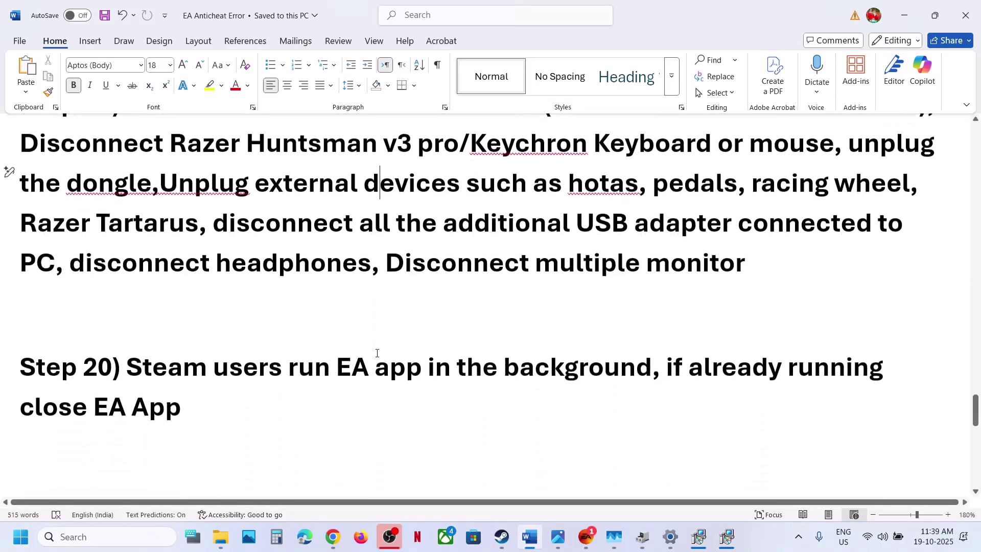
{"action": "left_click_drag", "start_coordinate": [126, 333], "coordinate": [456, 335]}
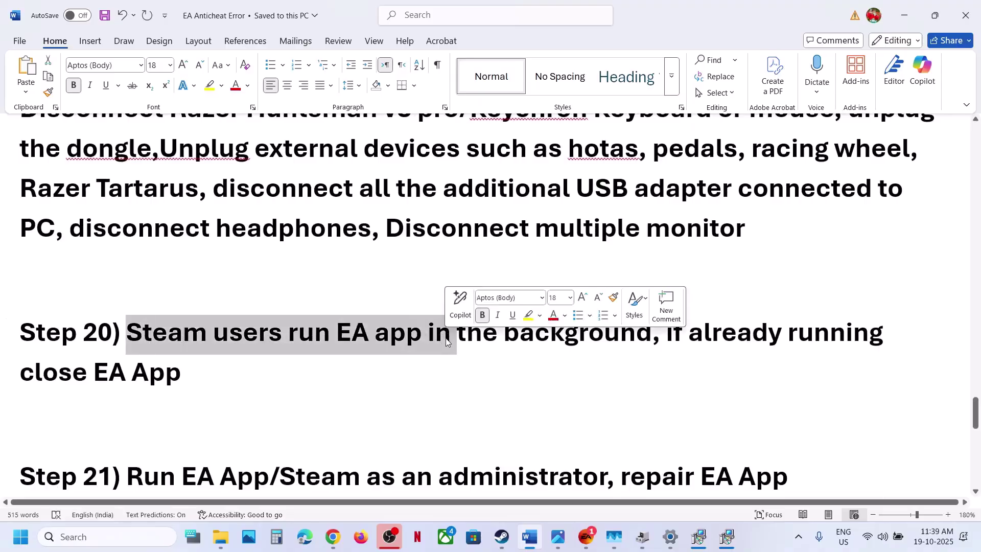
{"action": "left_click", "coordinate": [496, 546]}
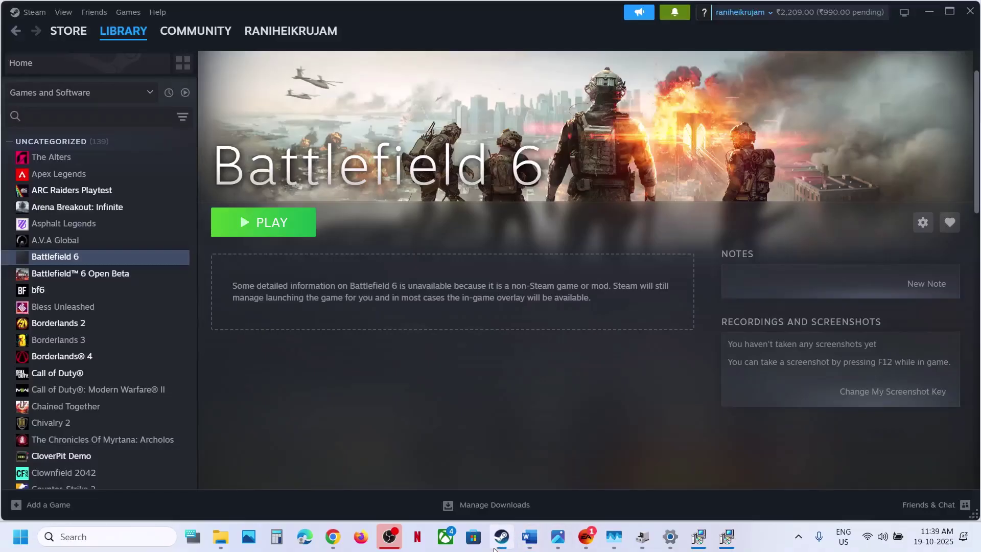
Launch the EA app by searching 'ea' in Windows Search
{"action": "left_click", "coordinate": [83, 539]}
{"action": "type", "text": "ea"}
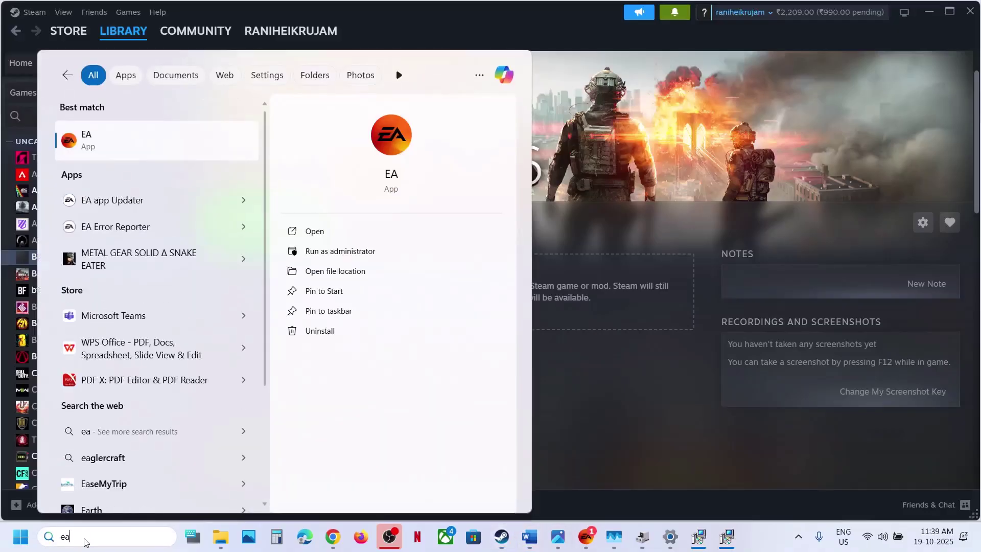
{"action": "key", "text": "Return"}
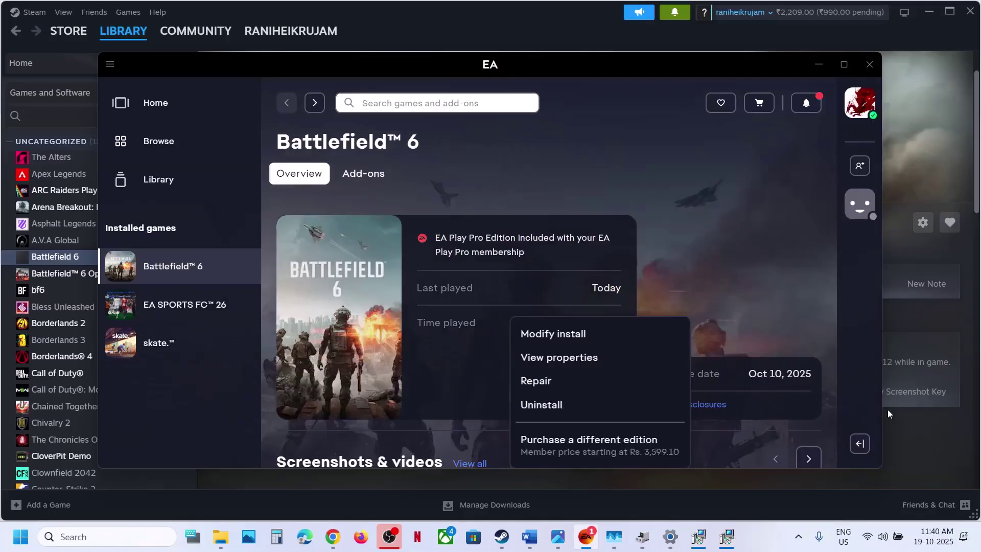
Exit the EA app completely from the system tray and return to the Word guide
{"action": "left_click", "coordinate": [799, 536]}
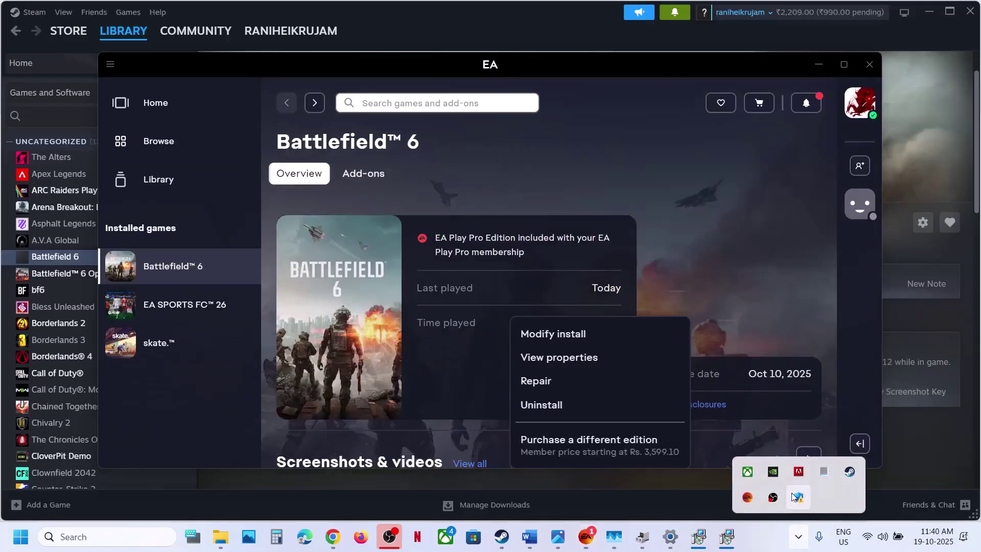
{"action": "right_click", "coordinate": [749, 504]}
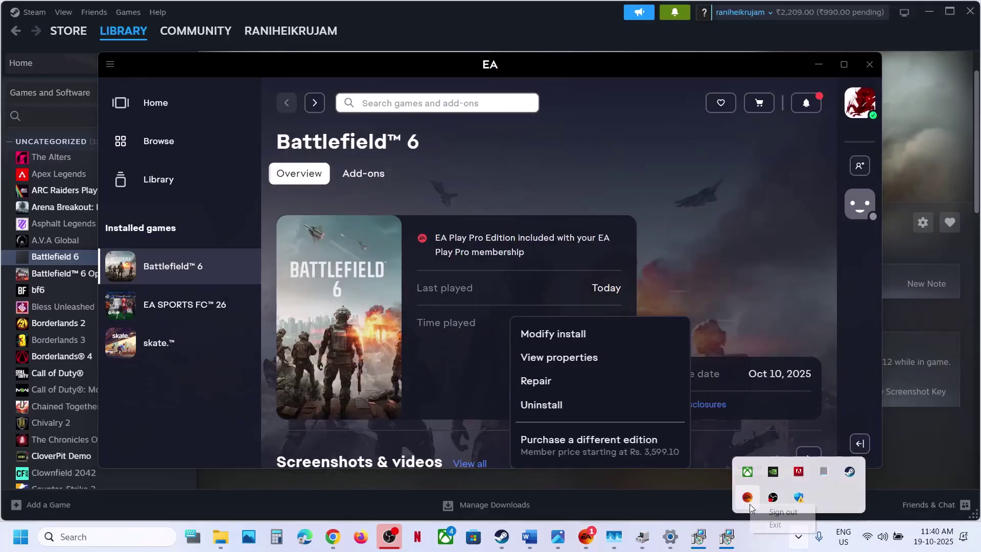
{"action": "left_click", "coordinate": [775, 527]}
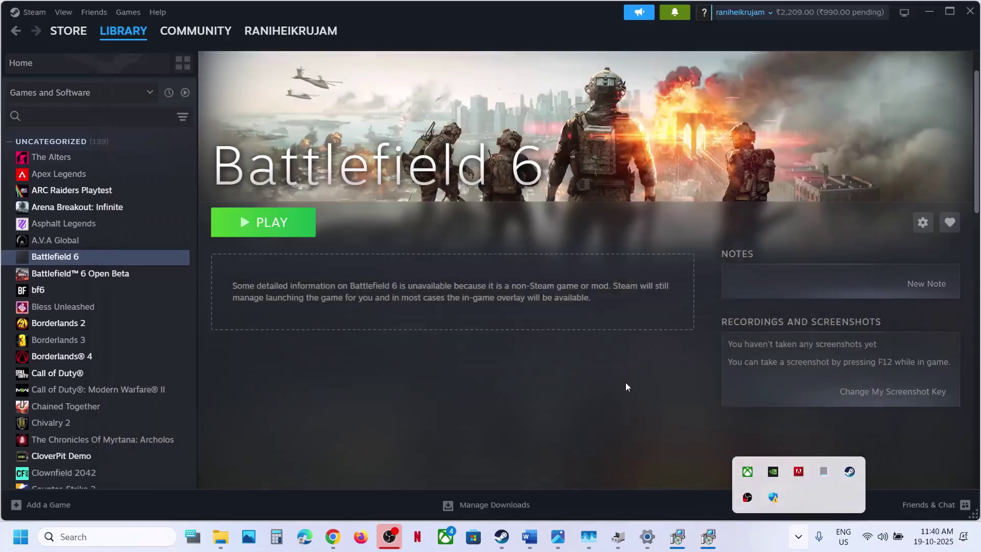
{"action": "left_click", "coordinate": [529, 537]}
{"action": "scroll", "coordinate": [389, 389], "scroll_direction": "down", "scroll_amount": 1}
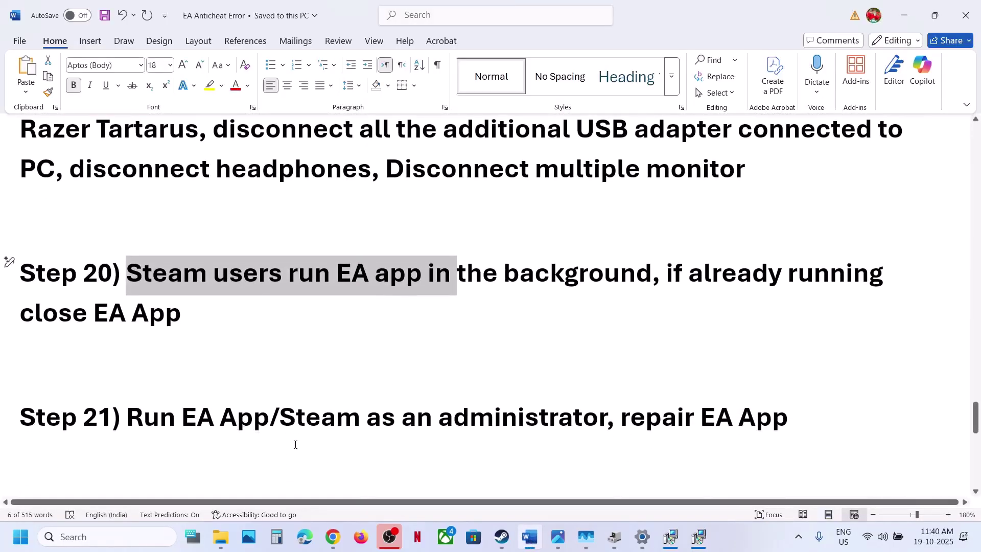
Run the EA app as administrator from a Windows search for 'ea'
{"action": "left_click", "coordinate": [123, 538]}
{"action": "type", "text": "ea"}
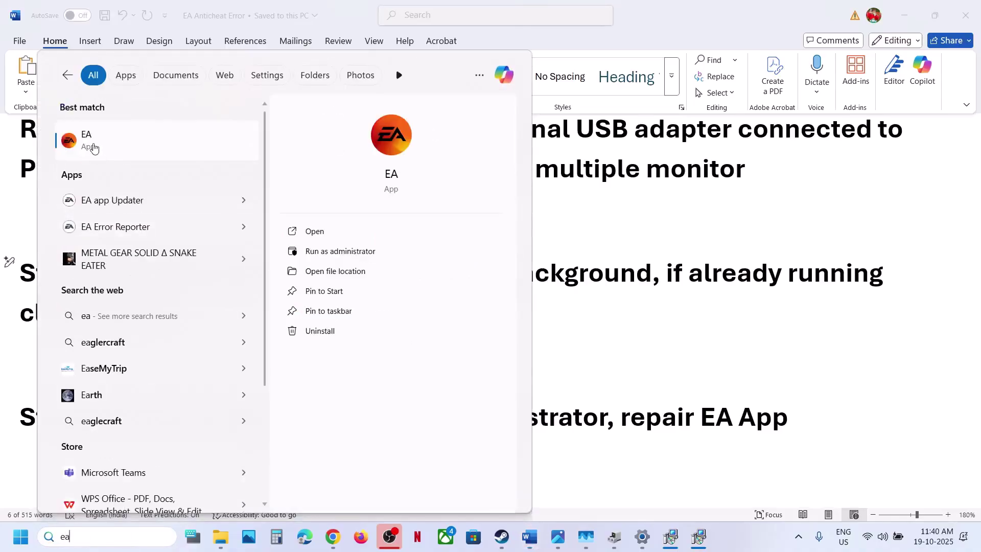
{"action": "right_click", "coordinate": [89, 141]}
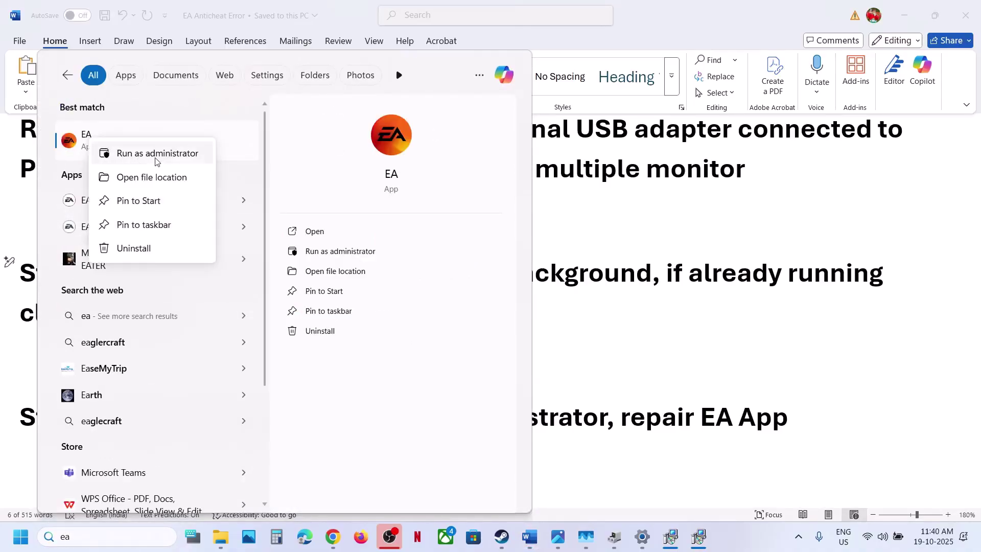
{"action": "left_click", "coordinate": [156, 153]}
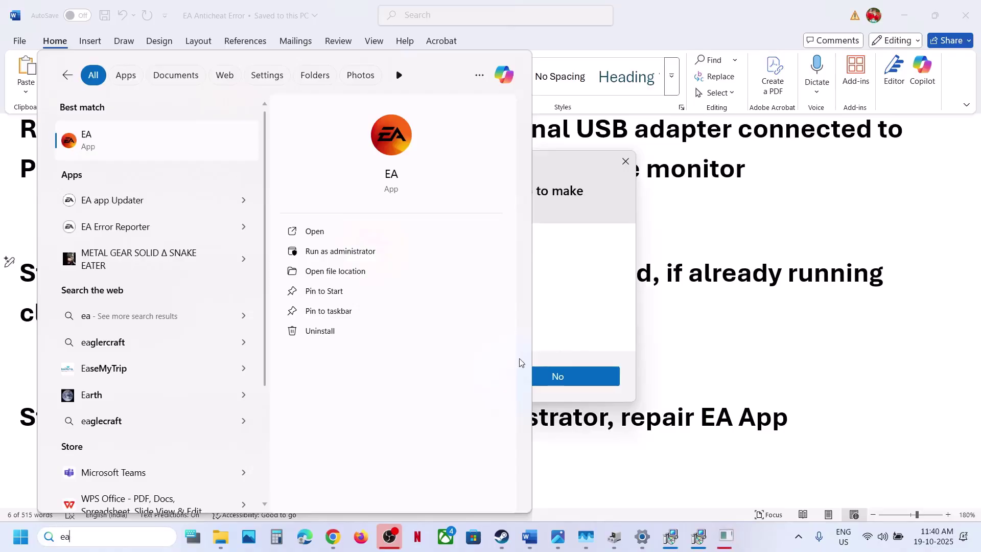
{"action": "left_click", "coordinate": [467, 372]}
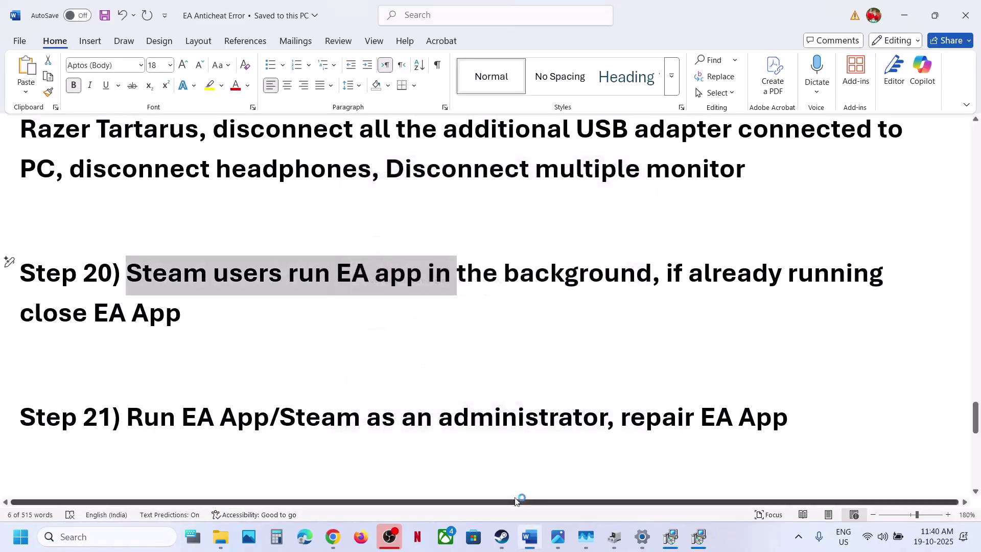
Run Steam as administrator from a Windows search for 'steam'
{"action": "left_click", "coordinate": [501, 537]}
{"action": "left_click", "coordinate": [34, 12]}
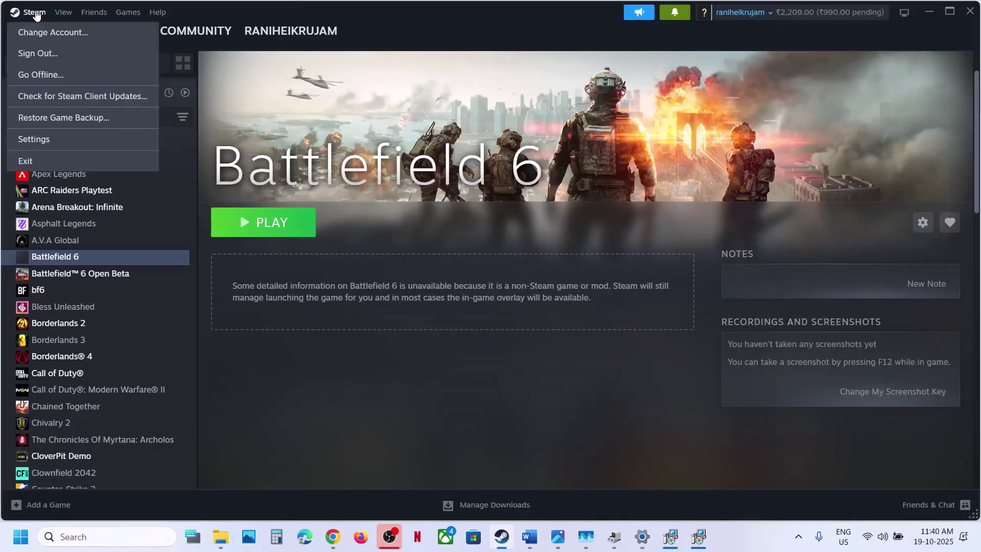
{"action": "left_click", "coordinate": [90, 531]}
{"action": "type", "text": "steam"}
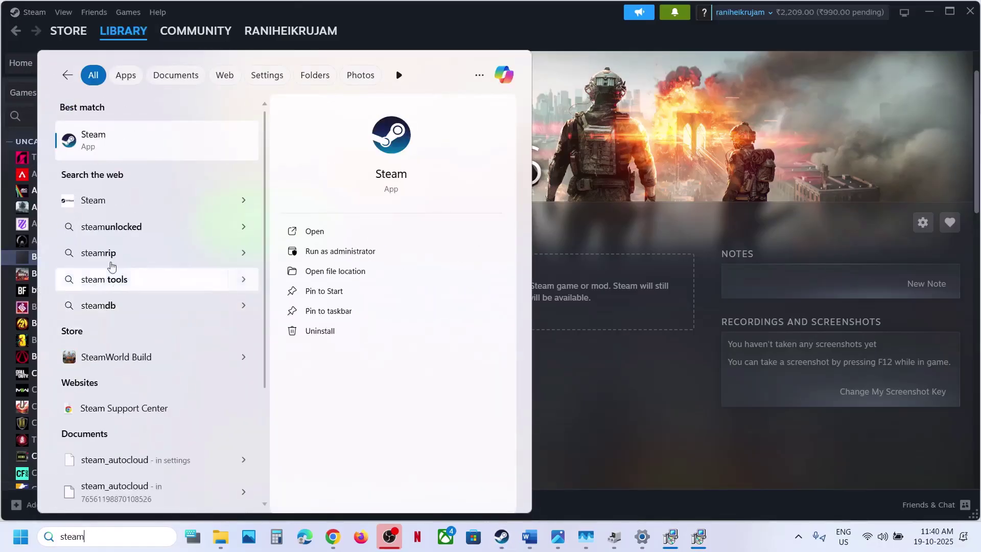
{"action": "right_click", "coordinate": [112, 148]}
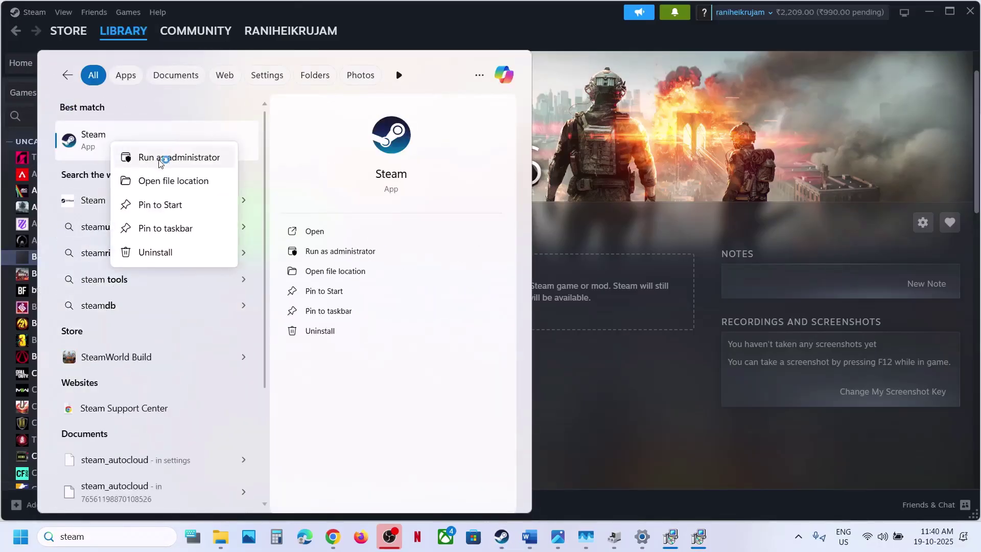
{"action": "left_click", "coordinate": [771, 247]}
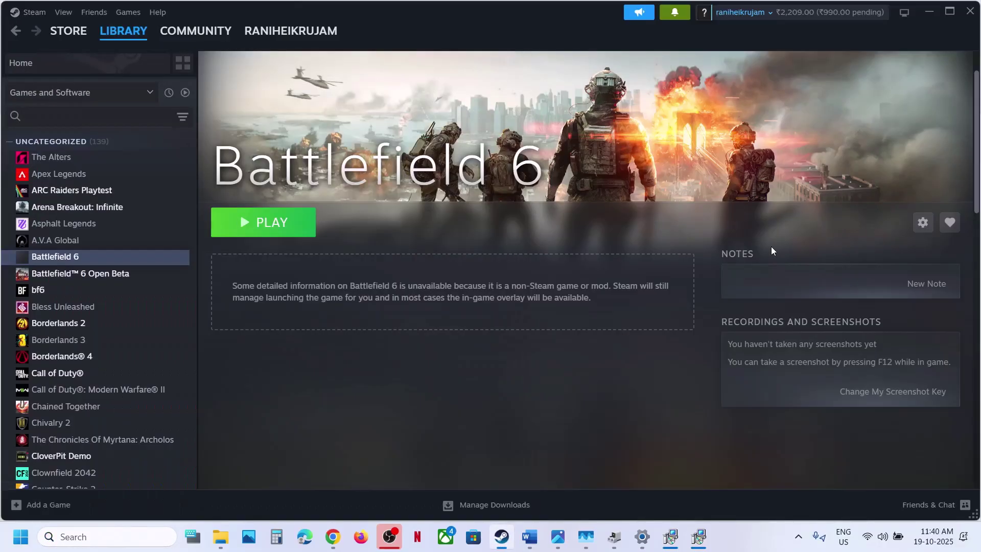
{"action": "left_click", "coordinate": [532, 537]}
{"action": "scroll", "coordinate": [385, 383], "scroll_direction": "down", "scroll_amount": 4}
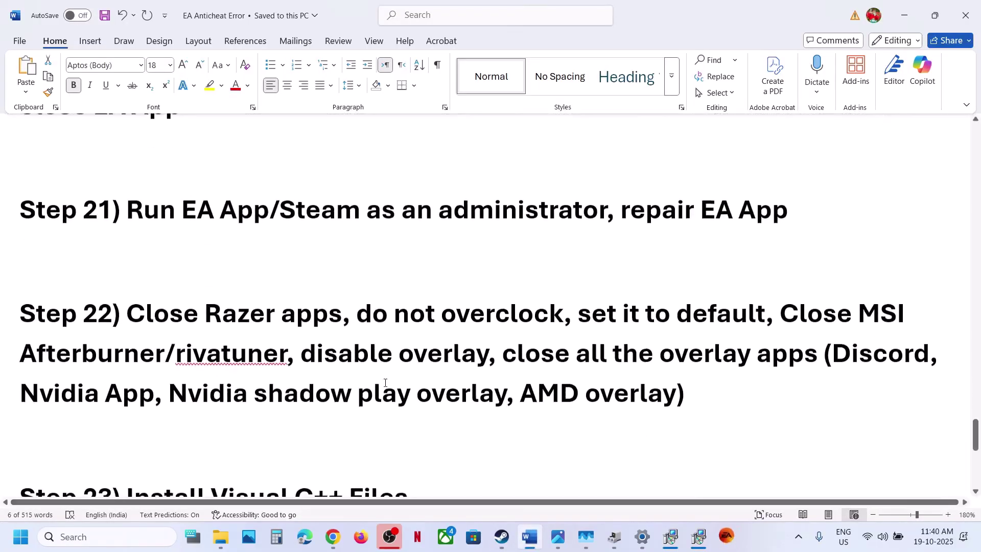
Highlight 'Close MSI Afterburner/rivatuner,' and 'disable overlay' in Step 22 of the guide
{"action": "scroll", "coordinate": [386, 383], "scroll_direction": "up", "scroll_amount": 2}
{"action": "left_click_drag", "start_coordinate": [153, 372], "coordinate": [292, 415]}
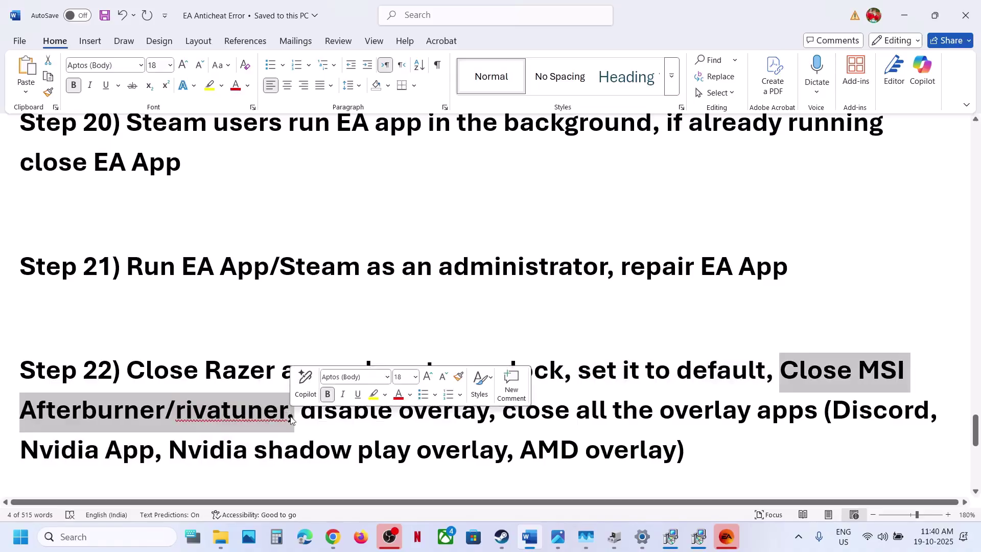
{"action": "scroll", "coordinate": [311, 391], "scroll_direction": "down", "scroll_amount": 2}
{"action": "left_click_drag", "start_coordinate": [302, 329], "coordinate": [488, 329]}
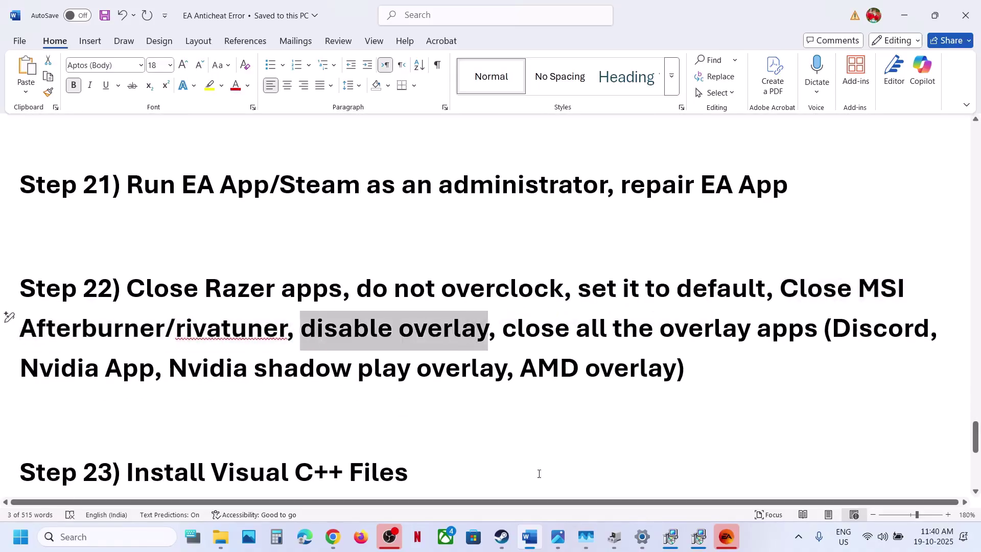
{"action": "left_click", "coordinate": [502, 545]}
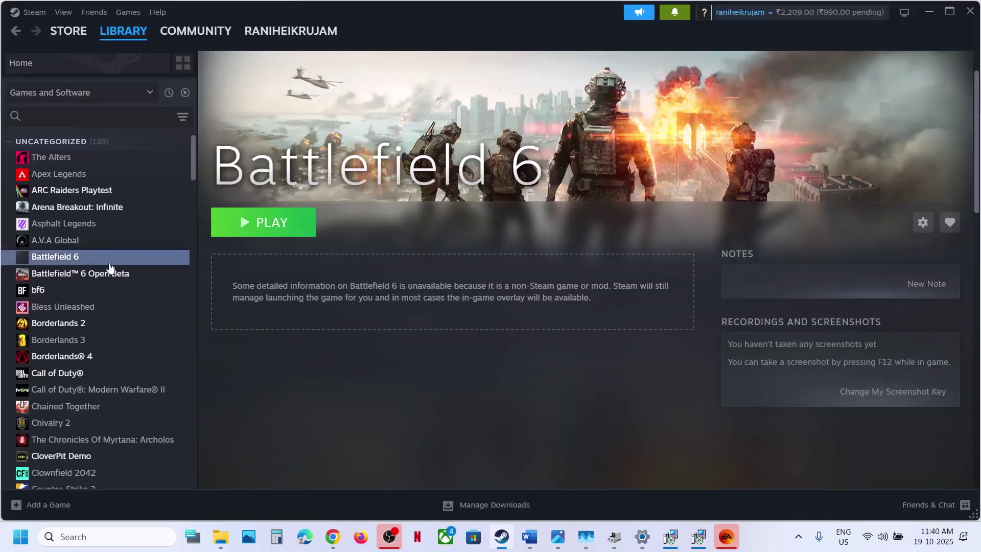
Turn off 'Enable the Steam Overlay while in-game' in Battlefield 6 Open Beta's properties
{"action": "right_click", "coordinate": [96, 281]}
{"action": "left_click", "coordinate": [134, 375]}
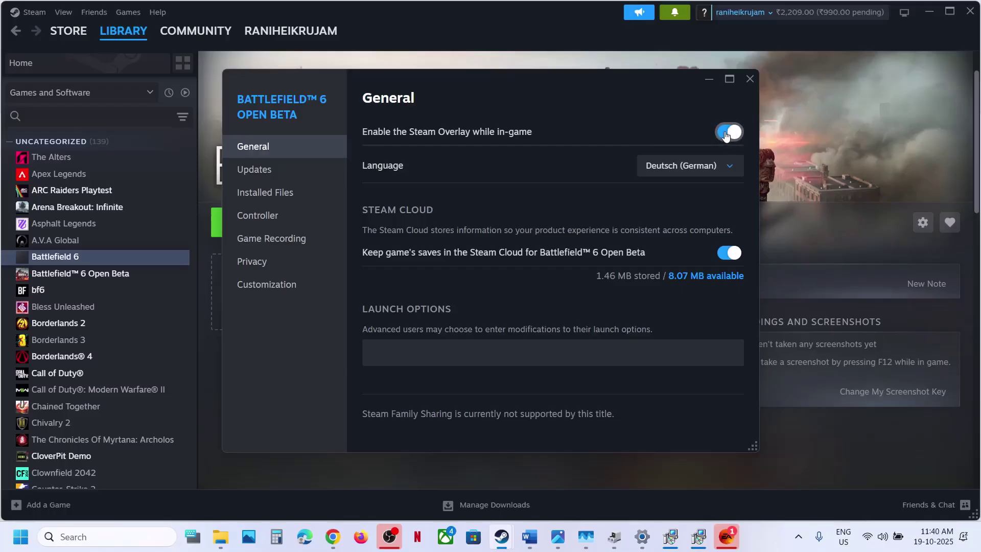
{"action": "left_click", "coordinate": [726, 133]}
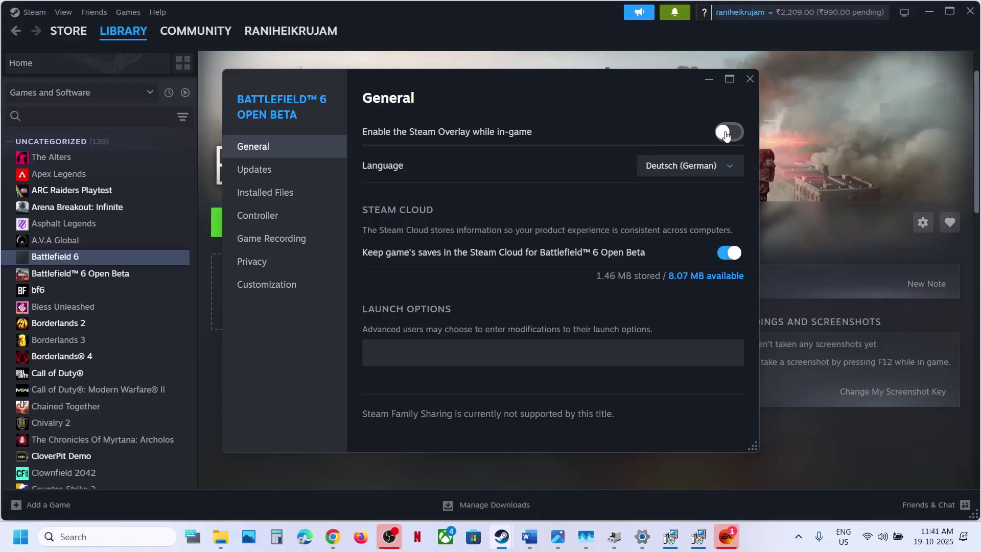
{"action": "left_click", "coordinate": [750, 79]}
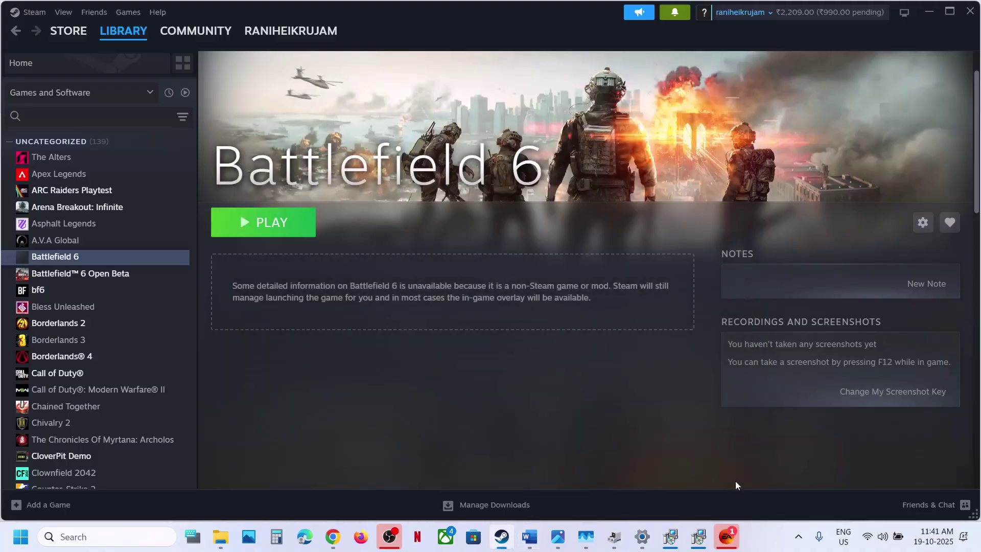
{"action": "left_click", "coordinate": [730, 535]}
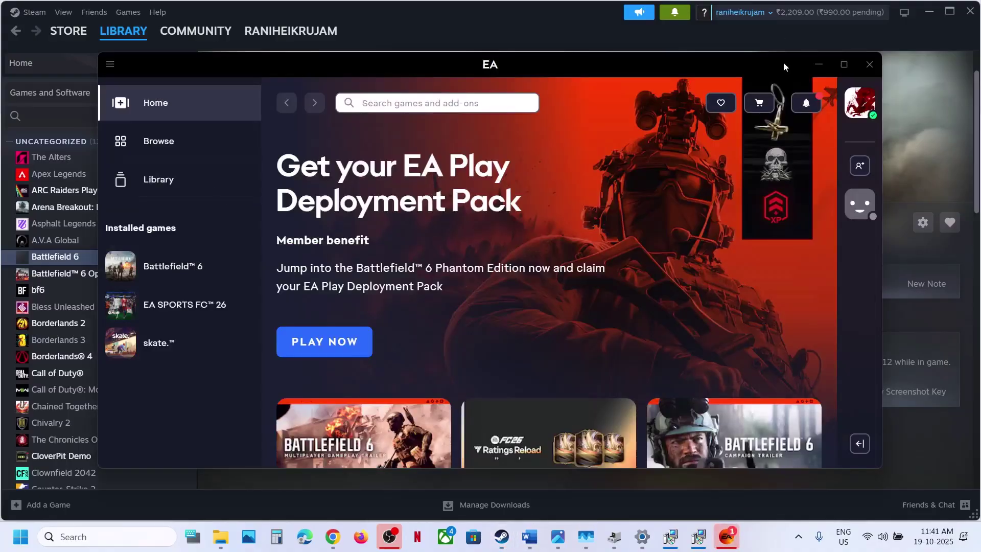
Maximize the EA app and toggle Enable in-game overlay off and back on in Settings > Application
{"action": "left_click", "coordinate": [844, 65]}
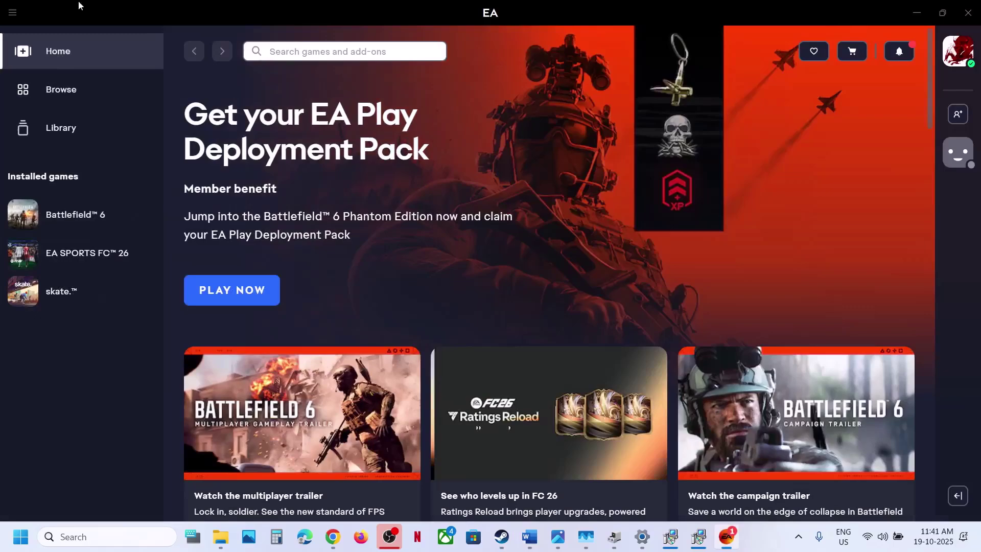
{"action": "left_click", "coordinate": [13, 15]}
{"action": "left_click", "coordinate": [103, 90]}
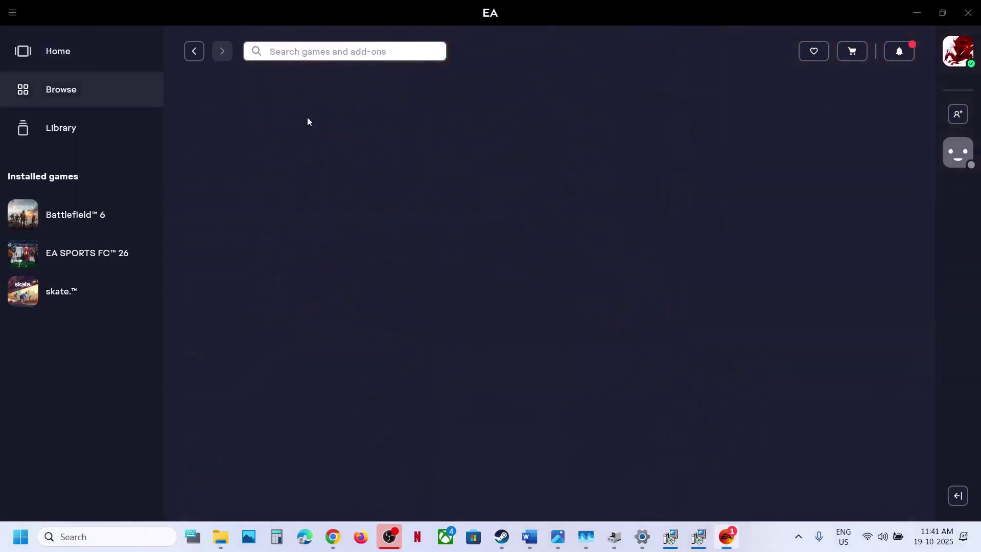
{"action": "left_click", "coordinate": [286, 121]}
{"action": "scroll", "coordinate": [573, 326], "scroll_direction": "down", "scroll_amount": 6}
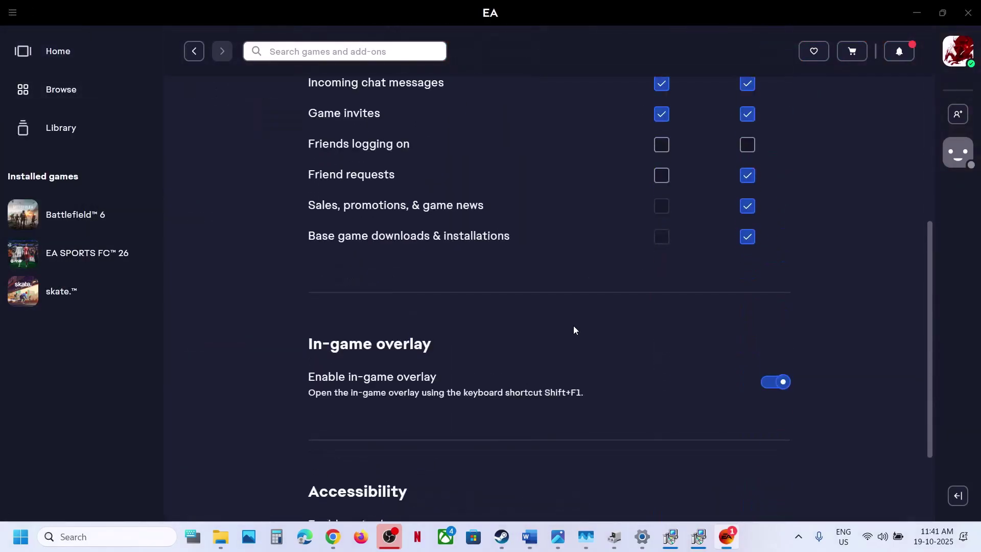
{"action": "left_click", "coordinate": [774, 379]}
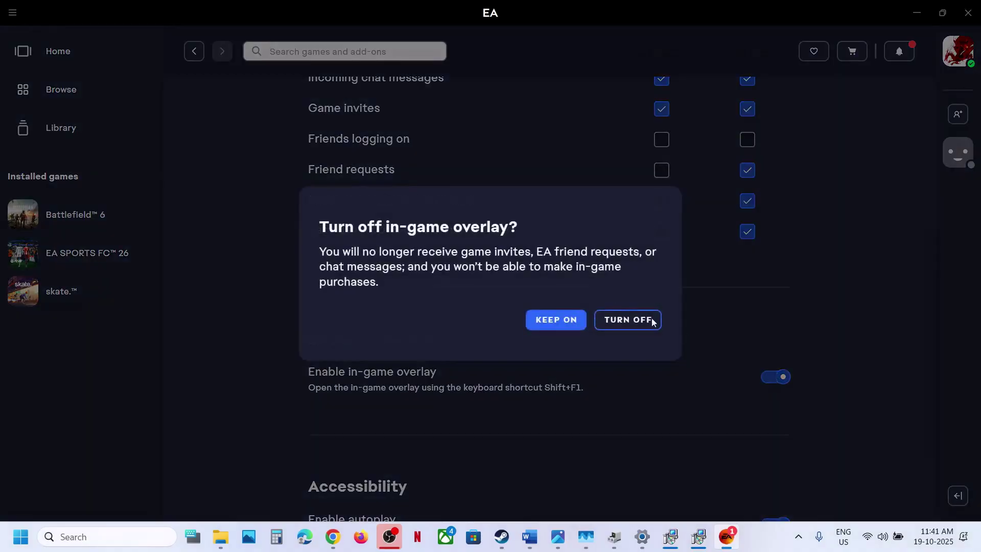
{"action": "left_click", "coordinate": [618, 323]}
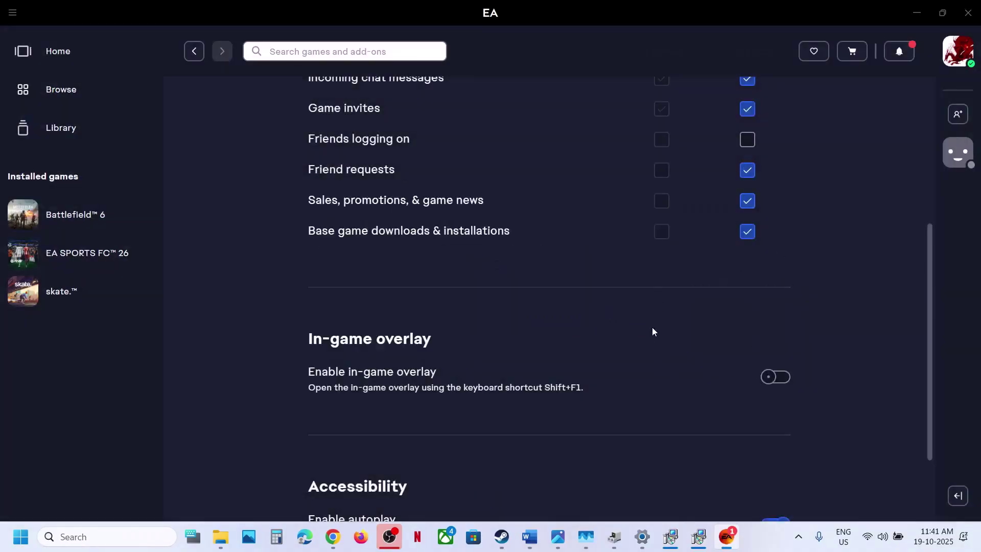
{"action": "left_click", "coordinate": [785, 378]}
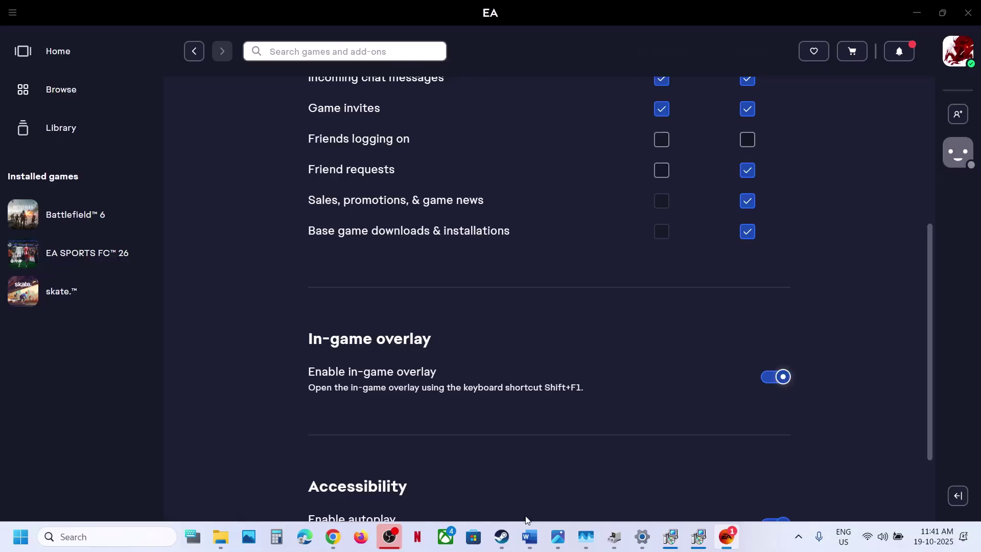
{"action": "left_click", "coordinate": [529, 537]}
Highlight 'close all the overlay apps' in Step 22 and the Nvidia App entry in the overlay list
{"action": "scroll", "coordinate": [452, 409], "scroll_direction": "down", "scroll_amount": 1}
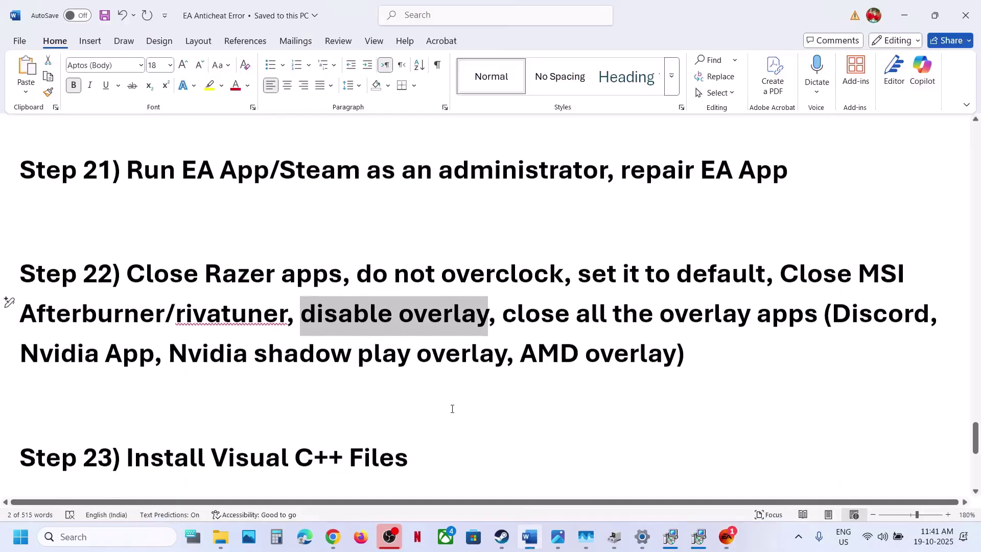
{"action": "left_click_drag", "start_coordinate": [560, 305], "coordinate": [812, 319]}
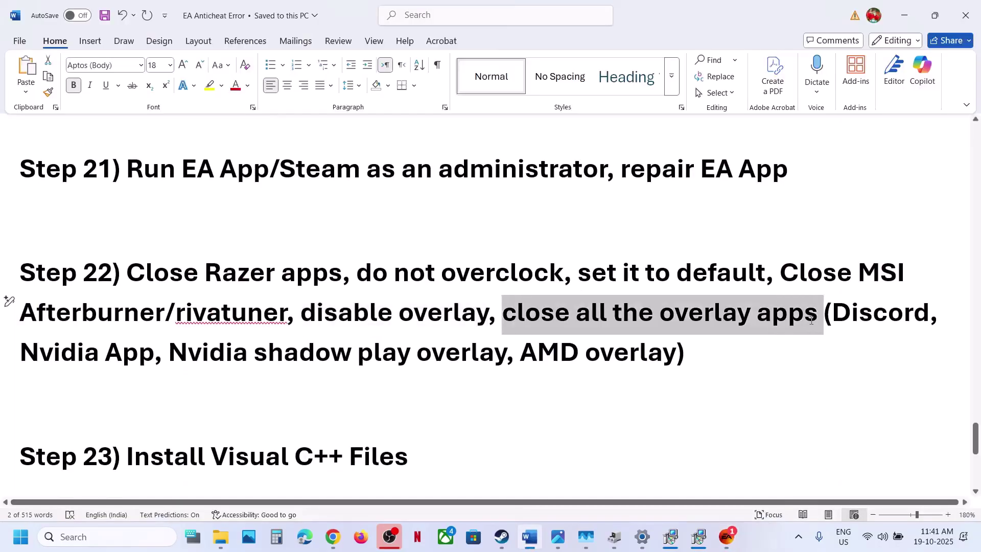
{"action": "left_click", "coordinate": [874, 313]}
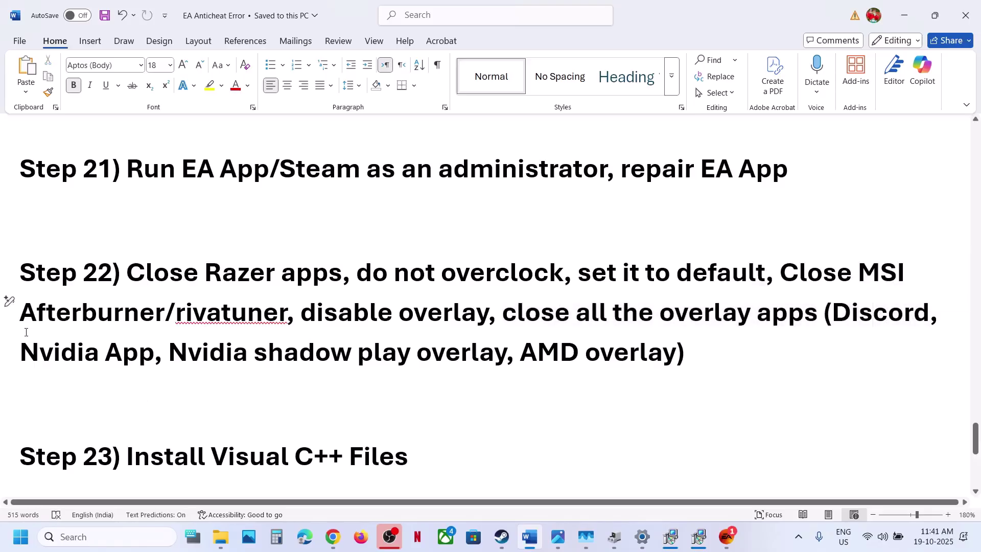
{"action": "left_click_drag", "start_coordinate": [35, 353], "coordinate": [148, 350]}
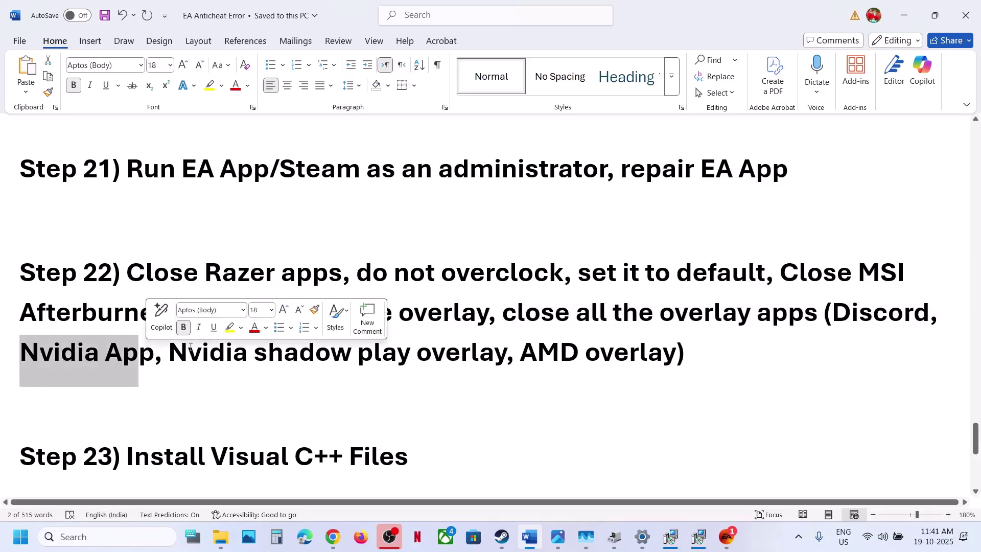
{"action": "left_click", "coordinate": [332, 397]}
{"action": "left_click_drag", "start_coordinate": [535, 314], "coordinate": [817, 313]}
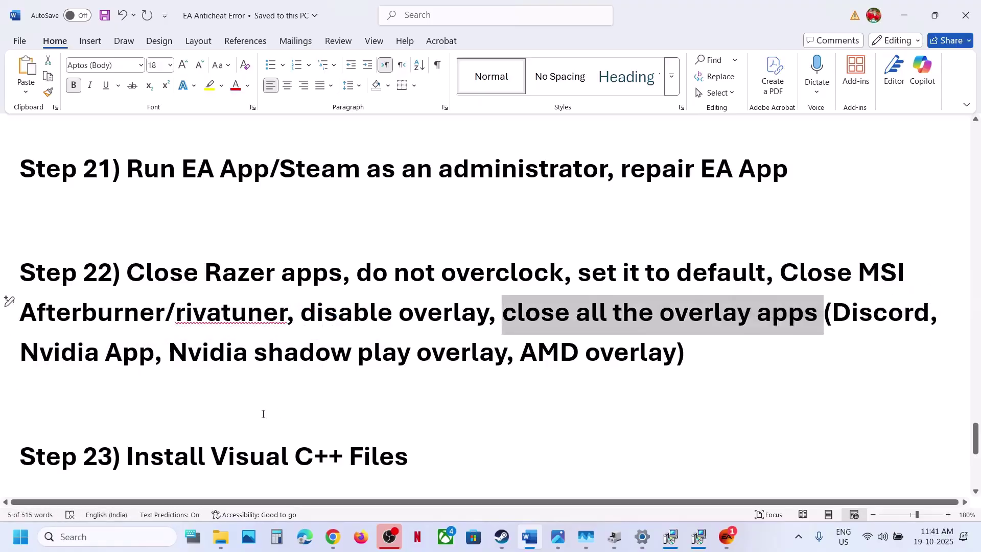
Scroll through the guide and highlight the Update BIOS step
{"action": "scroll", "coordinate": [263, 412], "scroll_direction": "down", "scroll_amount": 3}
{"action": "scroll", "coordinate": [295, 356], "scroll_direction": "up", "scroll_amount": 20}
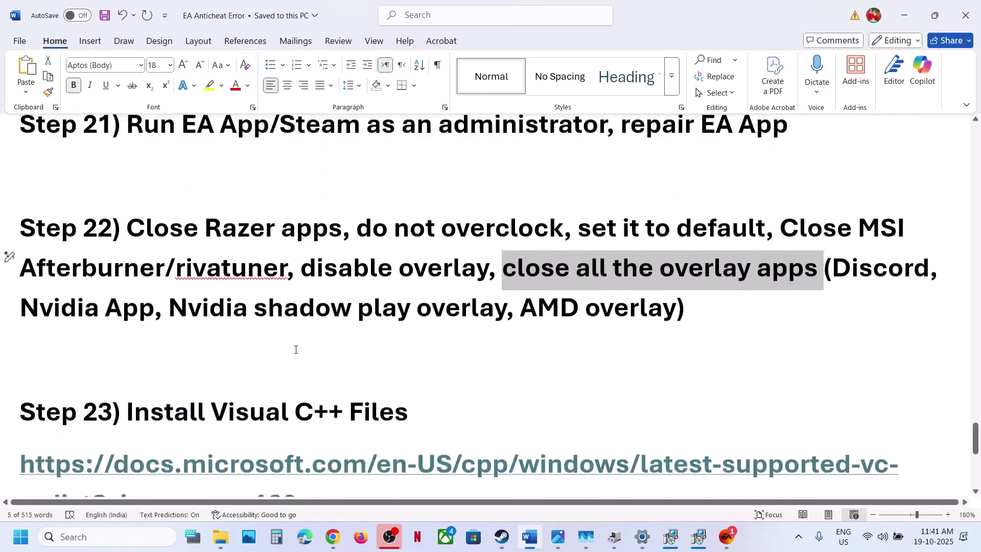
{"action": "scroll", "coordinate": [296, 349], "scroll_direction": "up", "scroll_amount": 5}
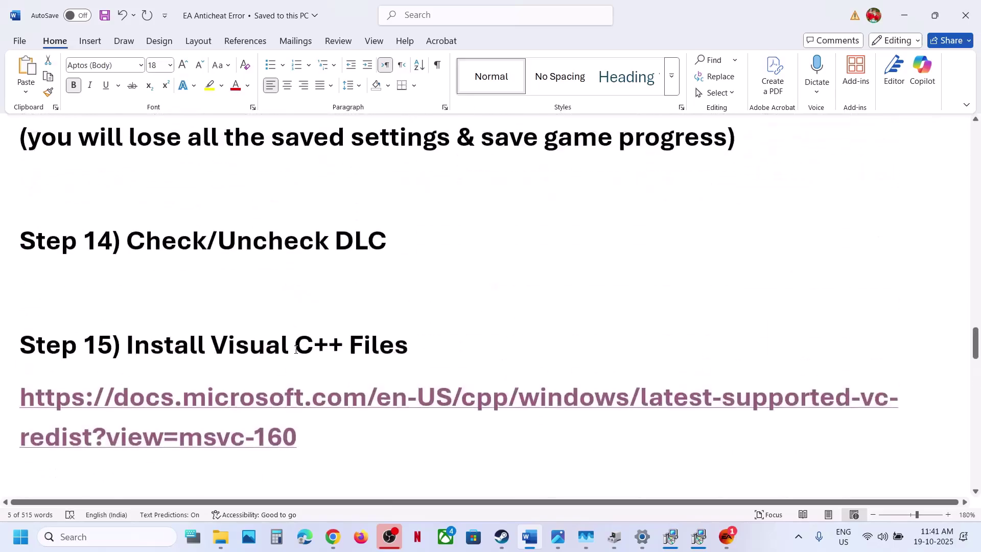
{"action": "scroll", "coordinate": [295, 350], "scroll_direction": "down", "scroll_amount": 18}
{"action": "scroll", "coordinate": [295, 349], "scroll_direction": "down", "scroll_amount": 7}
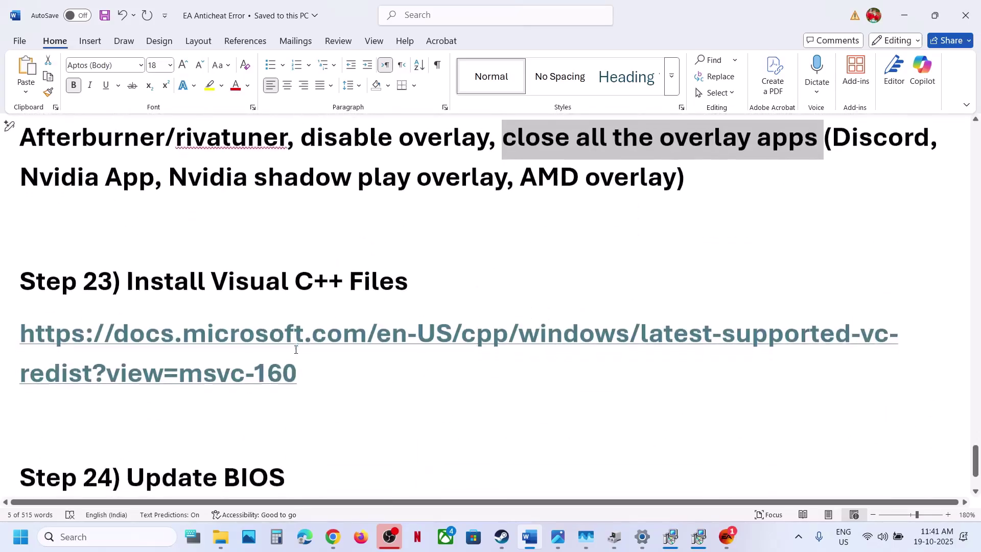
{"action": "left_click_drag", "start_coordinate": [128, 322], "coordinate": [276, 329]}
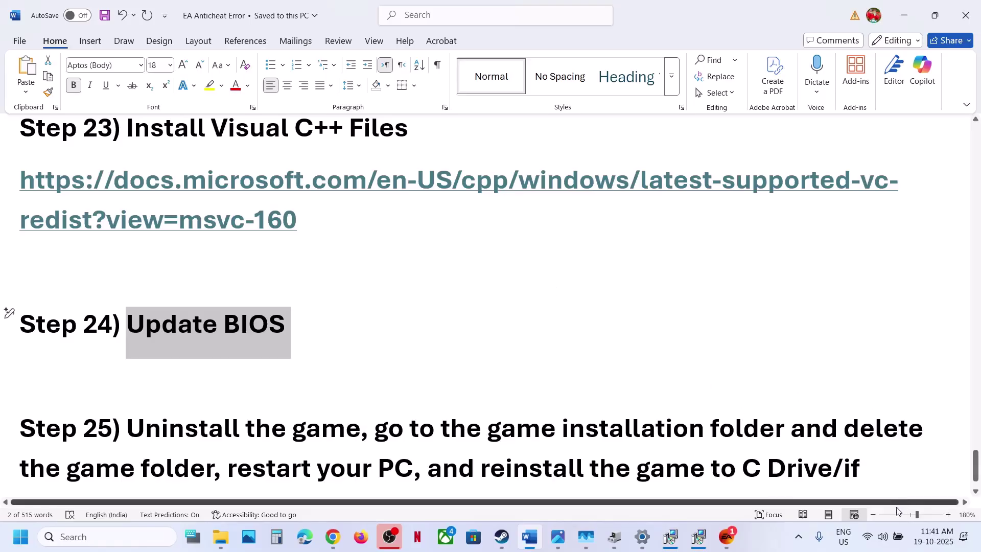
Check Windows Quick Settings, highlight Step 25 on reinstalling the game, then bring the EA app forward
{"action": "left_click", "coordinate": [898, 537]}
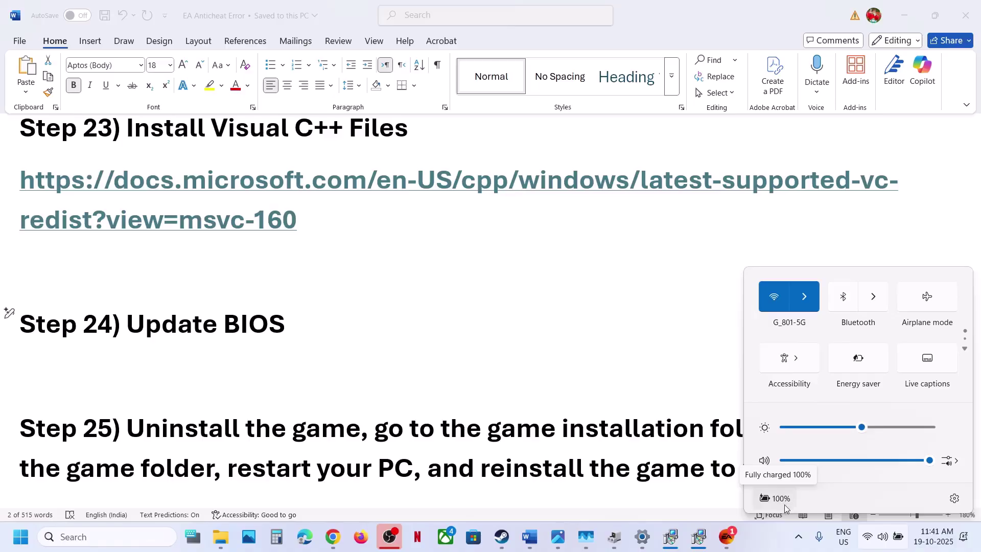
{"action": "left_click", "coordinate": [318, 335]}
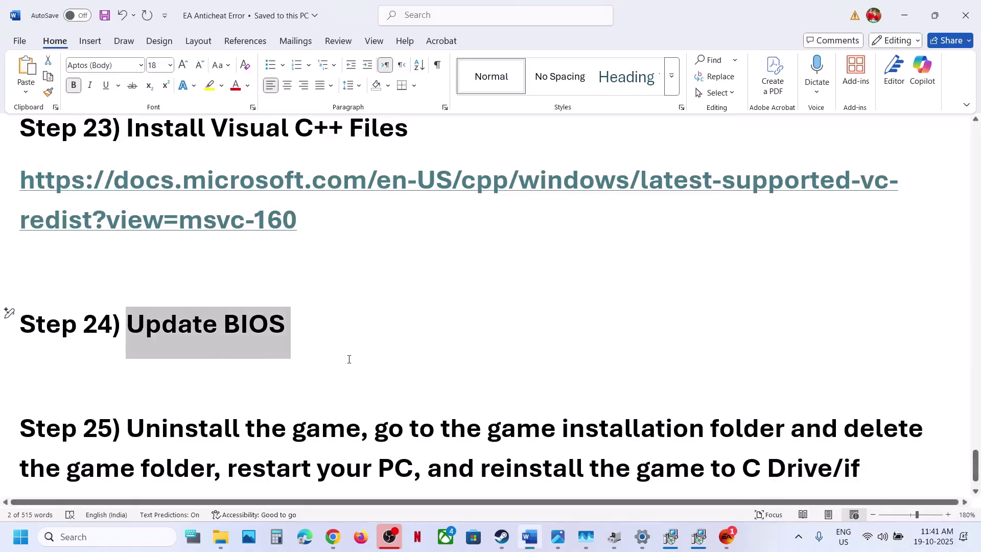
{"action": "scroll", "coordinate": [349, 359], "scroll_direction": "down", "scroll_amount": 1}
{"action": "left_click_drag", "start_coordinate": [128, 376], "coordinate": [688, 489]}
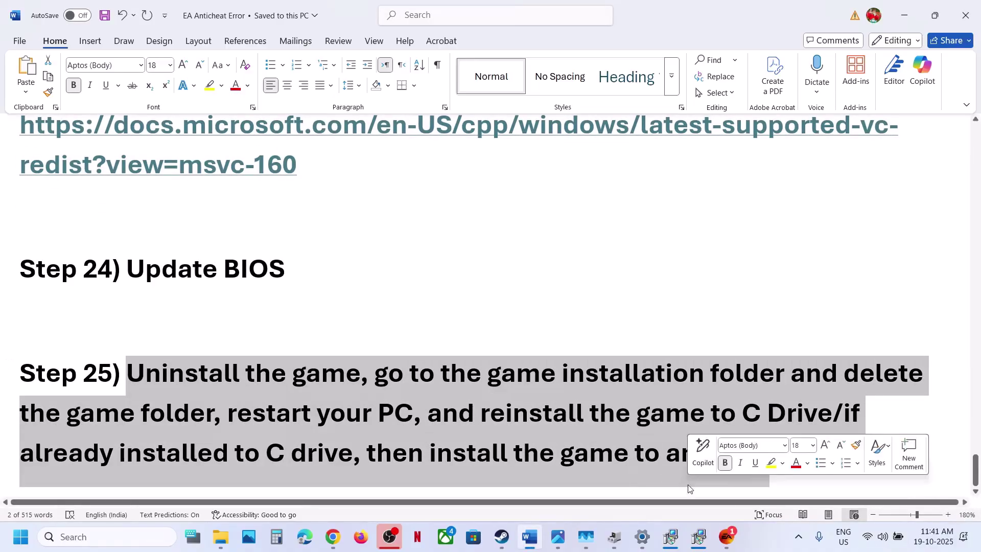
{"action": "left_click", "coordinate": [725, 537]}
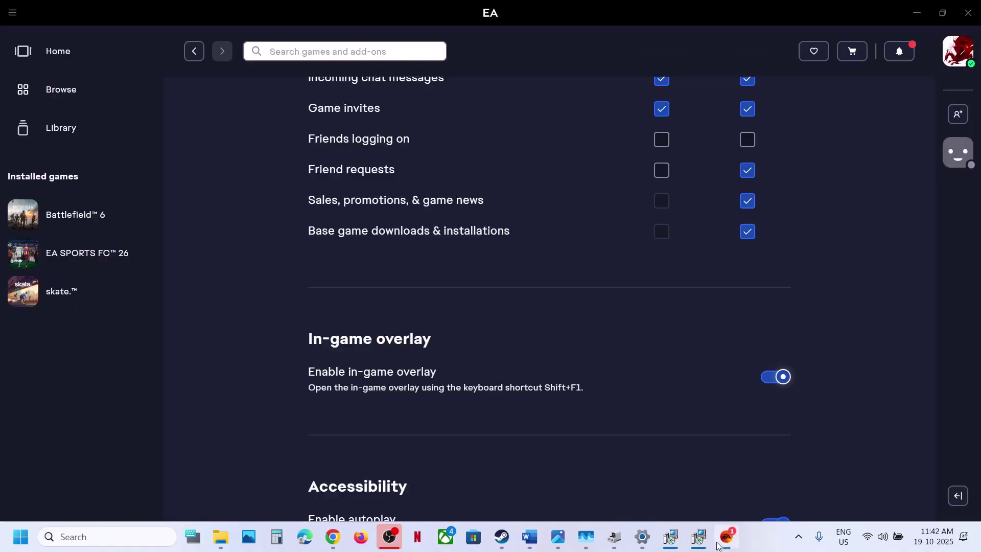
View Battlefield 6's Repair and Uninstall options in the EA app, then return to Word at Step 25
{"action": "left_click", "coordinate": [48, 215]}
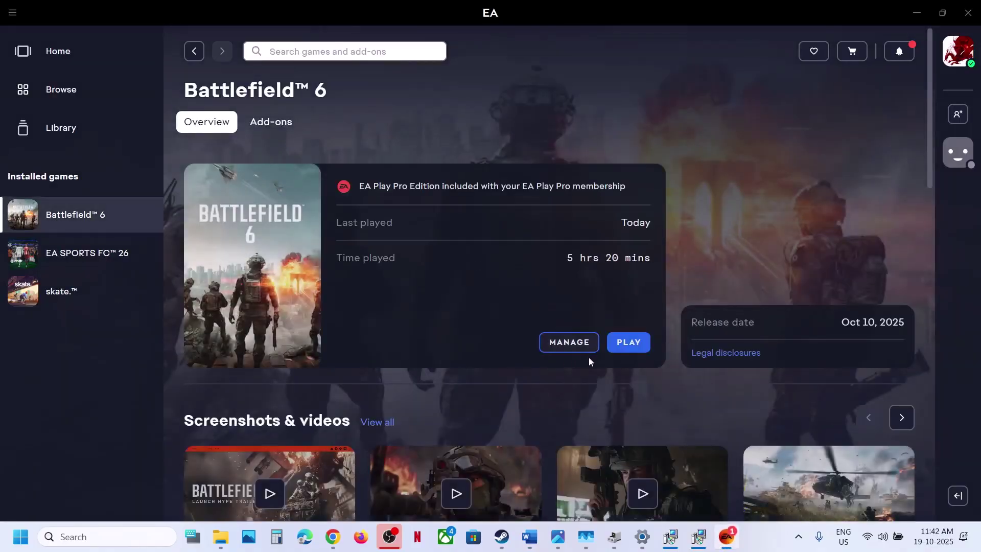
{"action": "left_click", "coordinate": [566, 343]}
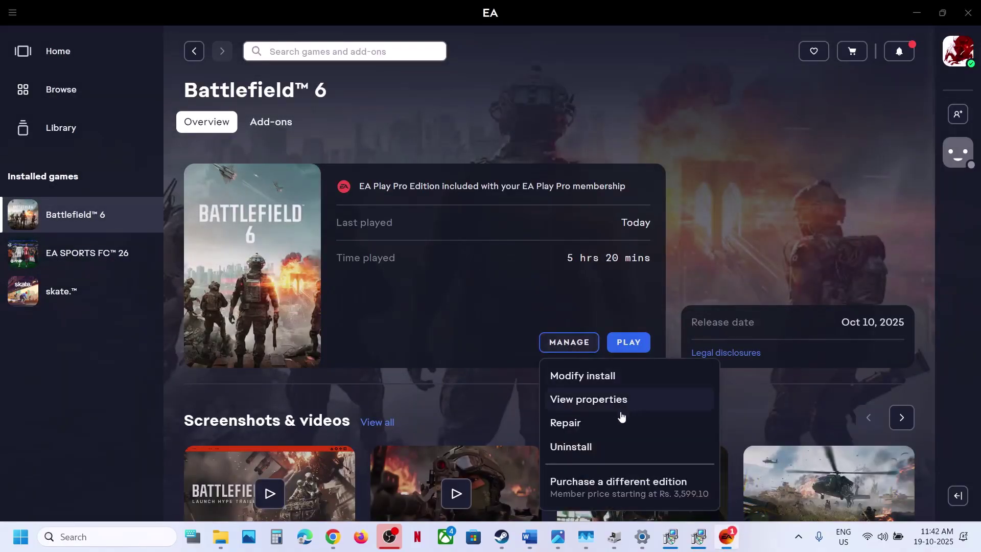
{"action": "left_click", "coordinate": [411, 374]}
{"action": "key", "text": "alt+Tab"}
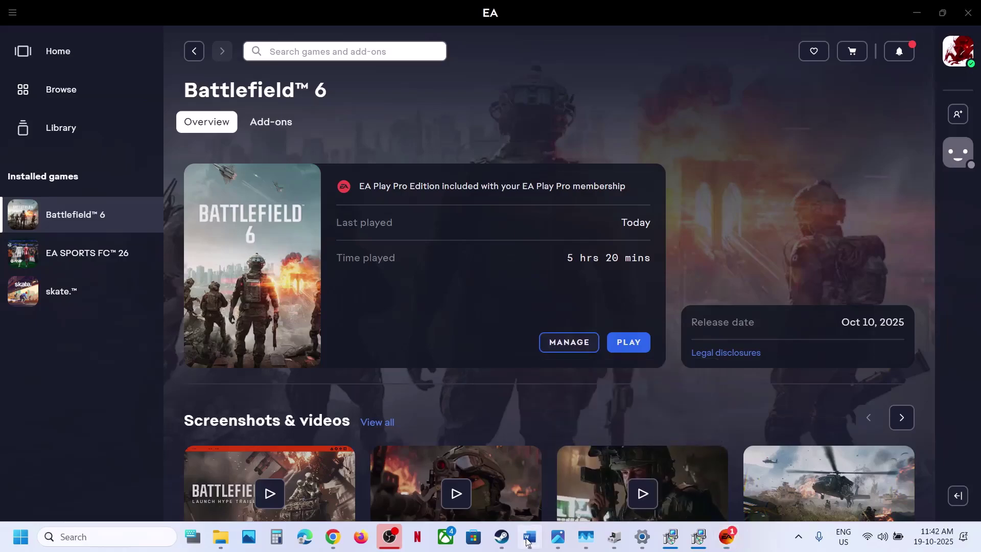
{"action": "left_click", "coordinate": [414, 411]}
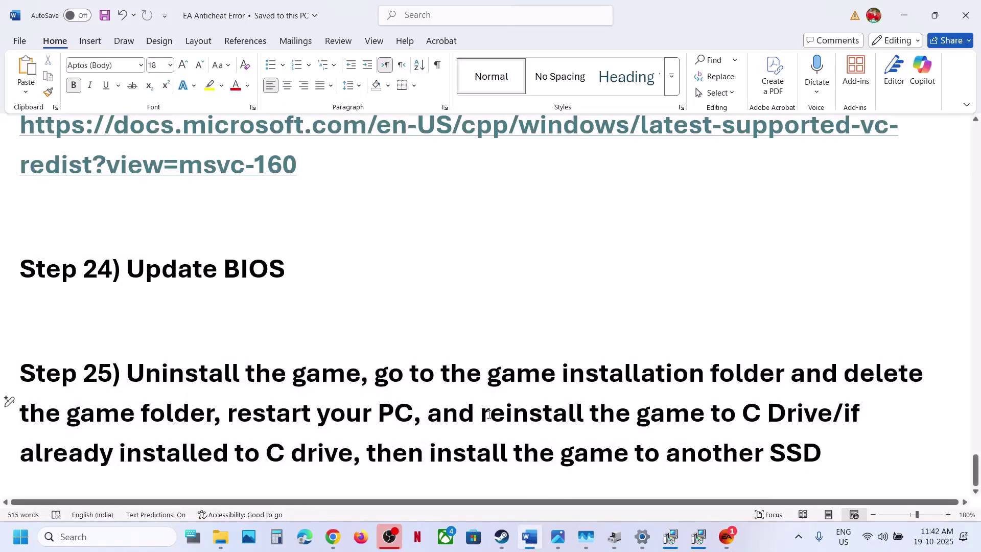
{"action": "left_click_drag", "start_coordinate": [489, 415], "coordinate": [832, 415]}
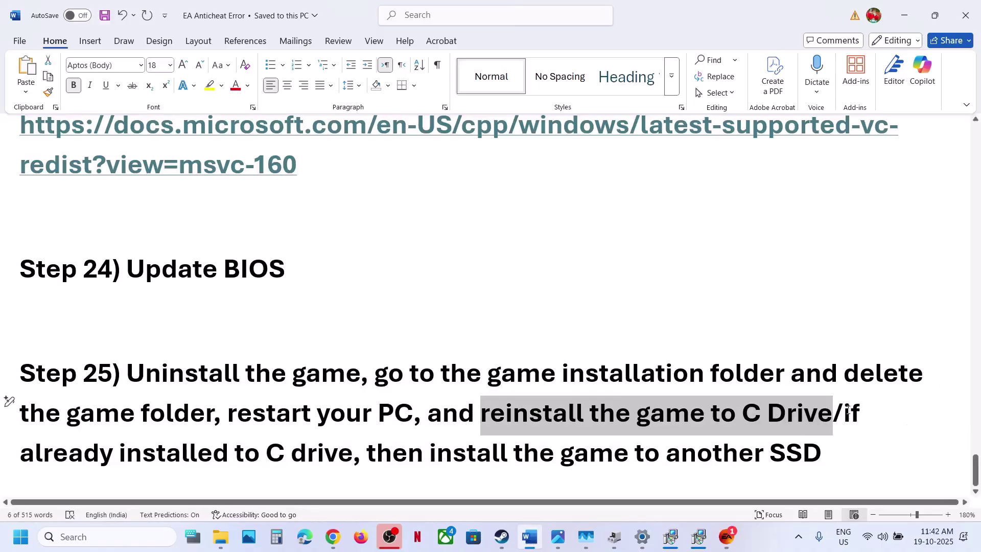
{"action": "left_click_drag", "start_coordinate": [846, 410], "coordinate": [829, 445]}
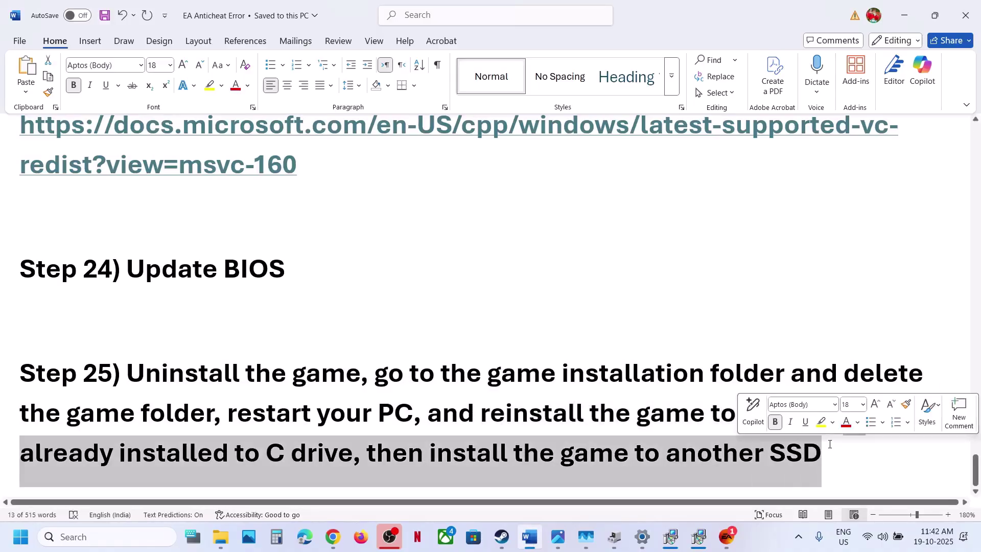
{"action": "left_click", "coordinate": [761, 546]}
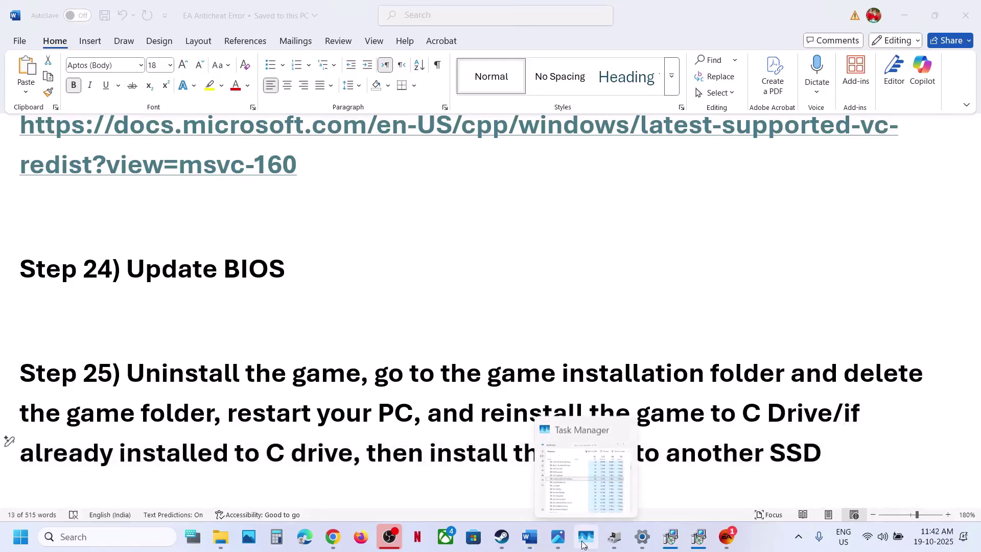
{"action": "mouse_move", "coordinate": [564, 542]}
{"action": "left_click", "coordinate": [551, 480]}
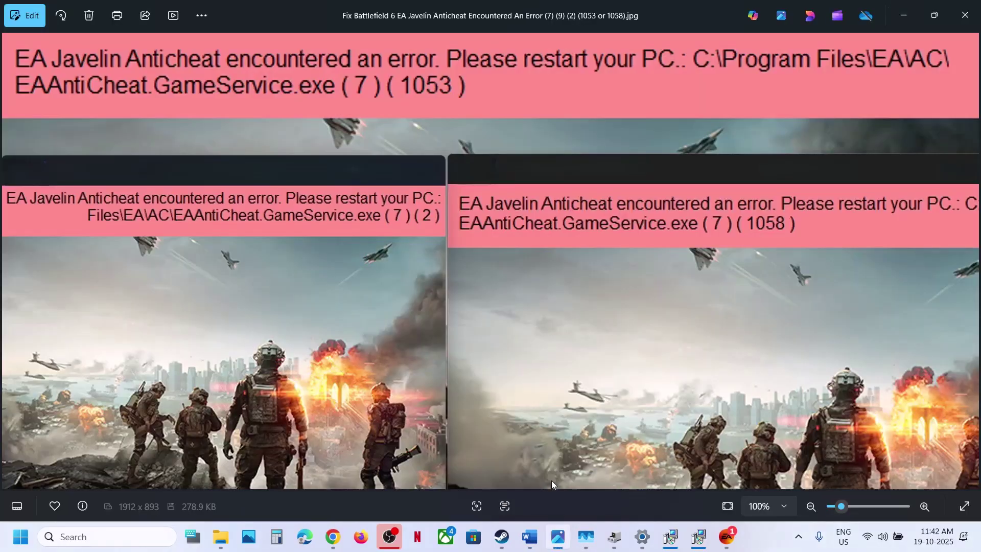
{"action": "left_click", "coordinate": [905, 17]}
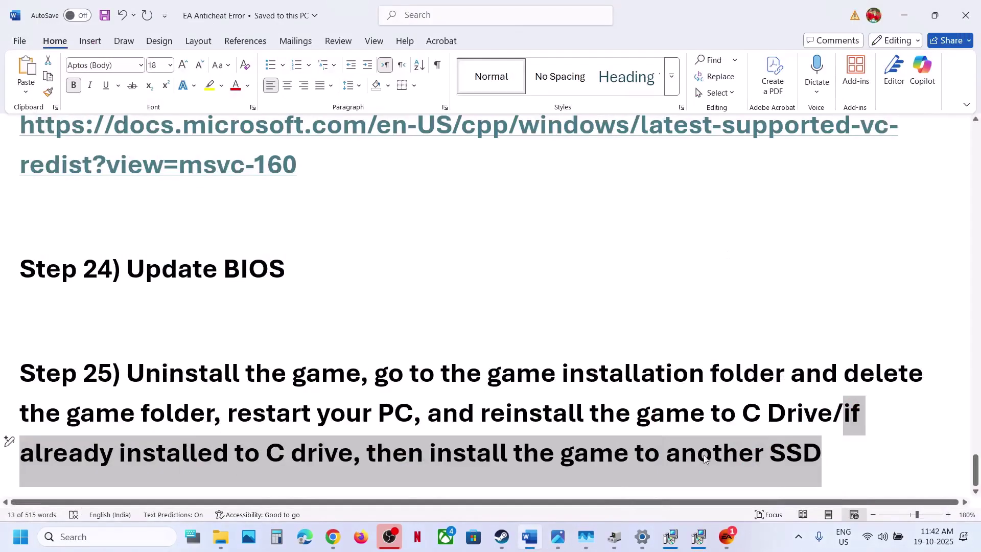